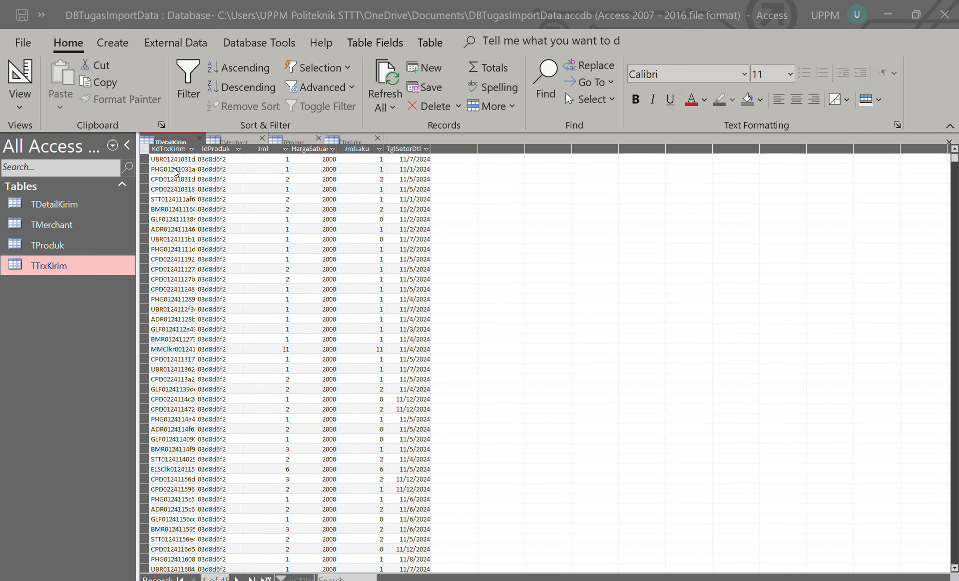
Examine the merchant codes, store names and addresses in the TMerchant table, comparing branches such as CPD01/CPD02 and RSU01/RSU02
{"action": "left_click", "coordinate": [228, 141]}
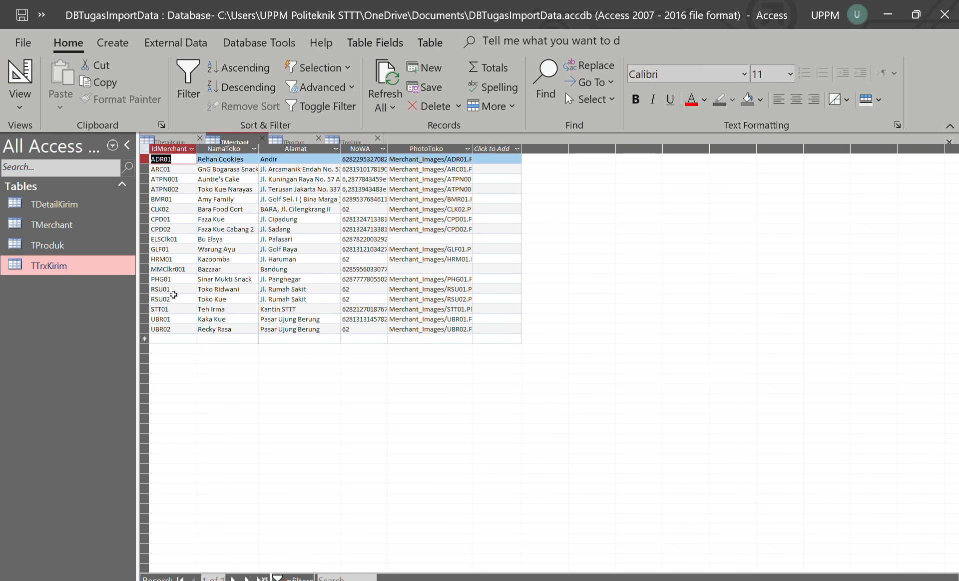
{"action": "left_click", "coordinate": [178, 170]}
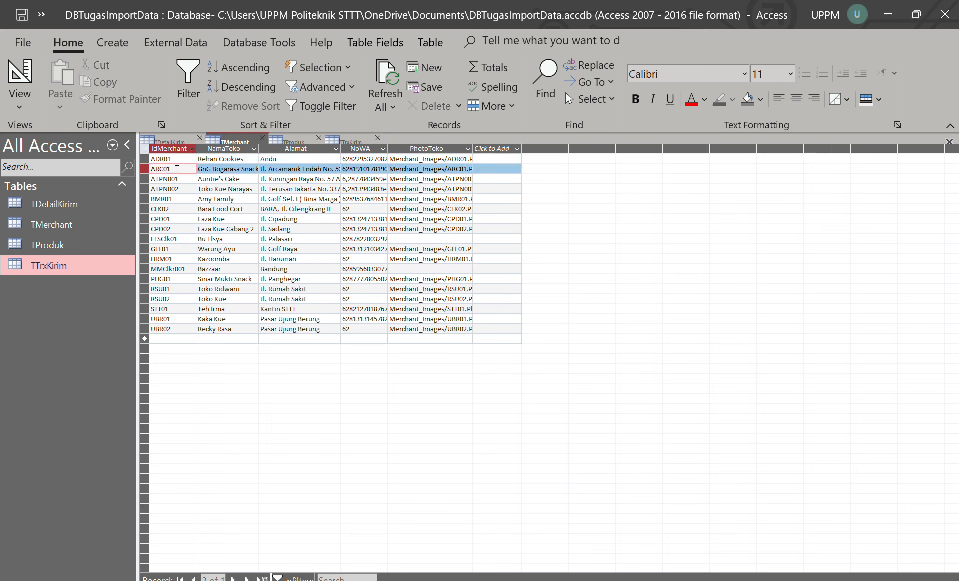
{"action": "left_click", "coordinate": [179, 178]}
{"action": "left_click", "coordinate": [179, 189]}
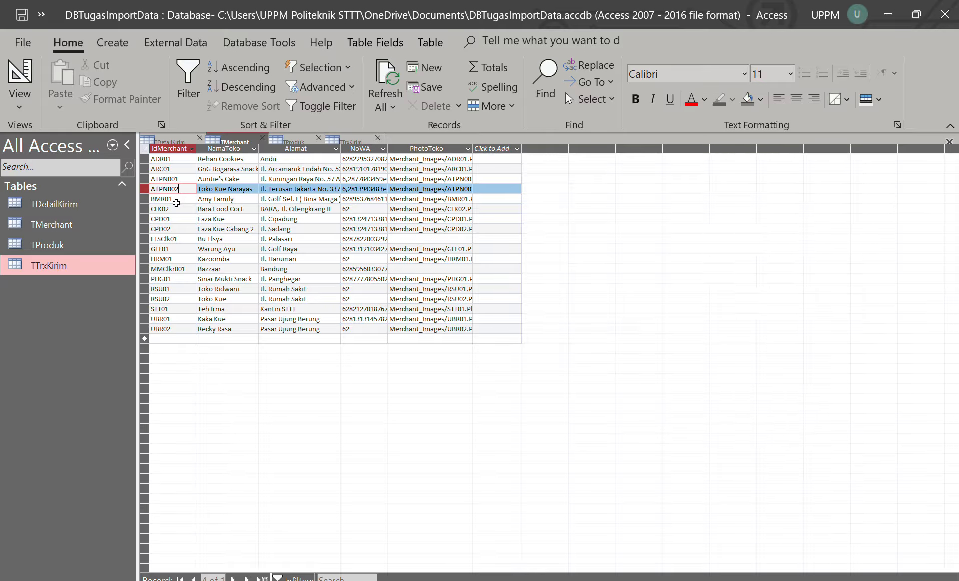
{"action": "left_click", "coordinate": [236, 159]}
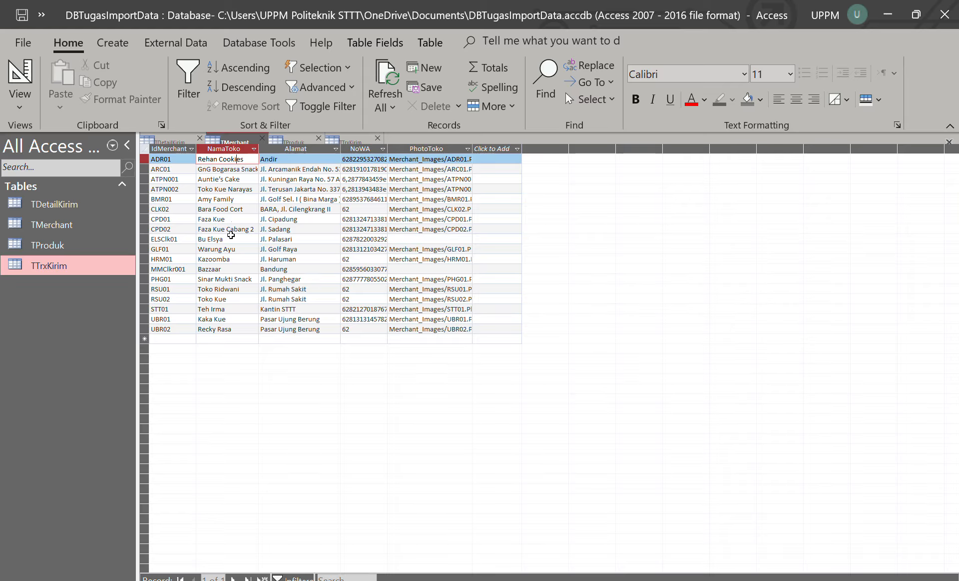
{"action": "left_click", "coordinate": [232, 219]}
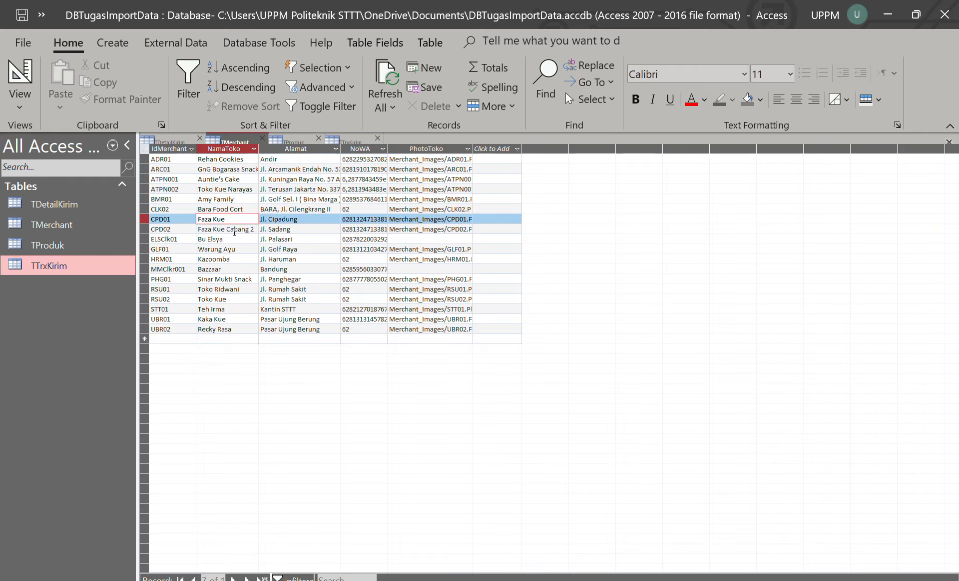
{"action": "left_click", "coordinate": [233, 229]}
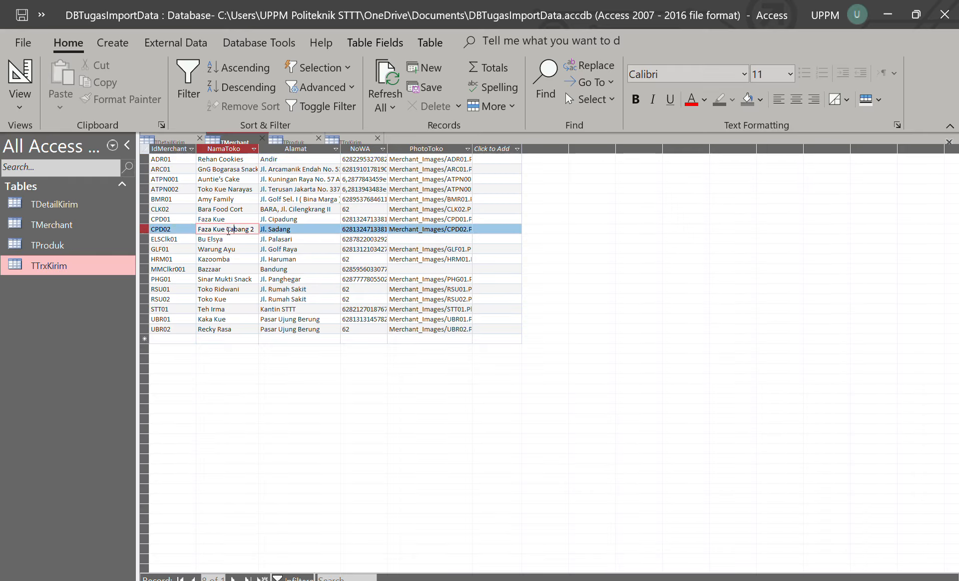
{"action": "left_click", "coordinate": [301, 293]}
{"action": "left_click", "coordinate": [303, 298]}
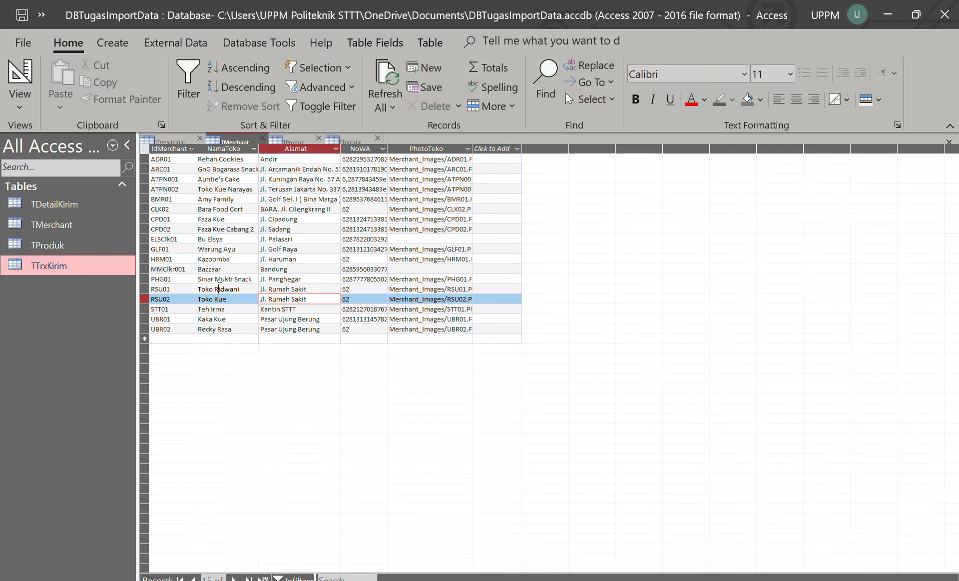
{"action": "left_click", "coordinate": [220, 289]}
{"action": "left_click", "coordinate": [234, 298]}
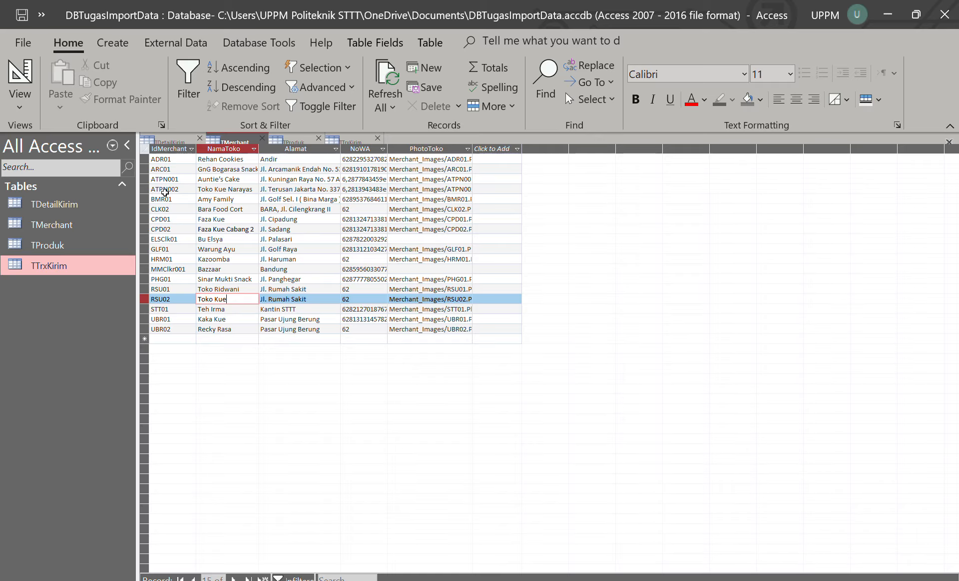
{"action": "left_click", "coordinate": [178, 279]}
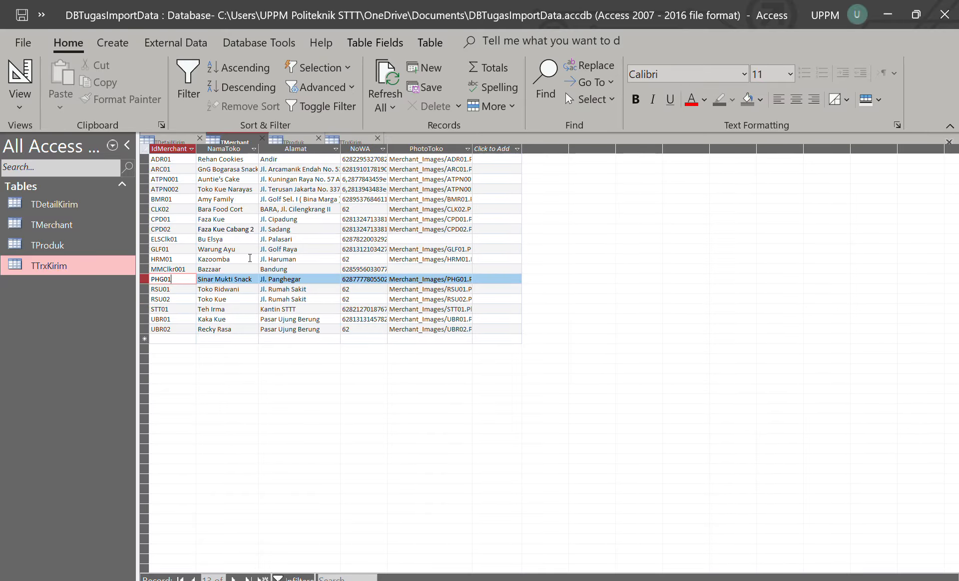
Examine the product codes, product names and unit prices in the TProduk table
{"action": "left_click", "coordinate": [292, 142]}
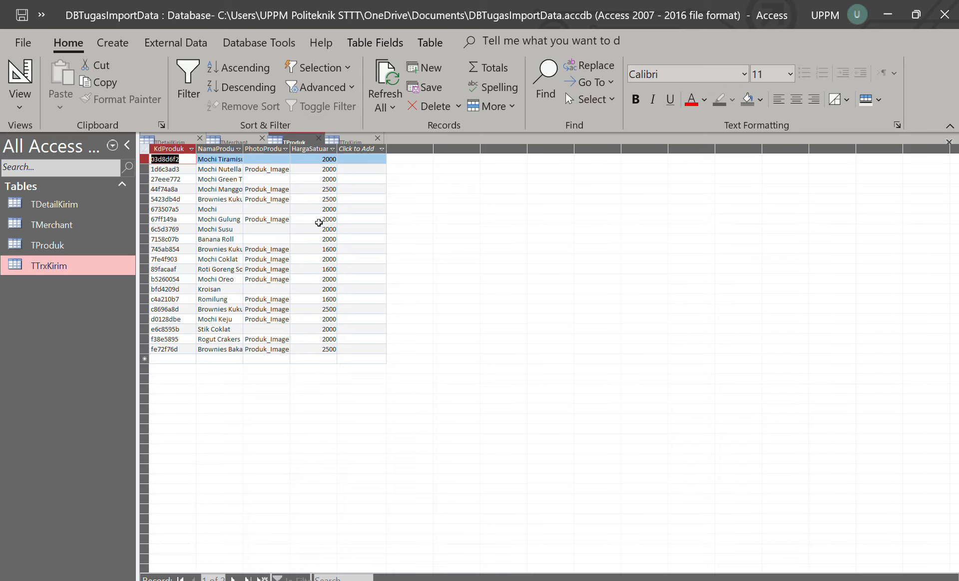
{"action": "left_click", "coordinate": [183, 242]}
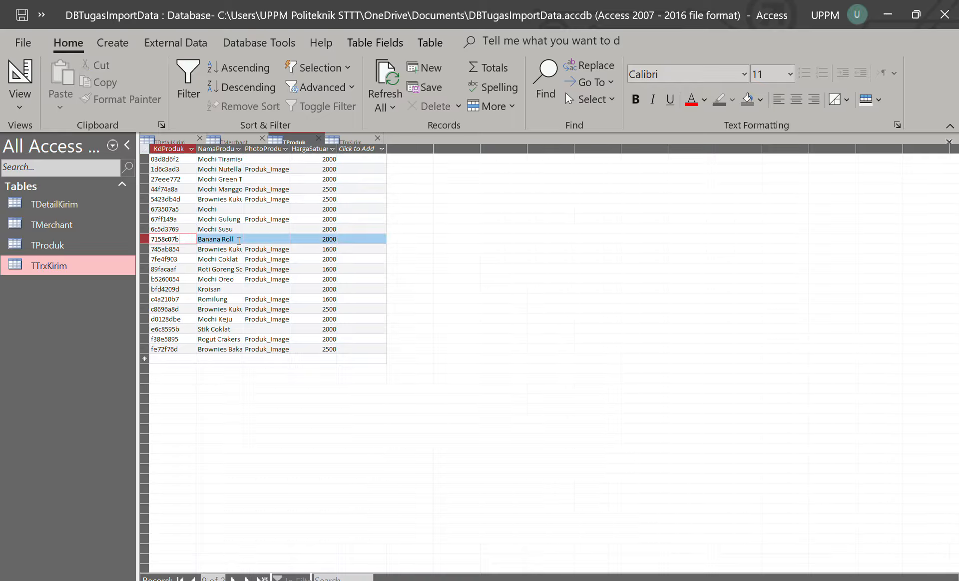
{"action": "left_click", "coordinate": [199, 230]}
{"action": "left_click", "coordinate": [328, 229]}
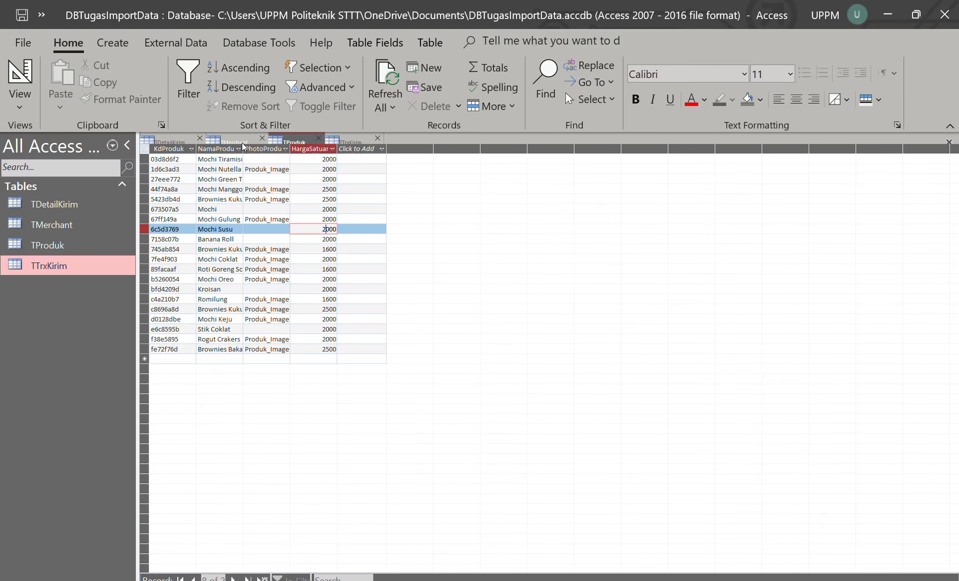
Widen the KdTrxKirim column in the TTrxKirim table so the full transaction codes can be read, and review its records
{"action": "left_click", "coordinate": [351, 139]}
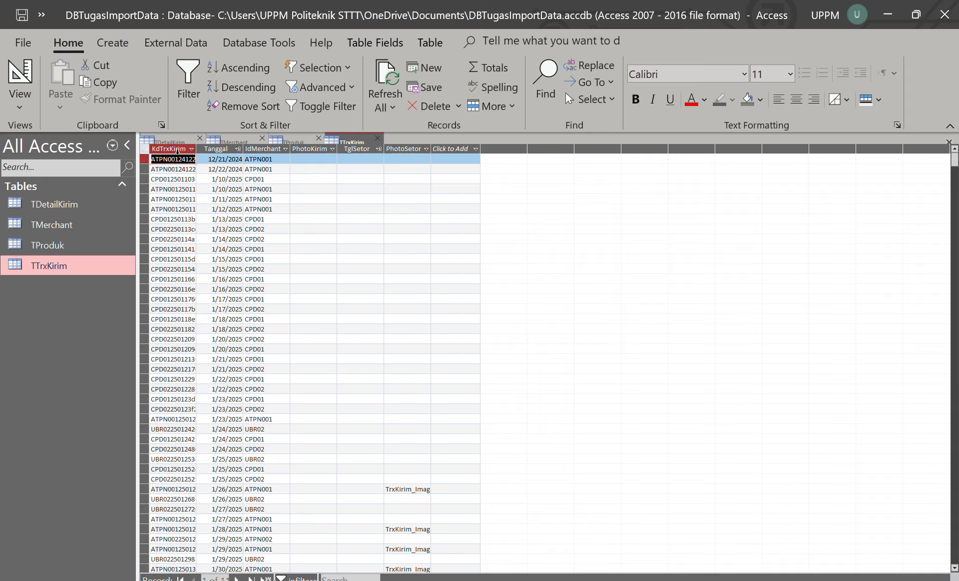
{"action": "left_click_drag", "start_coordinate": [196, 150], "coordinate": [221, 150]}
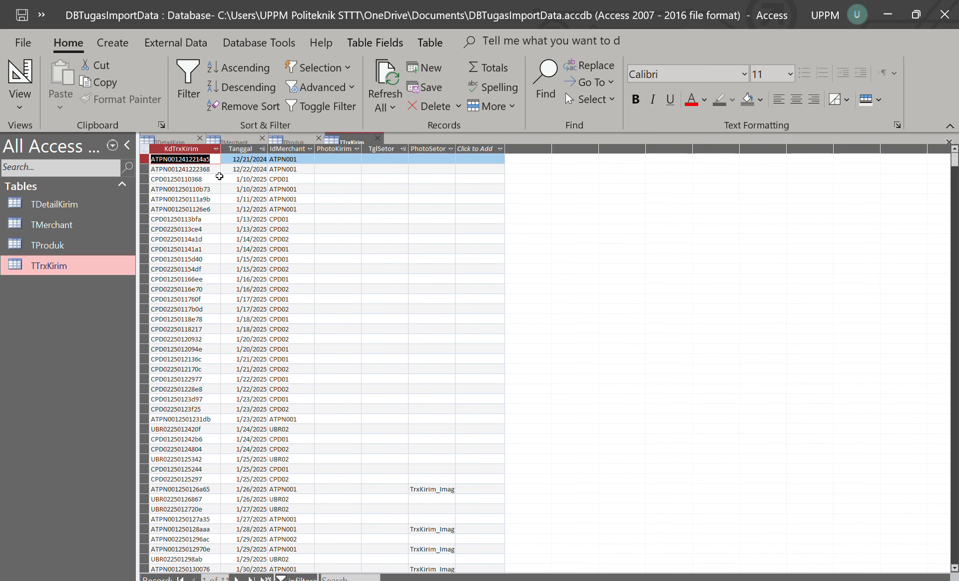
{"action": "left_click", "coordinate": [206, 201]}
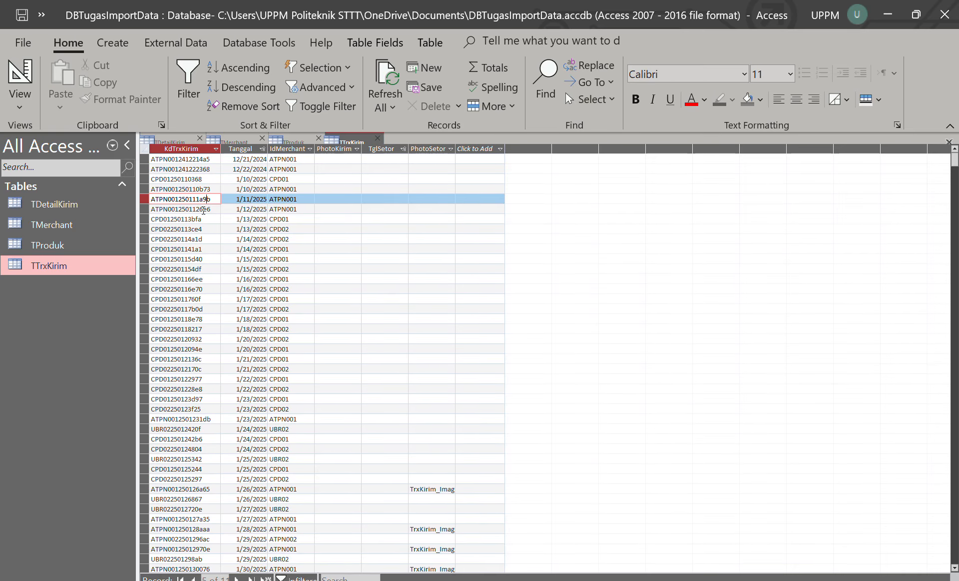
{"action": "left_click", "coordinate": [203, 210]}
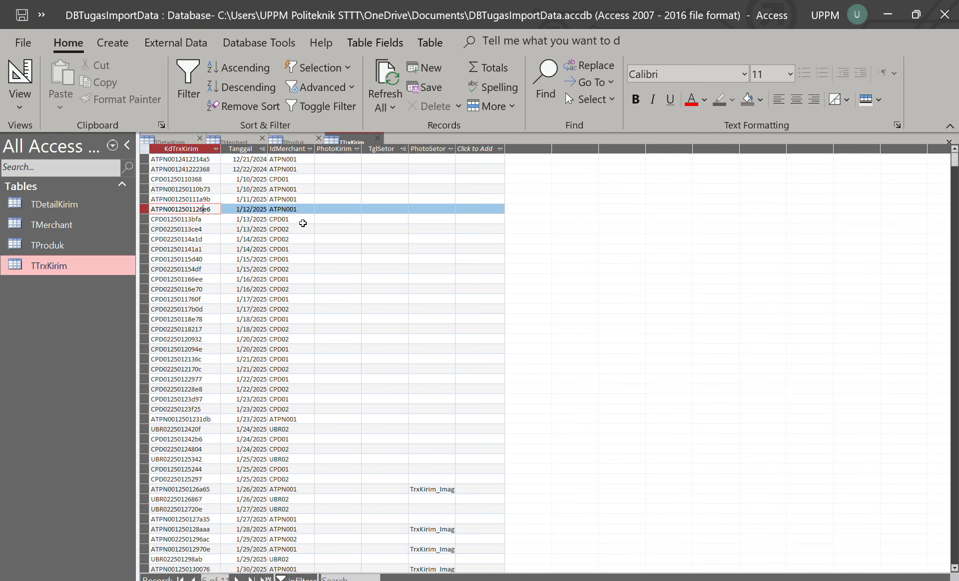
Widen the KdTrxKirim column in the TDetailKirim table and compare its transaction codes with those in TTrxKirim
{"action": "left_click", "coordinate": [168, 143]}
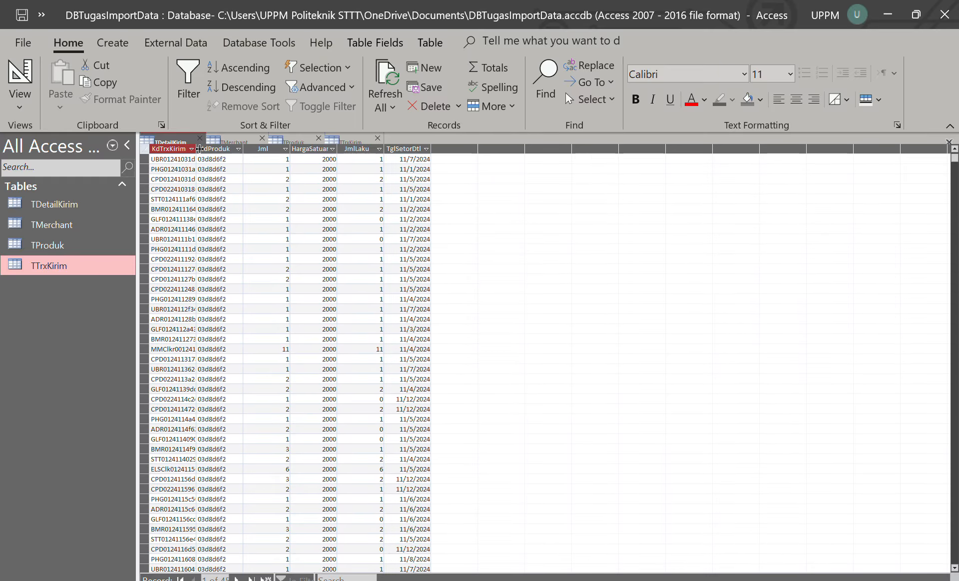
{"action": "left_click_drag", "start_coordinate": [199, 148], "coordinate": [228, 148]}
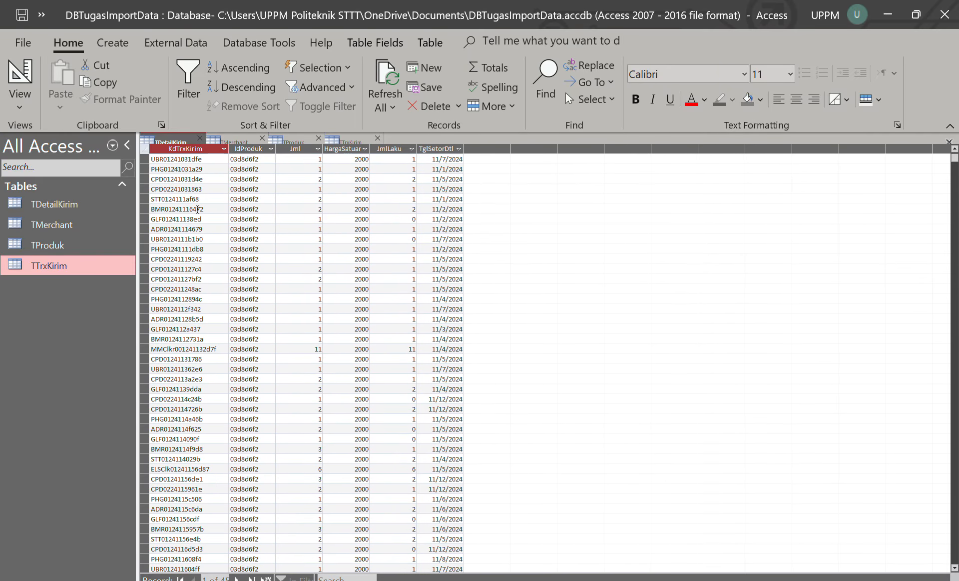
{"action": "left_click", "coordinate": [198, 209]}
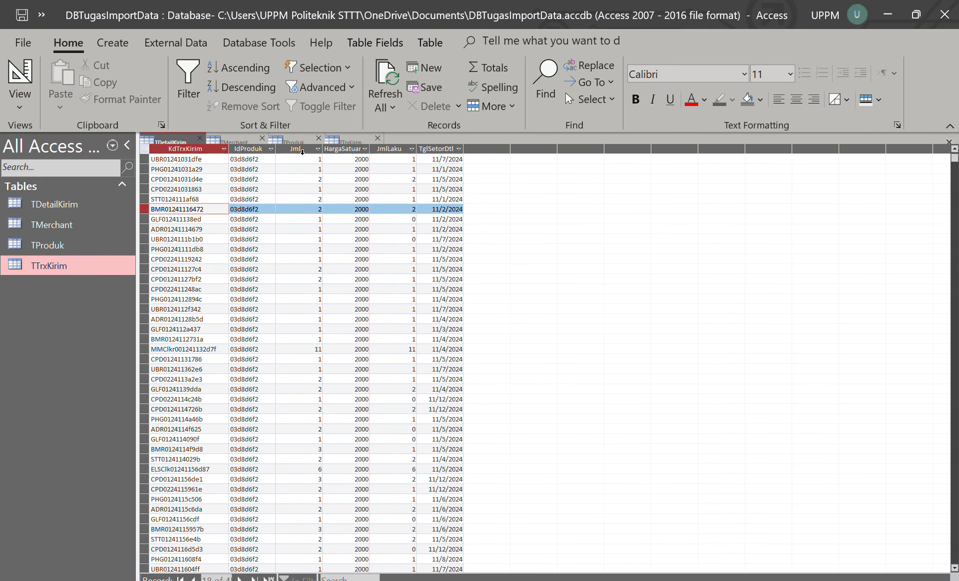
{"action": "left_click", "coordinate": [358, 144]}
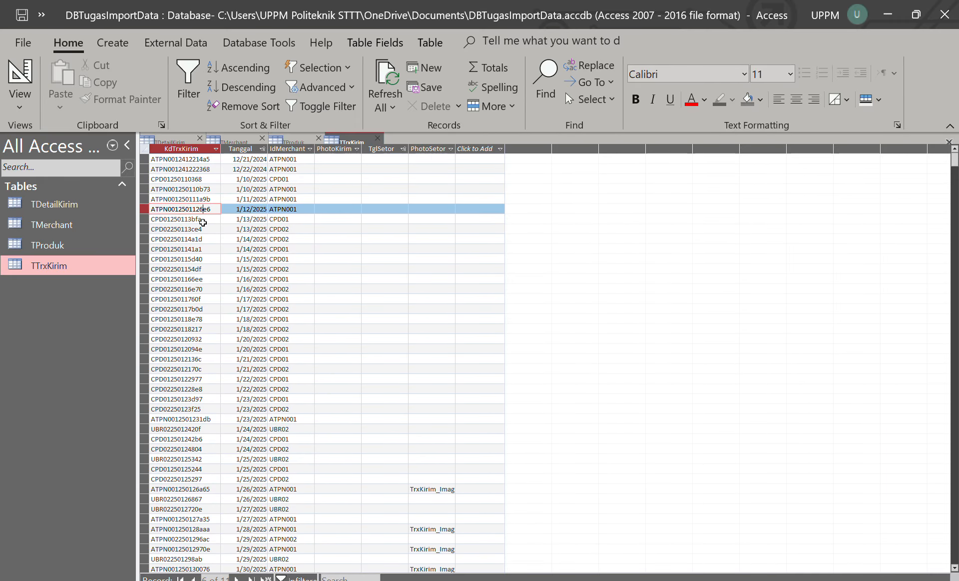
{"action": "left_click", "coordinate": [171, 141]}
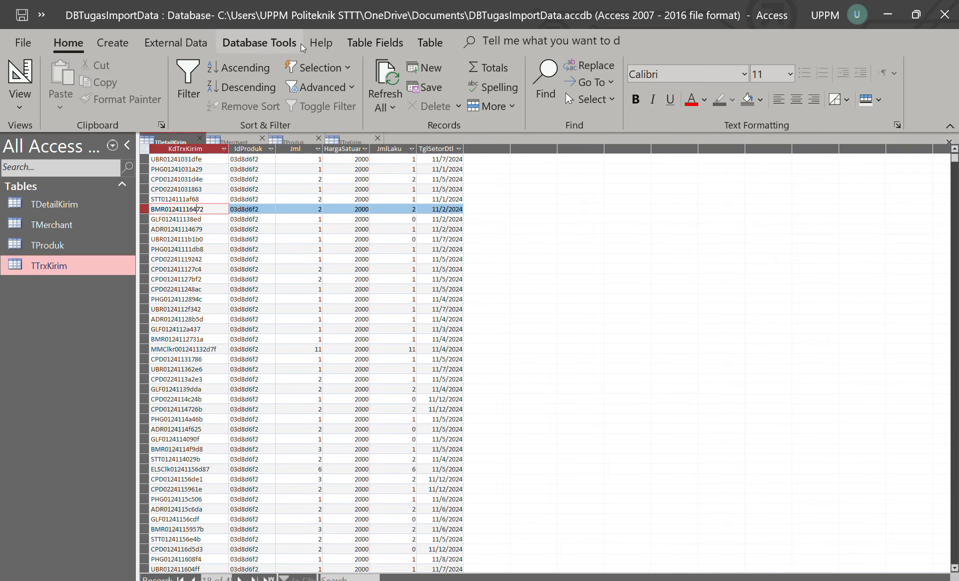
Open the Relationships window and add the TDetailKirim, TMerchant, TProduk and TTrxKirim tables to it
{"action": "left_click", "coordinate": [269, 43]}
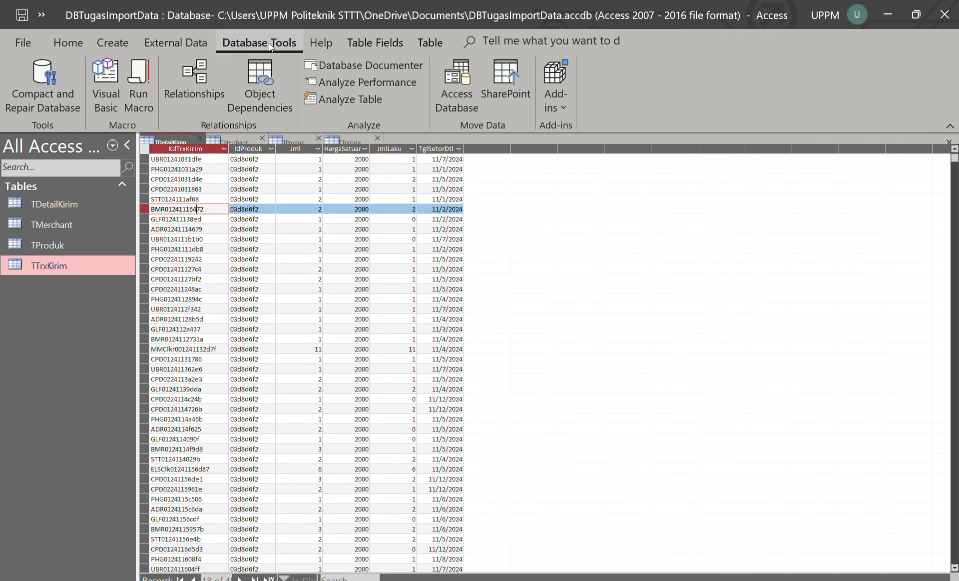
{"action": "left_click", "coordinate": [201, 91]}
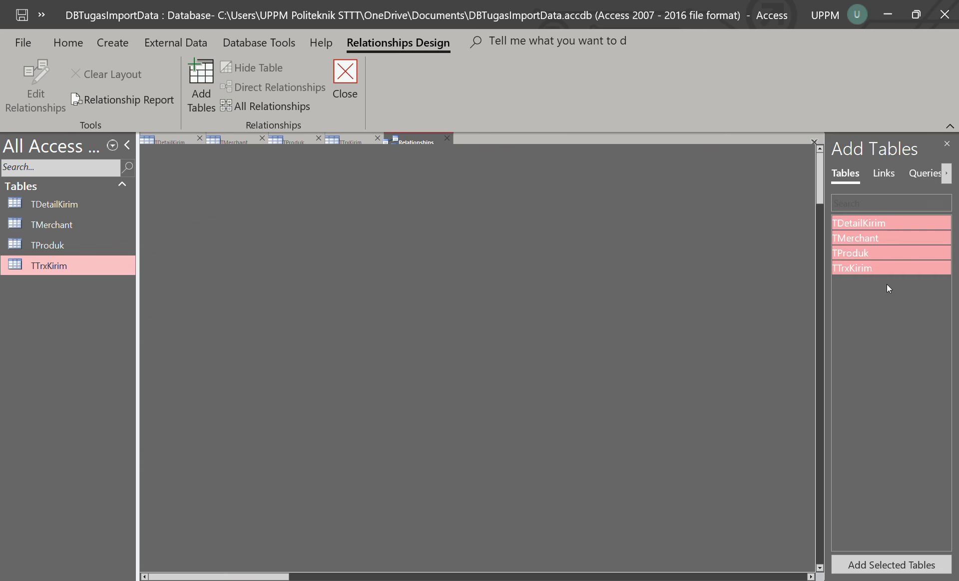
{"action": "left_click", "coordinate": [868, 224]}
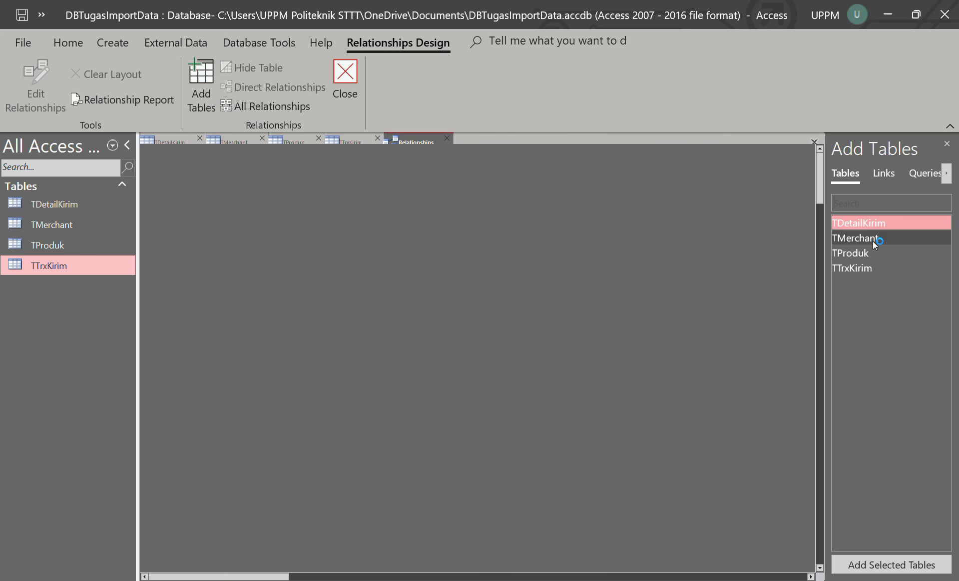
{"action": "left_click", "coordinate": [867, 270], "text": "shift"}
{"action": "left_click", "coordinate": [939, 555]}
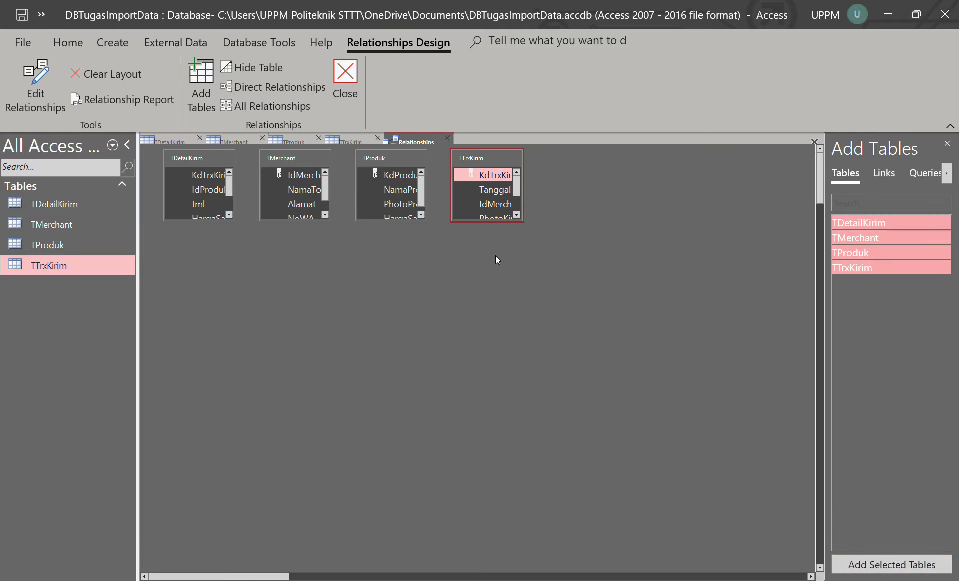
Enlarge the TTrxKirim and TProduk table boxes to show all their fields, and place TProduk below TDetailKirim
{"action": "left_click", "coordinate": [524, 225]}
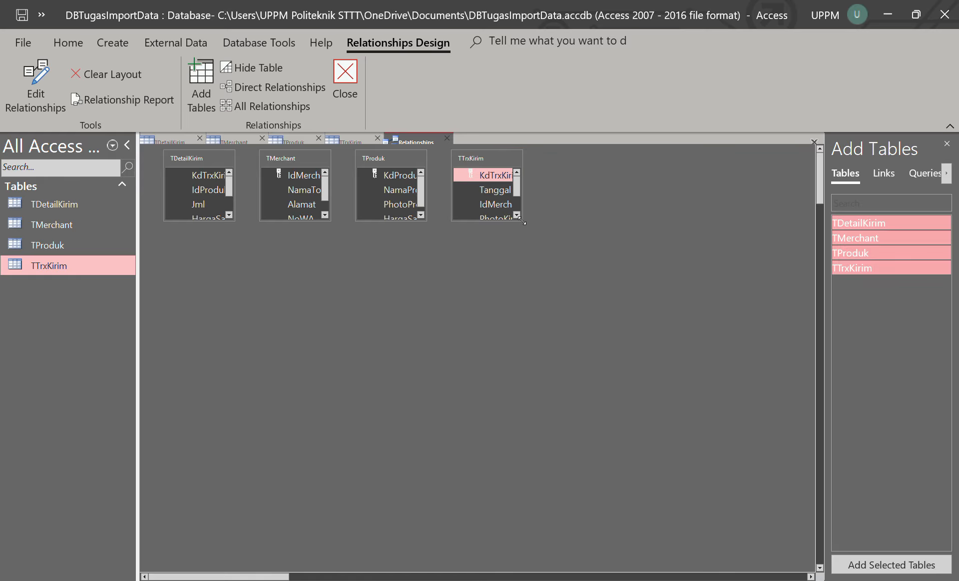
{"action": "left_click_drag", "start_coordinate": [522, 222], "coordinate": [585, 269]}
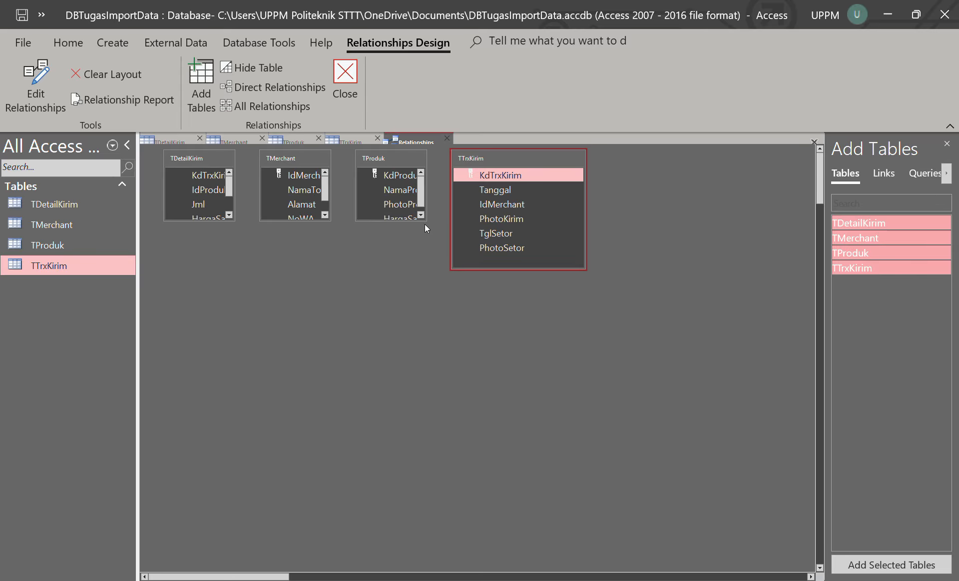
{"action": "left_click_drag", "start_coordinate": [426, 221], "coordinate": [443, 268]}
{"action": "left_click_drag", "start_coordinate": [408, 163], "coordinate": [248, 293]}
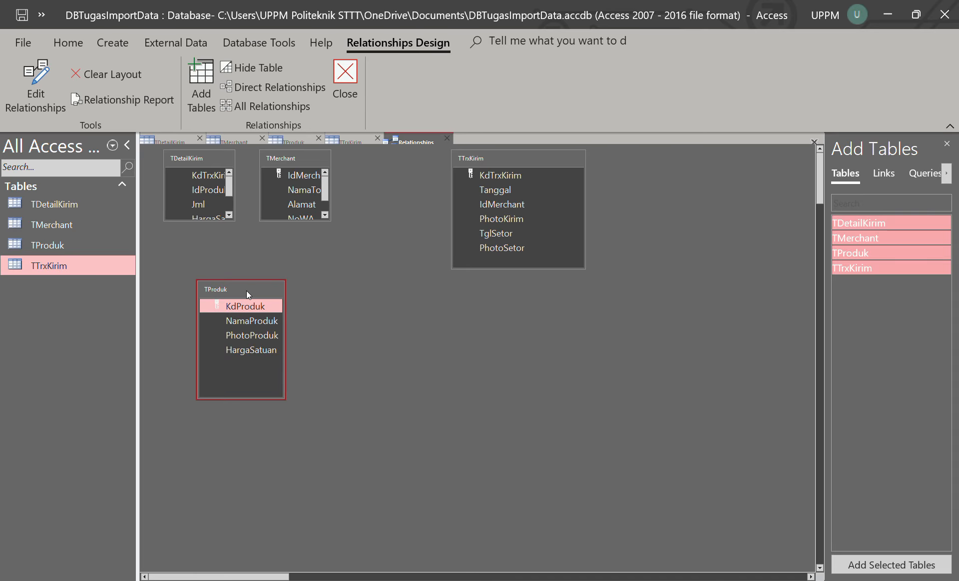
Place TMerchant to the right of TTrxKirim, shift TTrxKirim toward the middle of the layout, and enlarge both table boxes
{"action": "left_click_drag", "start_coordinate": [294, 160], "coordinate": [723, 195]}
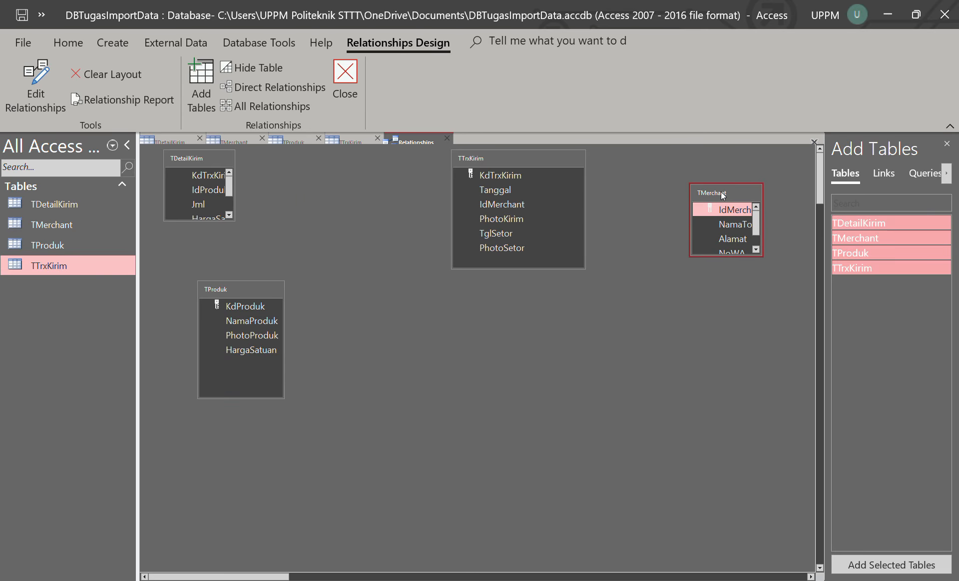
{"action": "left_click", "coordinate": [562, 159]}
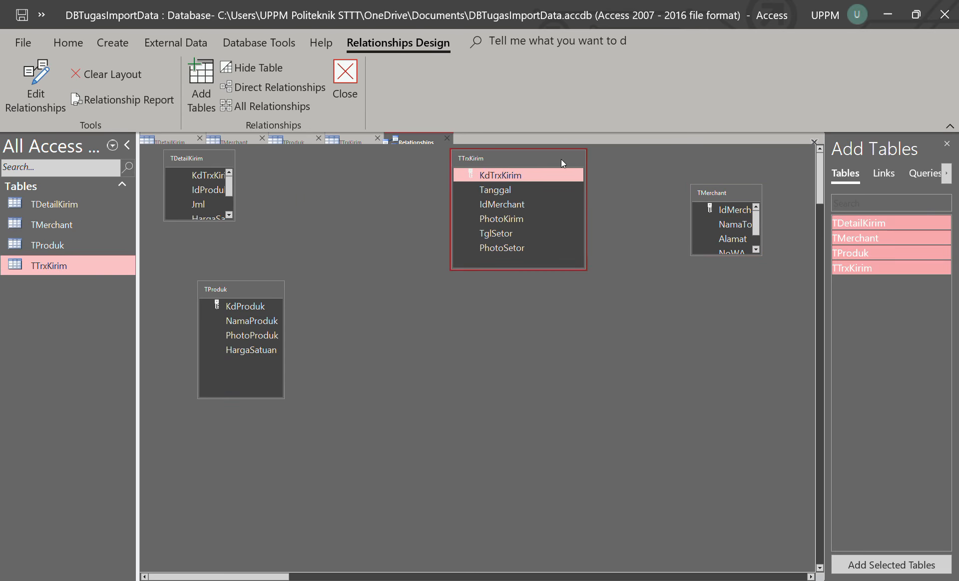
{"action": "left_click_drag", "start_coordinate": [562, 159], "coordinate": [515, 207]}
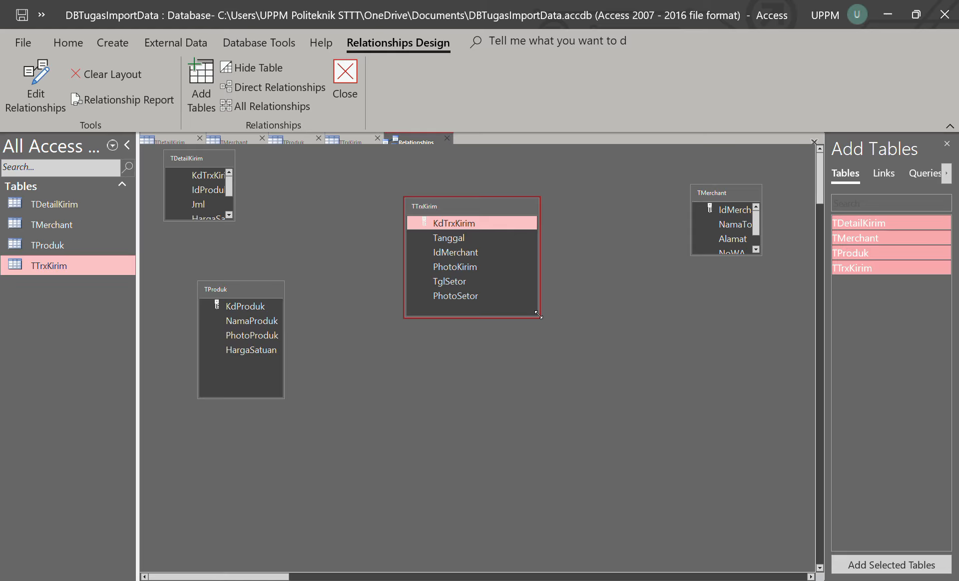
{"action": "left_click_drag", "start_coordinate": [539, 314], "coordinate": [551, 338]}
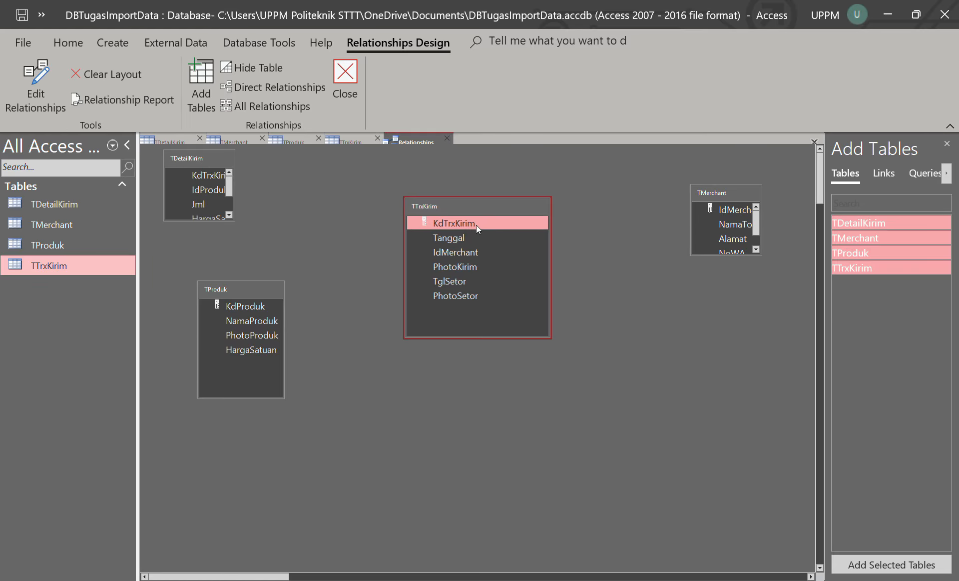
{"action": "left_click", "coordinate": [763, 257]}
{"action": "left_click_drag", "start_coordinate": [763, 257], "coordinate": [795, 318]}
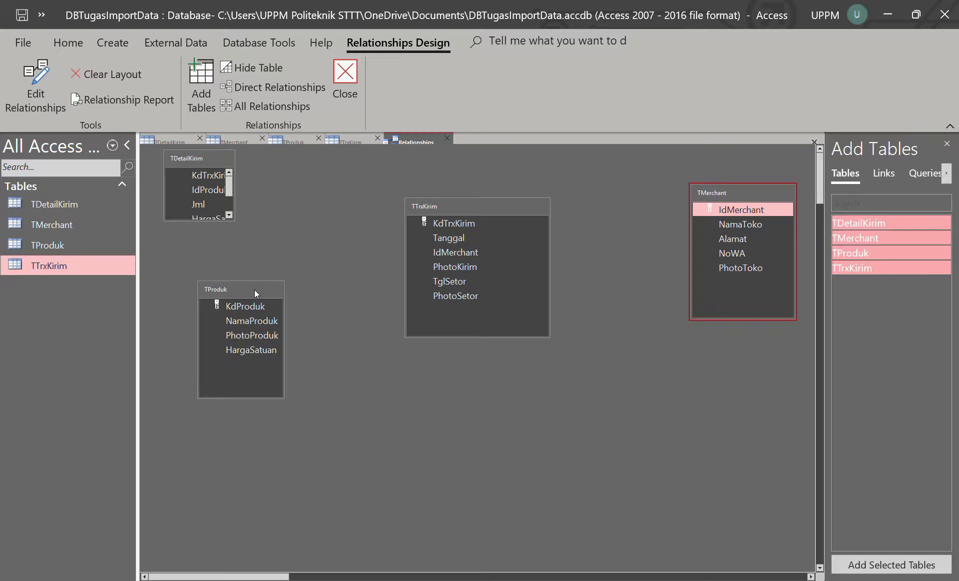
Shift TProduk farther left, then enlarge TDetailKirim to show all its fields and place it between TProduk and TTrxKirim, lower down
{"action": "left_click_drag", "start_coordinate": [254, 289], "coordinate": [221, 292]}
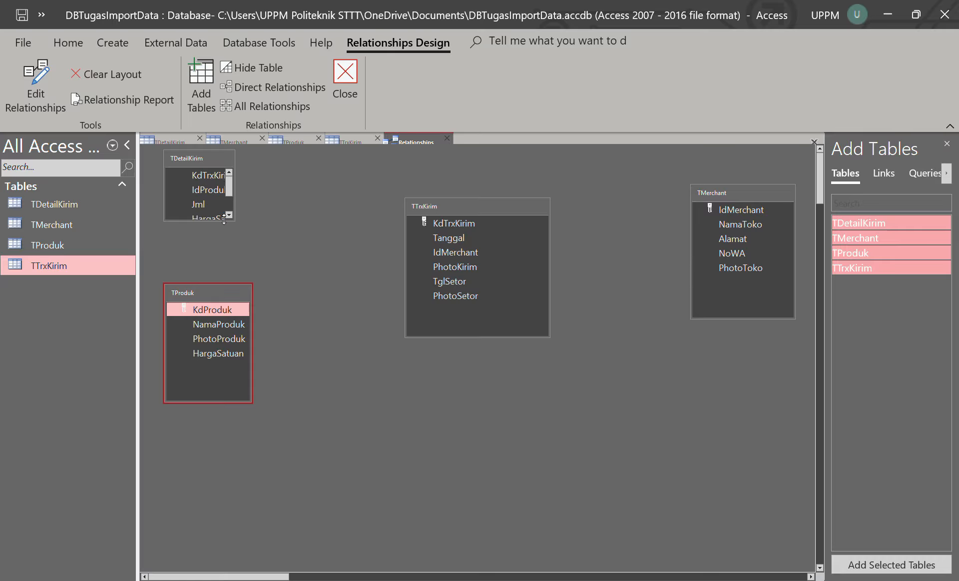
{"action": "left_click_drag", "start_coordinate": [235, 220], "coordinate": [308, 264]}
{"action": "left_click_drag", "start_coordinate": [247, 158], "coordinate": [376, 373]}
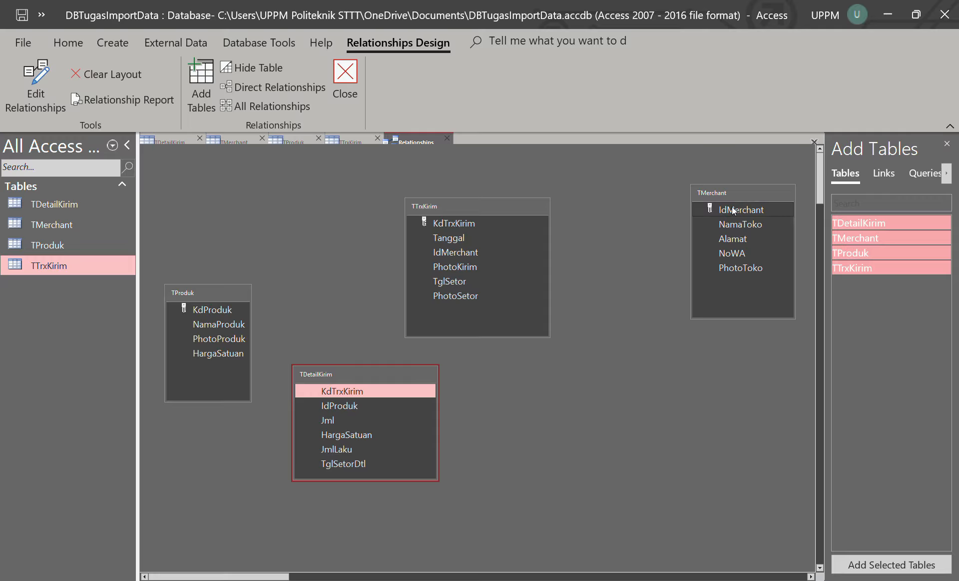
Try to relate the IdMerchant field of TTrxKirim to IdMerchant in TMerchant
{"action": "left_click", "coordinate": [485, 209]}
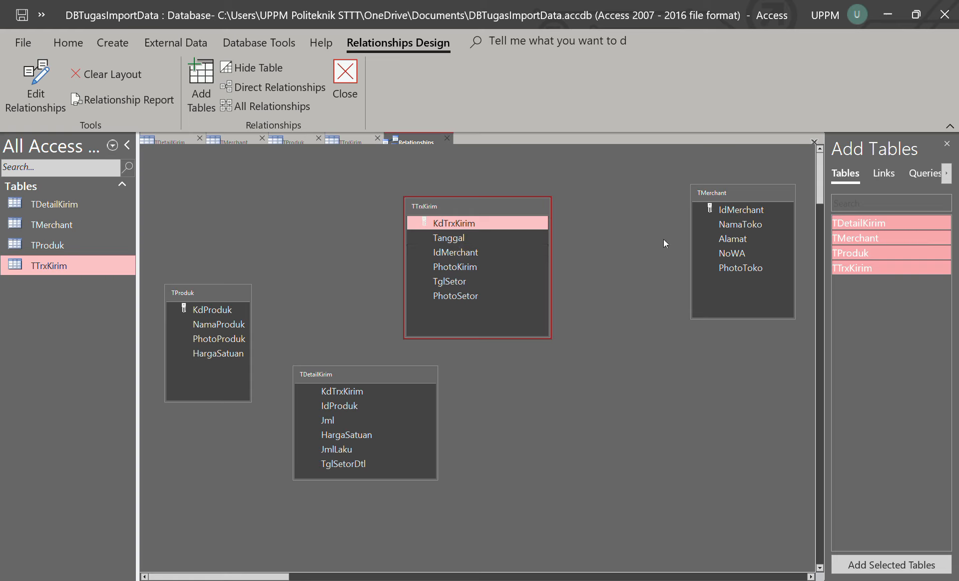
{"action": "left_click", "coordinate": [457, 254]}
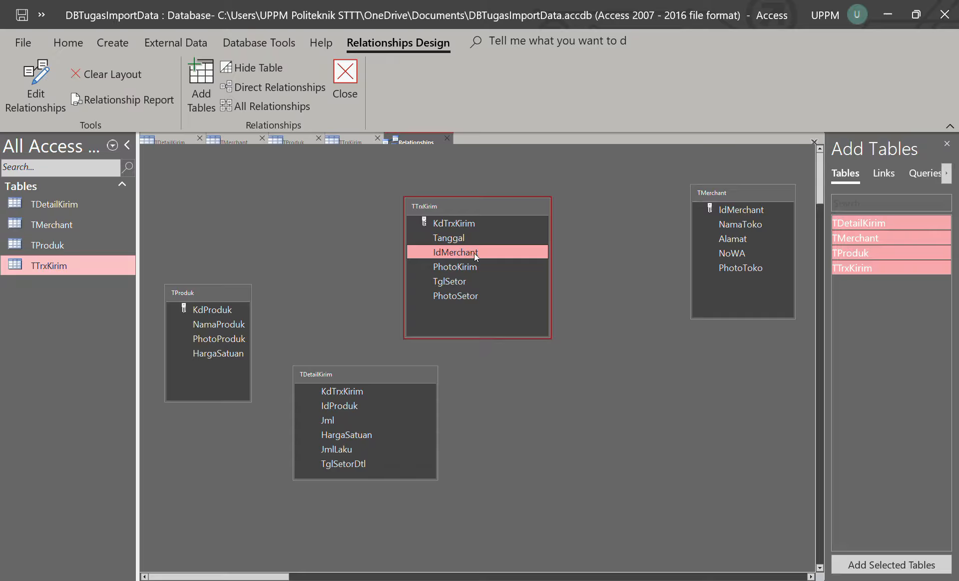
{"action": "left_click_drag", "start_coordinate": [475, 255], "coordinate": [742, 212]}
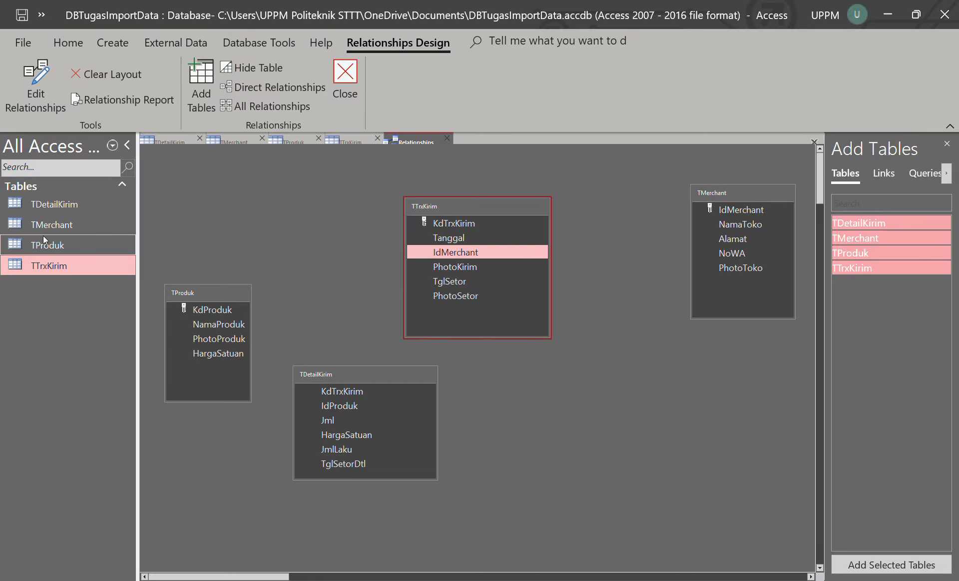
Open TMerchant in Design View and check the field size of its IdMerchant primary key
{"action": "left_click", "coordinate": [229, 138]}
{"action": "right_click", "coordinate": [227, 139]}
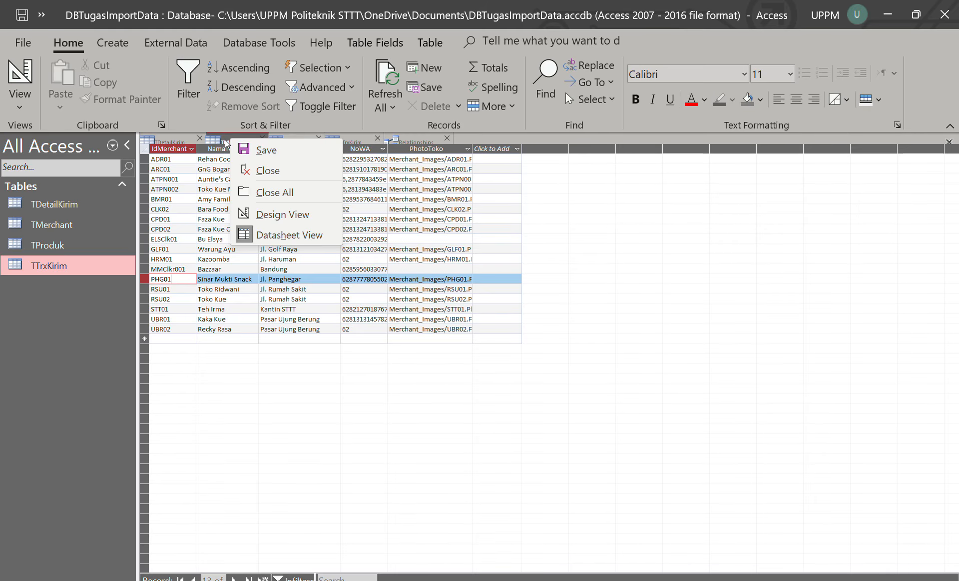
{"action": "left_click", "coordinate": [272, 214]}
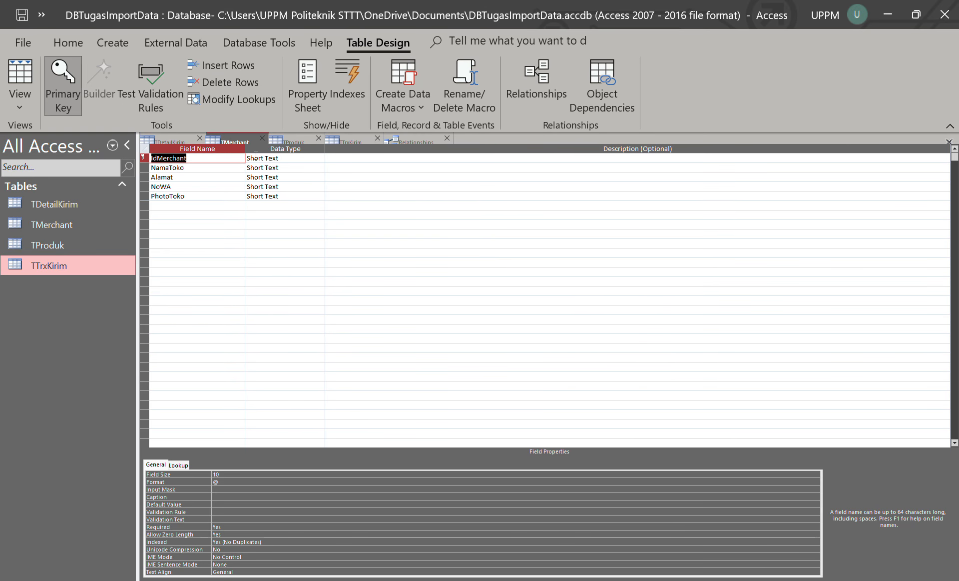
{"action": "key", "text": "F6"}
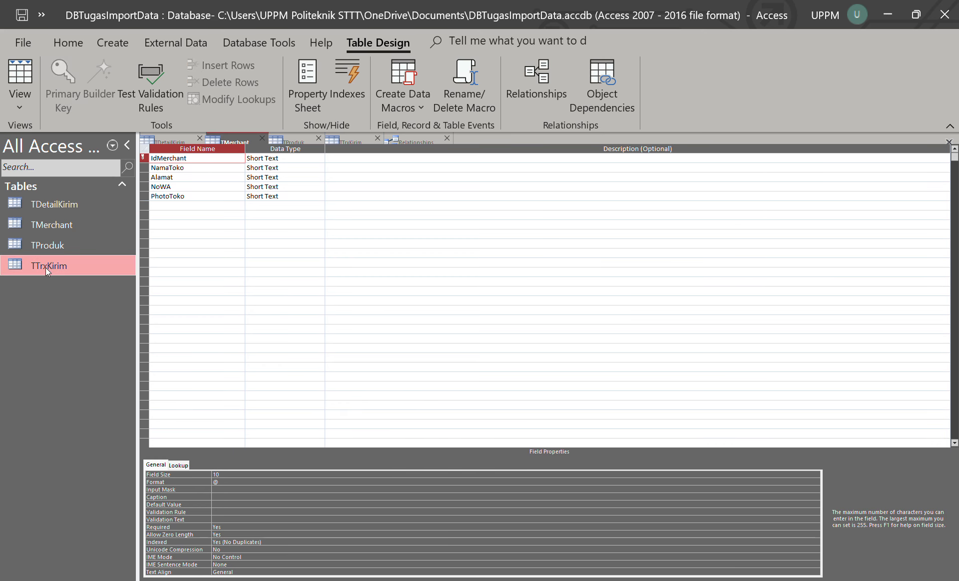
In TTrxKirim's Design View, set the field size of IdMerchant to 10 and save the table
{"action": "left_click", "coordinate": [351, 141]}
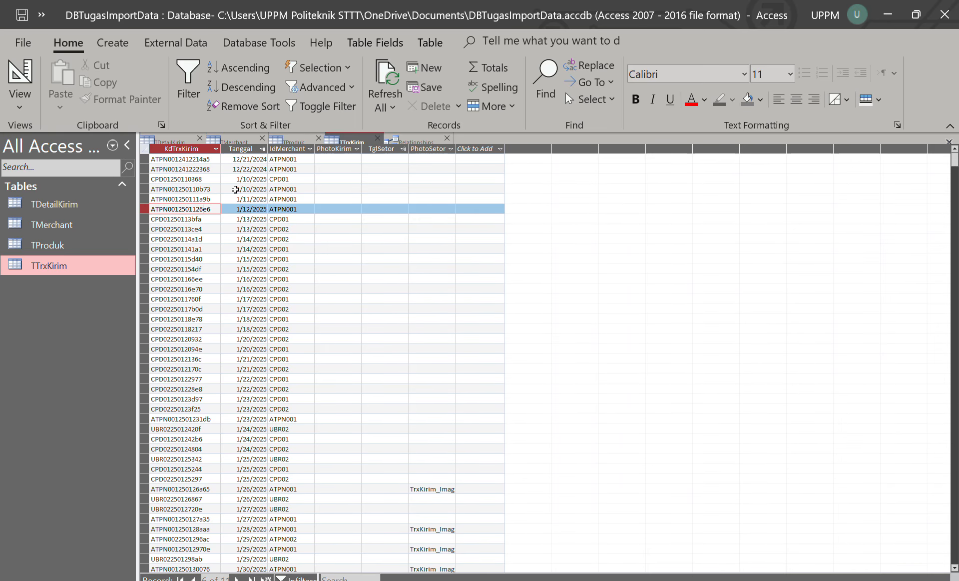
{"action": "right_click", "coordinate": [342, 142]}
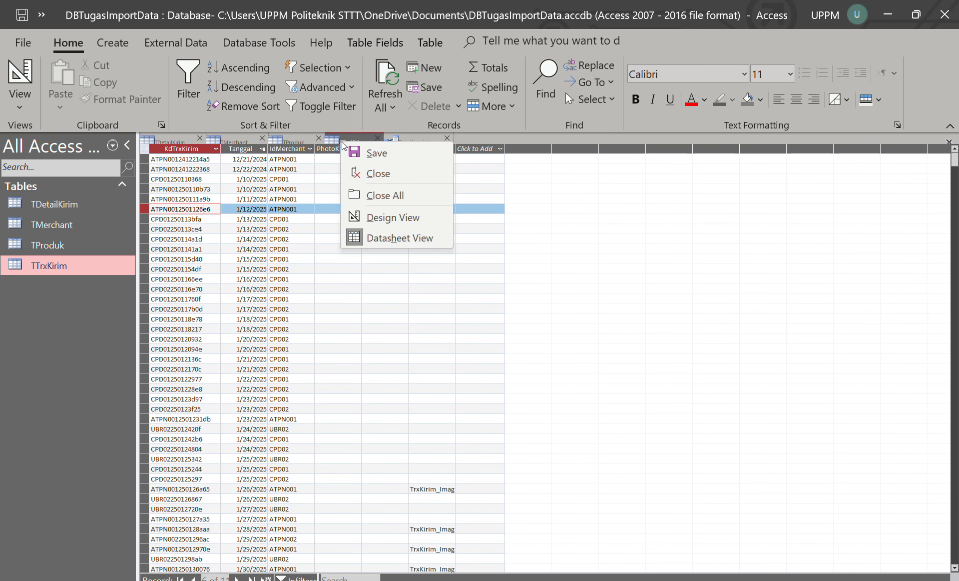
{"action": "left_click", "coordinate": [388, 218]}
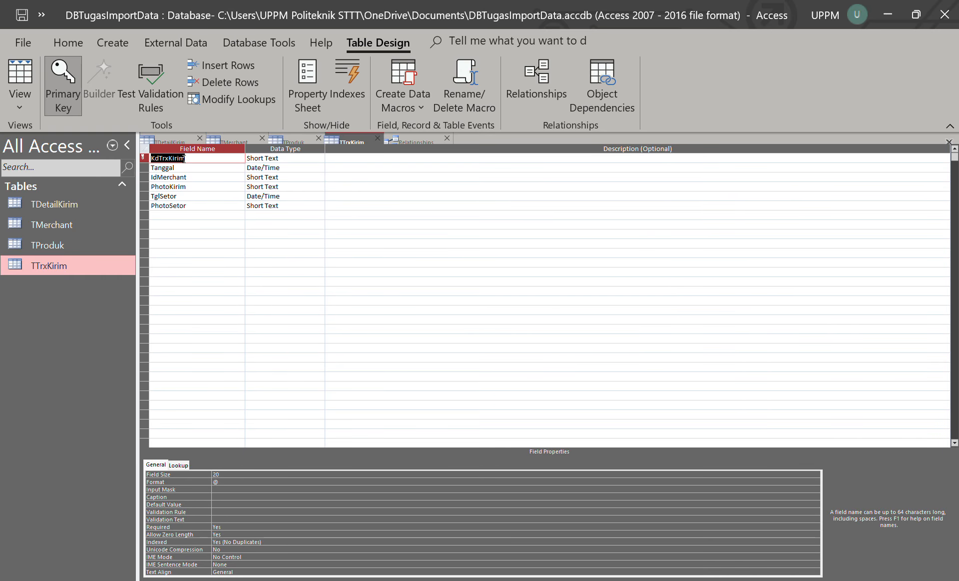
{"action": "left_click", "coordinate": [181, 177]}
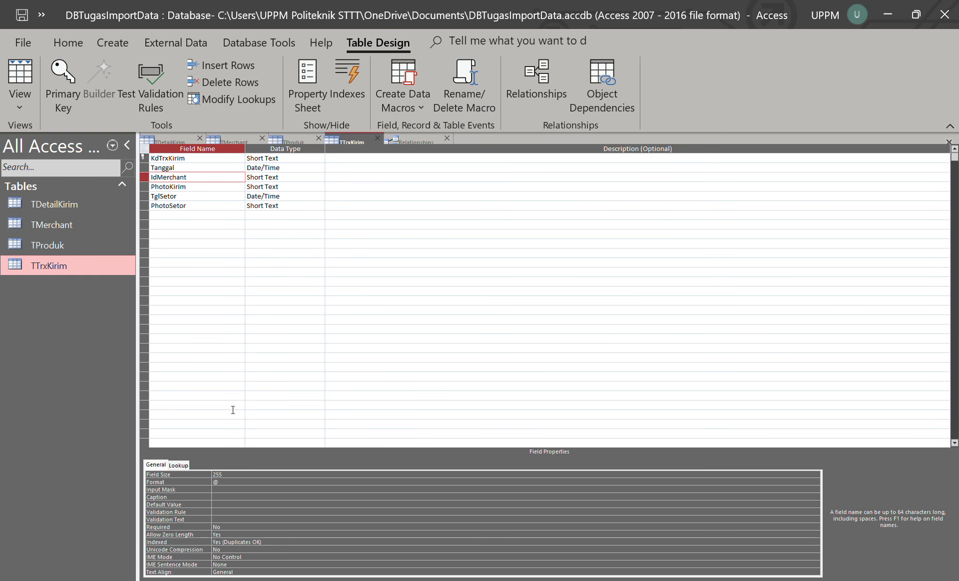
{"action": "left_click", "coordinate": [230, 474]}
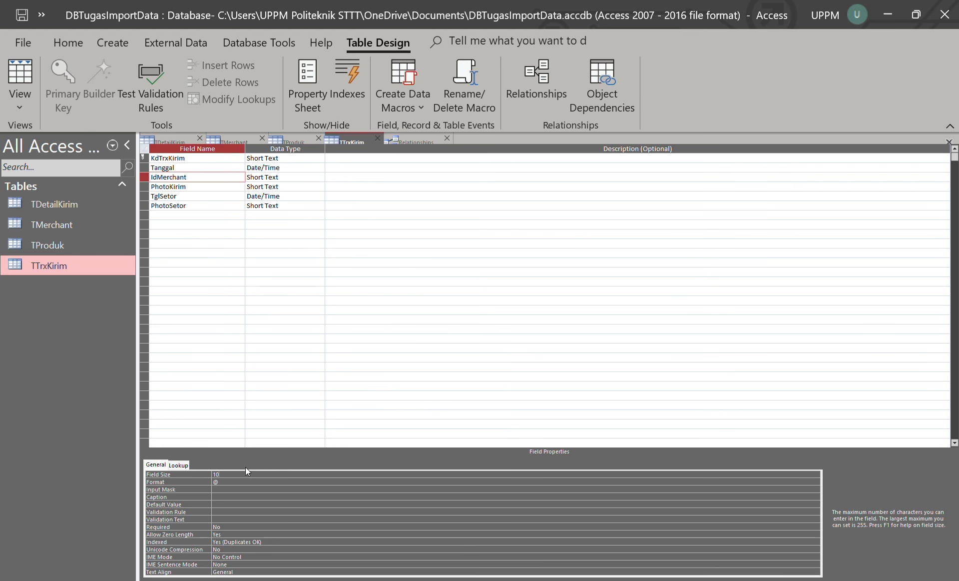
{"action": "left_click", "coordinate": [237, 490]}
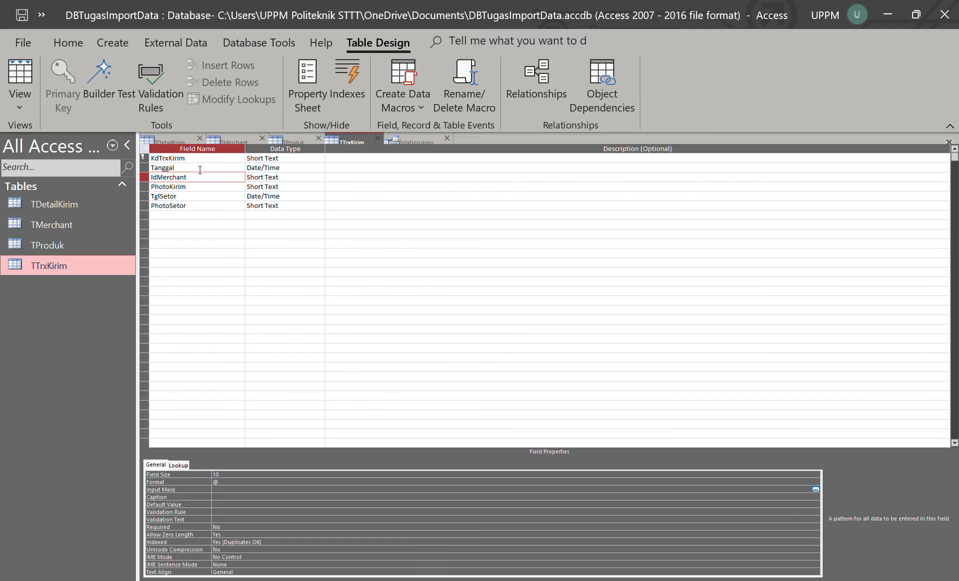
{"action": "right_click", "coordinate": [363, 142]}
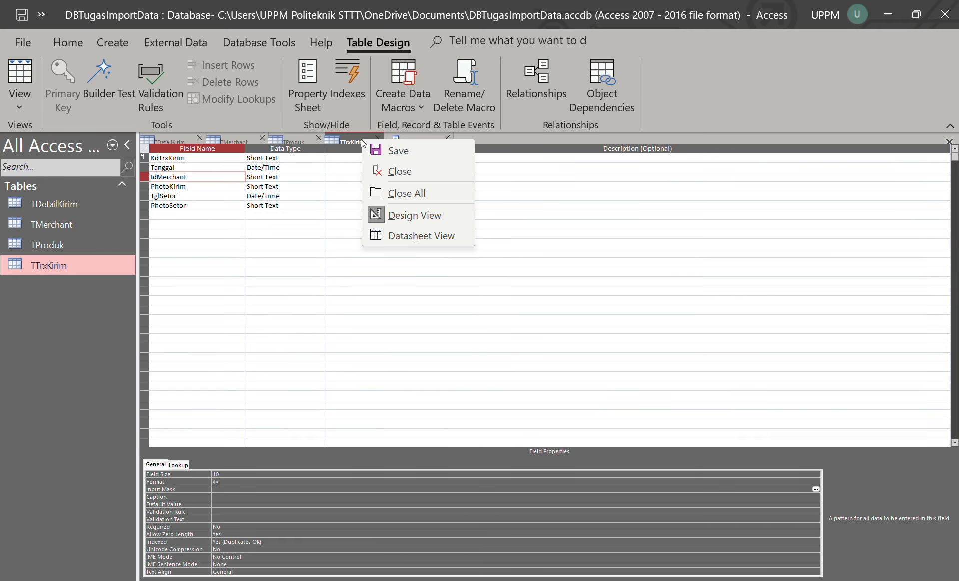
{"action": "left_click", "coordinate": [395, 154]}
{"action": "left_click", "coordinate": [474, 344]}
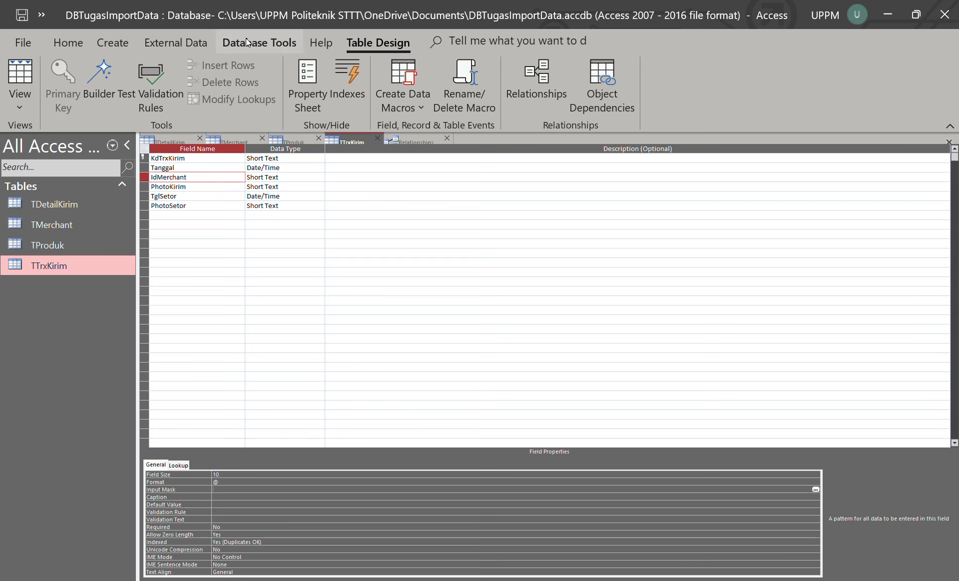
Create a relationship between IdMerchant in TMerchant and IdMerchant in TTrxKirim, without referential integrity, and review its settings
{"action": "left_click", "coordinate": [421, 141]}
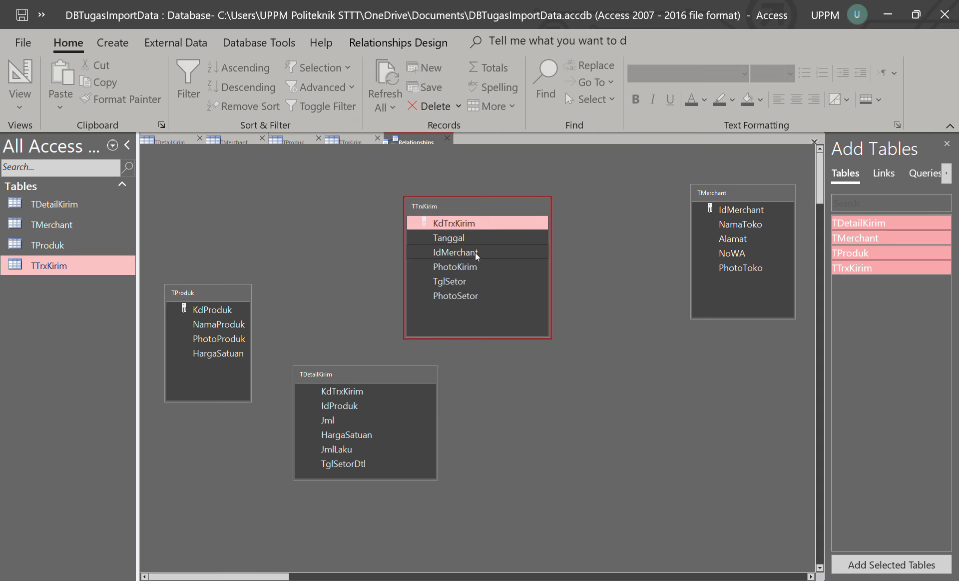
{"action": "mouse_move", "coordinate": [476, 256]}
{"action": "left_mouse_down"}
{"action": "mouse_move", "coordinate": [657, 224]}
{"action": "mouse_move", "coordinate": [494, 257]}
{"action": "left_mouse_up"}
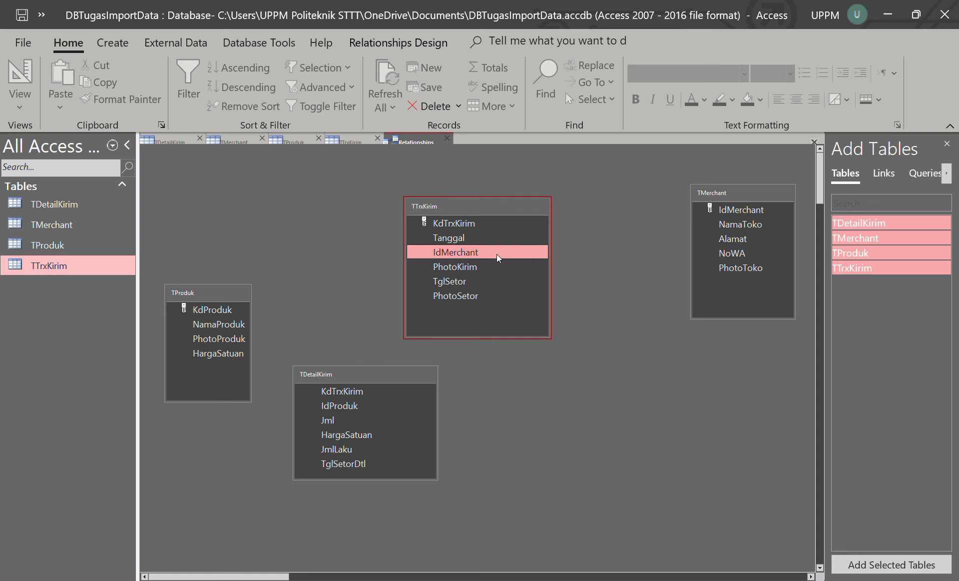
{"action": "left_click_drag", "start_coordinate": [498, 252], "coordinate": [725, 212]}
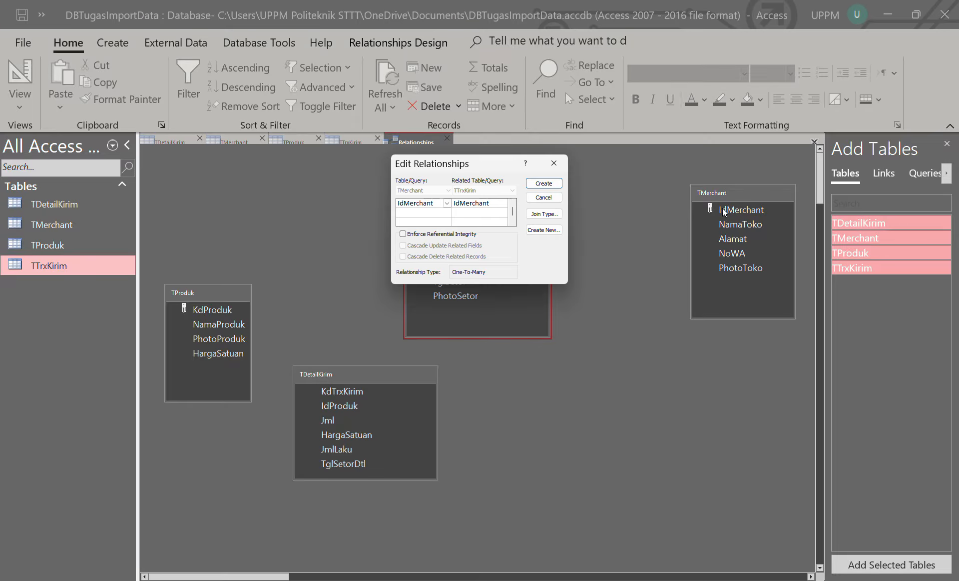
{"action": "left_click", "coordinate": [544, 183]}
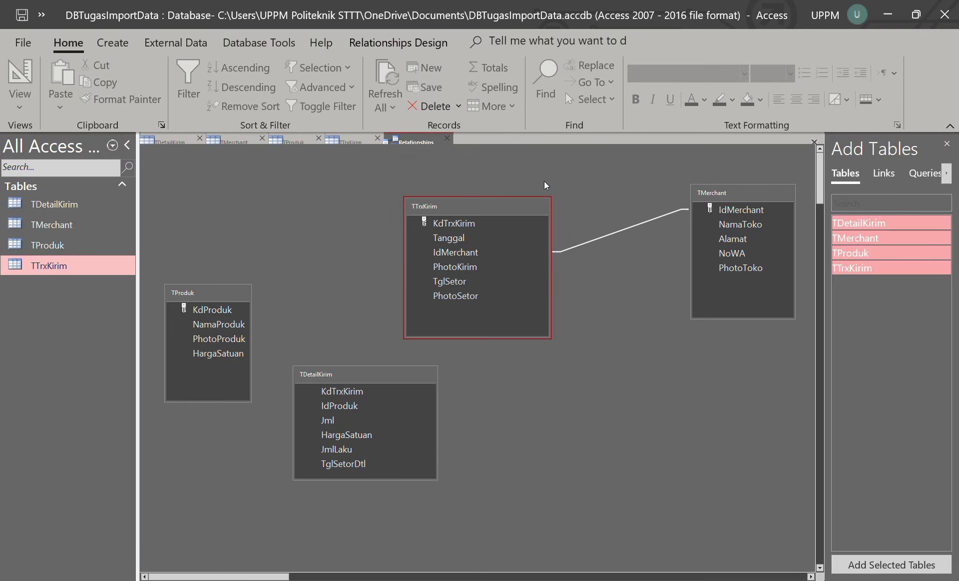
{"action": "double_click", "coordinate": [599, 238]}
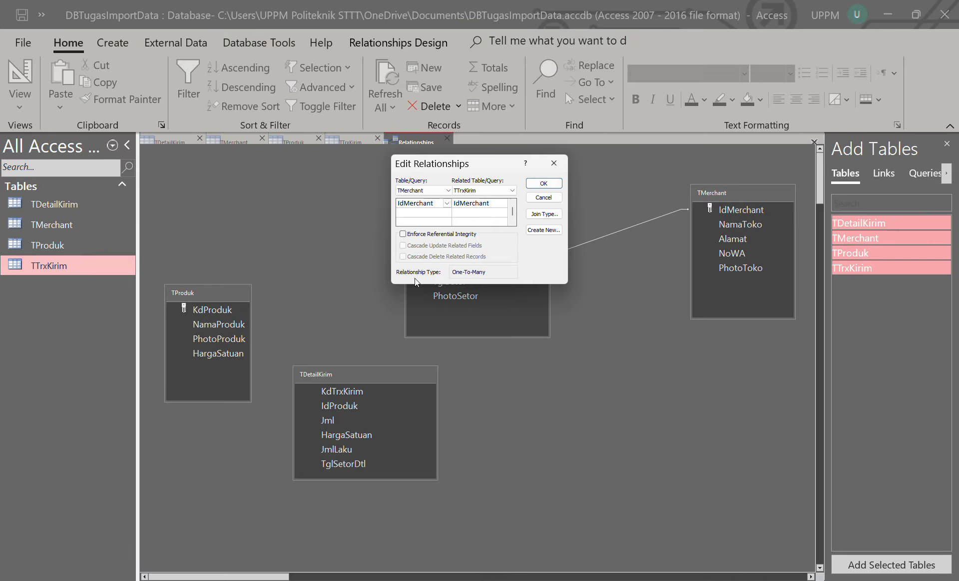
{"action": "left_click", "coordinate": [545, 183]}
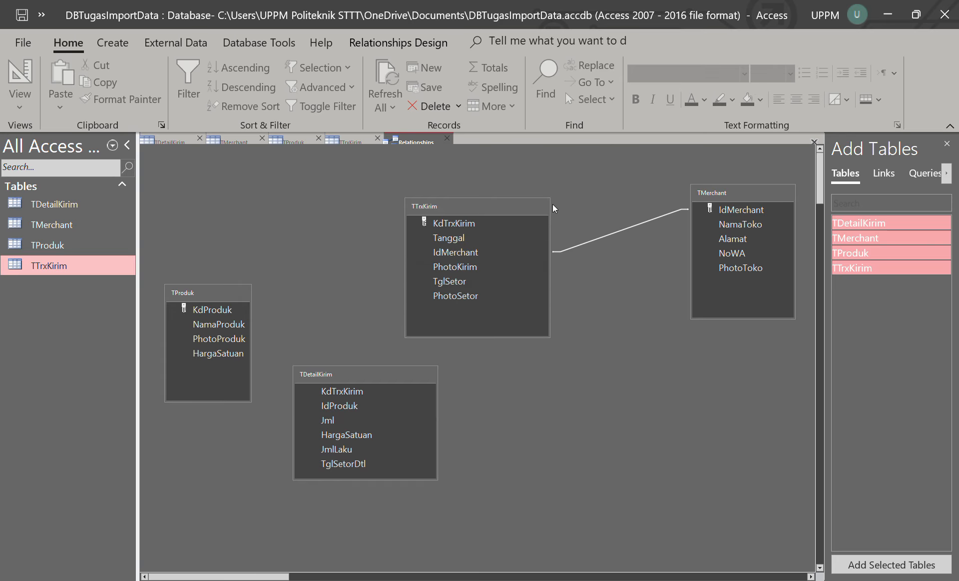
{"action": "left_click", "coordinate": [721, 211]}
{"action": "left_click", "coordinate": [465, 253]}
Set the lookup display control of TTrxKirim's IdMerchant field to Combo Box
{"action": "left_click", "coordinate": [344, 139]}
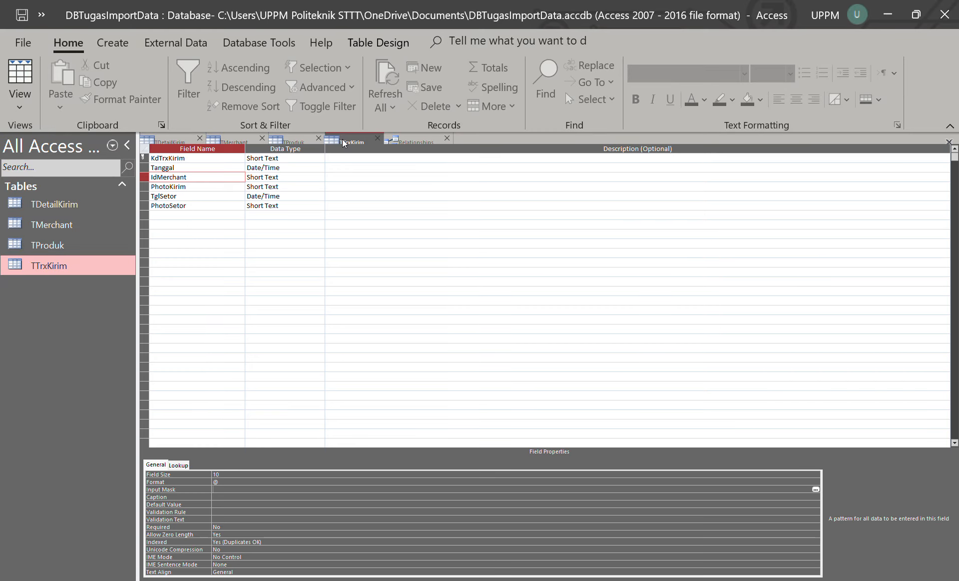
{"action": "left_click", "coordinate": [194, 176]}
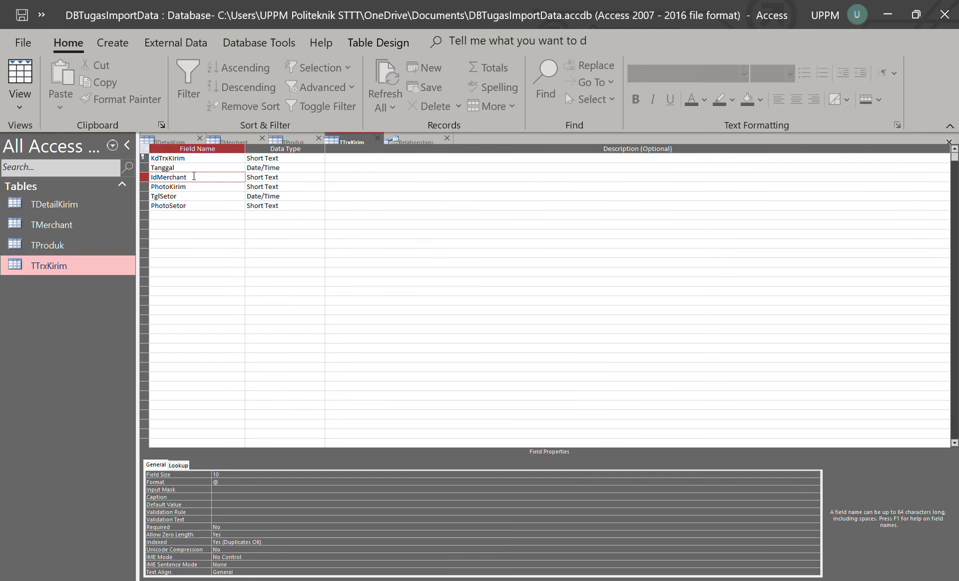
{"action": "left_click", "coordinate": [179, 465]}
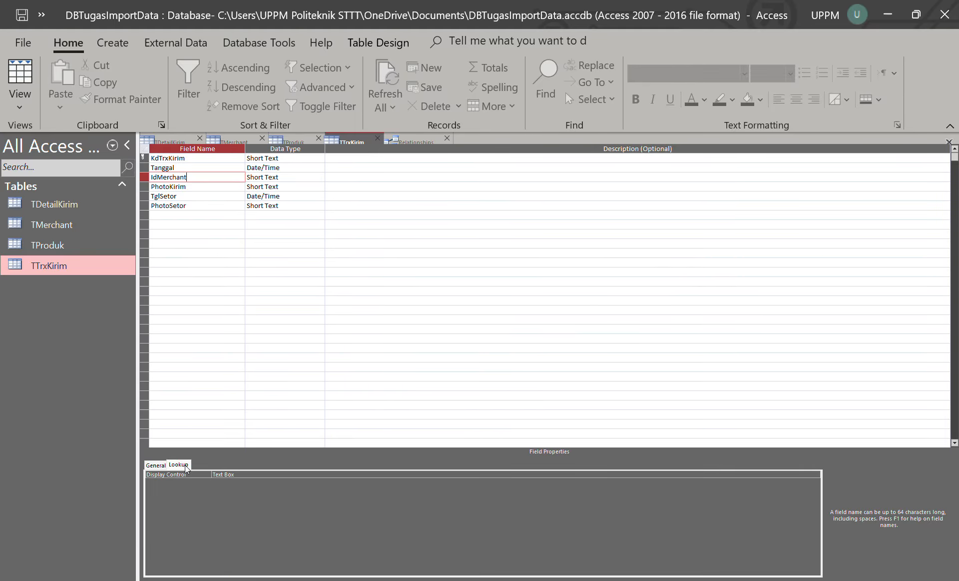
{"action": "left_click", "coordinate": [813, 474]}
{"action": "left_click", "coordinate": [817, 473]}
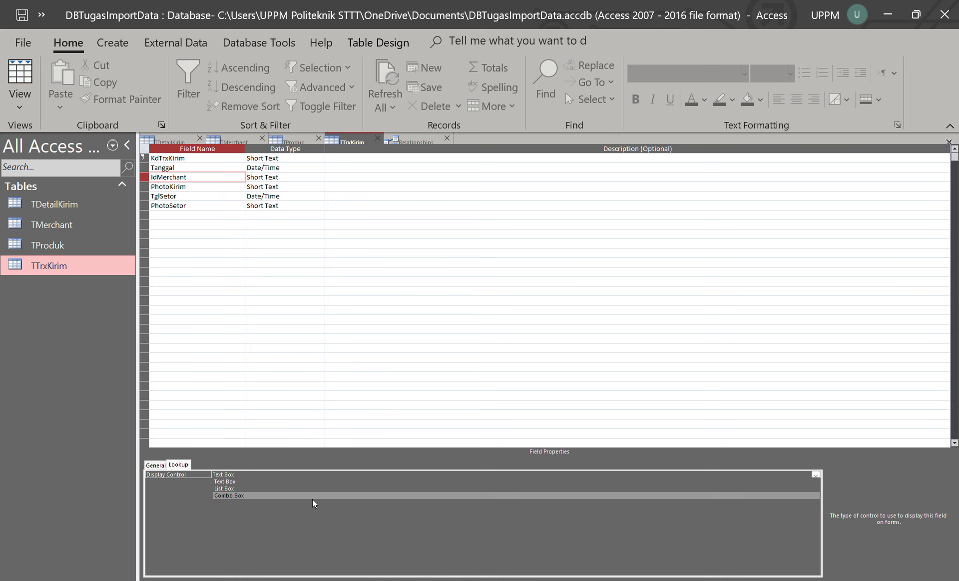
{"action": "left_click", "coordinate": [294, 496]}
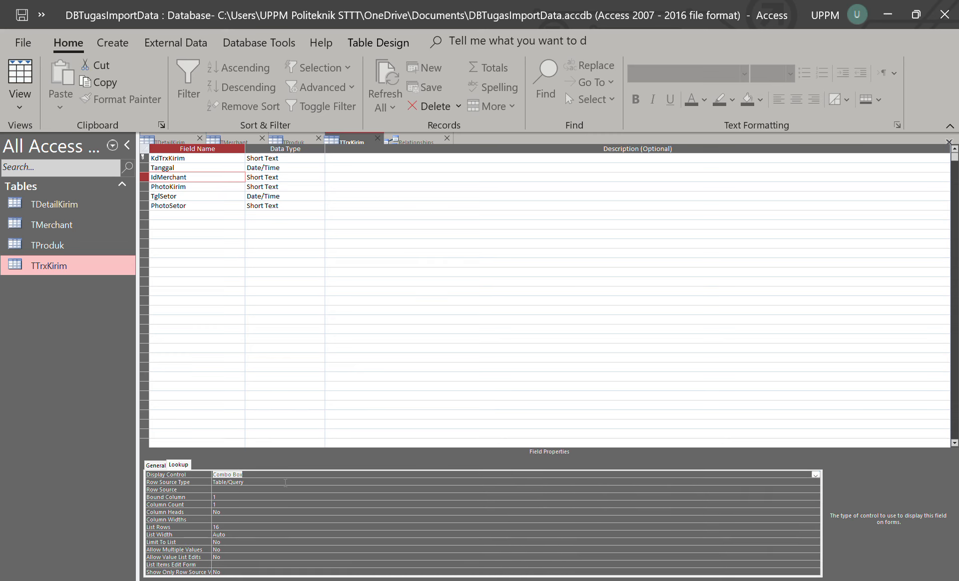
Keep Table/Query as the IdMerchant lookup's source type and set its row source to TMerchant
{"action": "left_click", "coordinate": [337, 483]}
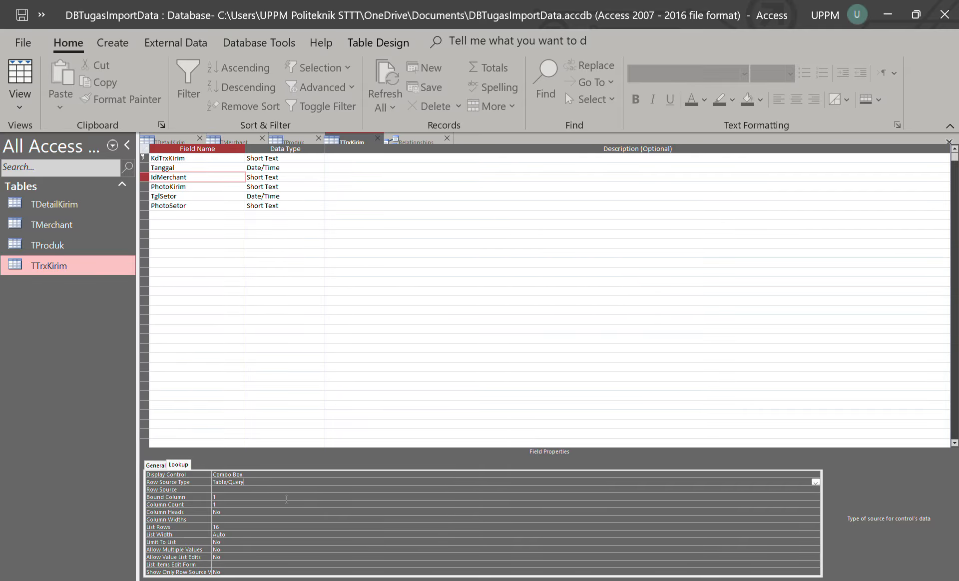
{"action": "left_click", "coordinate": [234, 489]}
{"action": "left_click", "coordinate": [807, 490]}
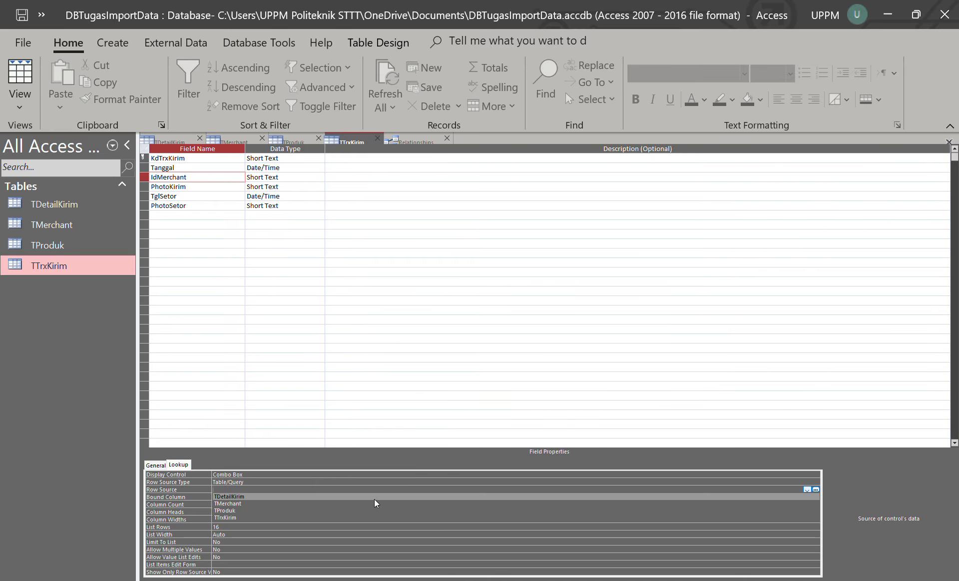
{"action": "left_click", "coordinate": [259, 504]}
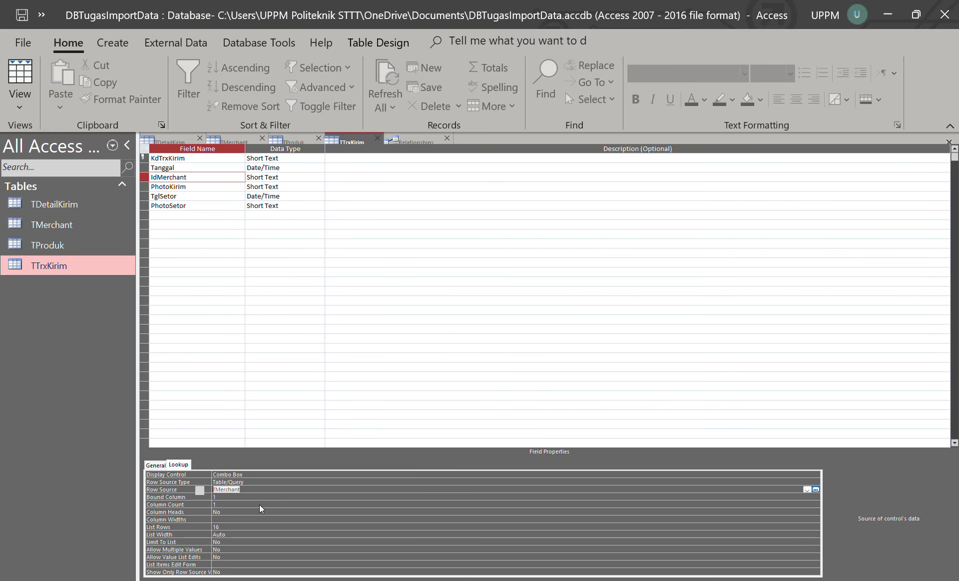
{"action": "left_click", "coordinate": [221, 497]}
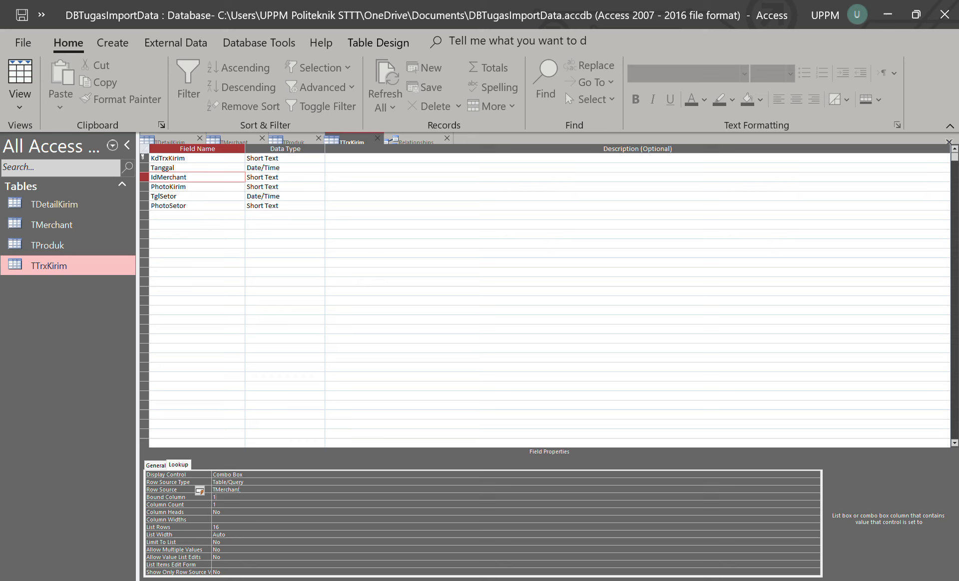
{"action": "double_click", "coordinate": [219, 498]}
{"action": "left_click", "coordinate": [245, 489]}
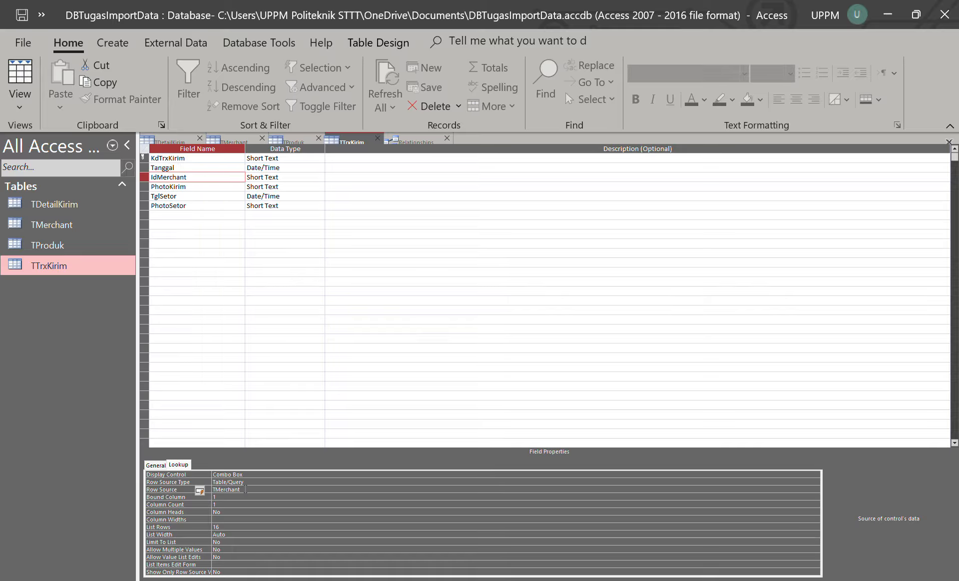
{"action": "left_click", "coordinate": [245, 489]}
Set the IdMerchant lookup's column count to 3 and save the TTrxKirim table
{"action": "left_click", "coordinate": [225, 505]}
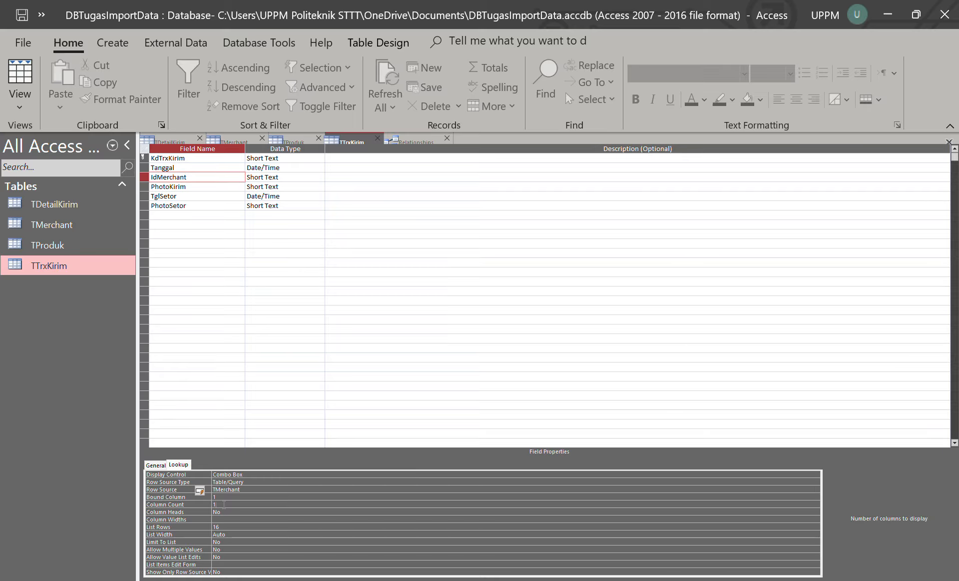
{"action": "left_click", "coordinate": [212, 504]}
{"action": "type", "text": "3"}
{"action": "left_click", "coordinate": [239, 512]}
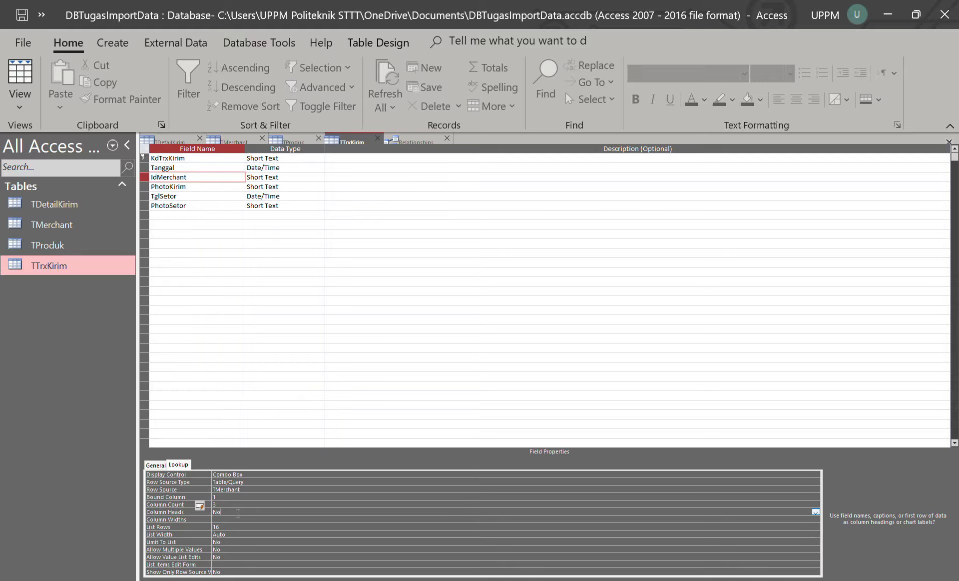
{"action": "right_click", "coordinate": [358, 142]}
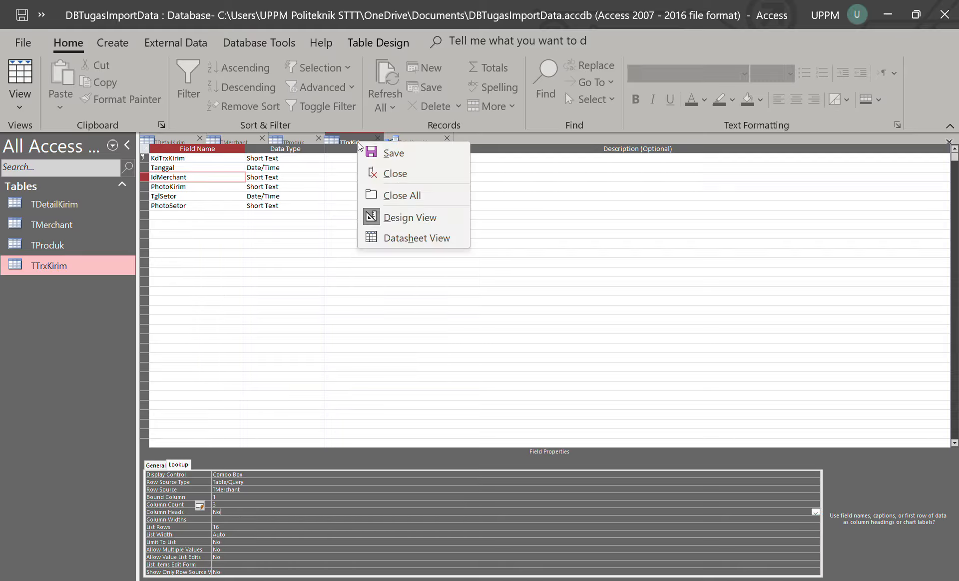
{"action": "left_click", "coordinate": [380, 155]}
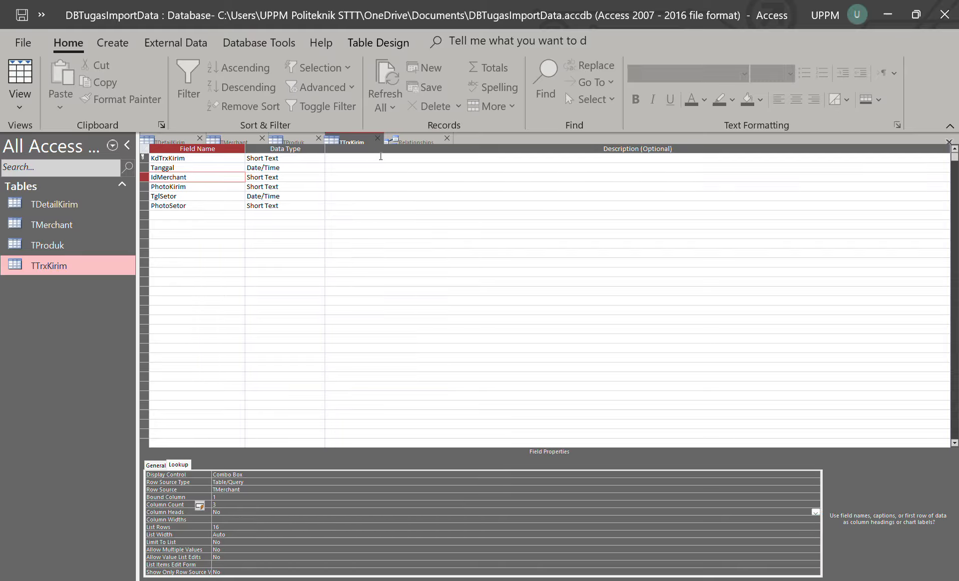
Switch TTrxKirim to Datasheet View and try the IdMerchant lookup list in a record
{"action": "right_click", "coordinate": [350, 140]}
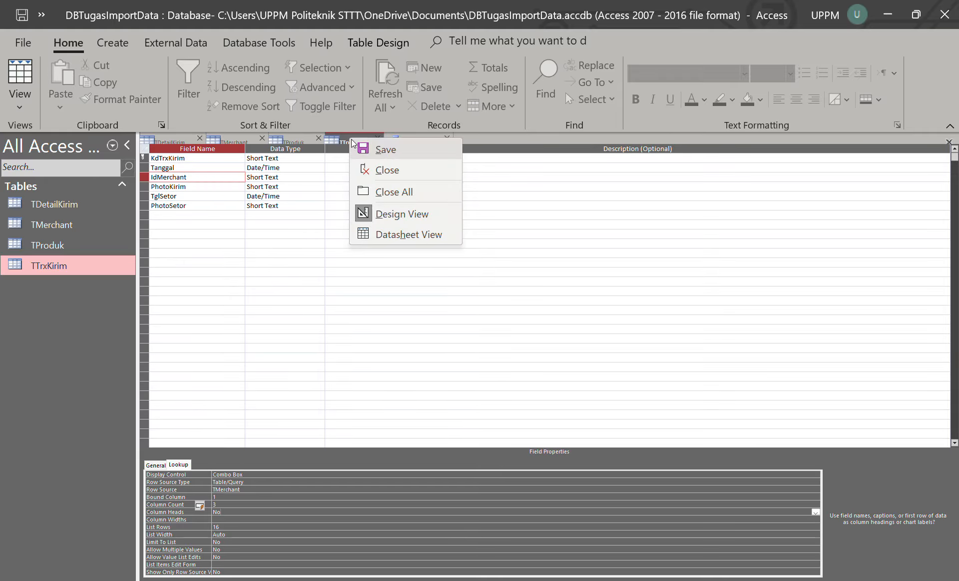
{"action": "left_click", "coordinate": [404, 235]}
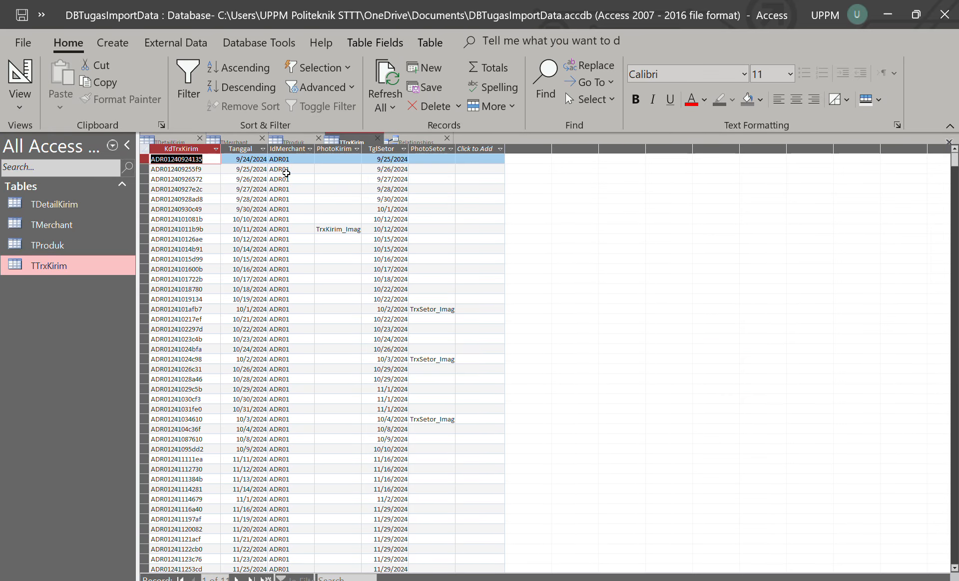
{"action": "left_click", "coordinate": [293, 267]}
{"action": "left_click_drag", "start_coordinate": [297, 269], "coordinate": [266, 269]}
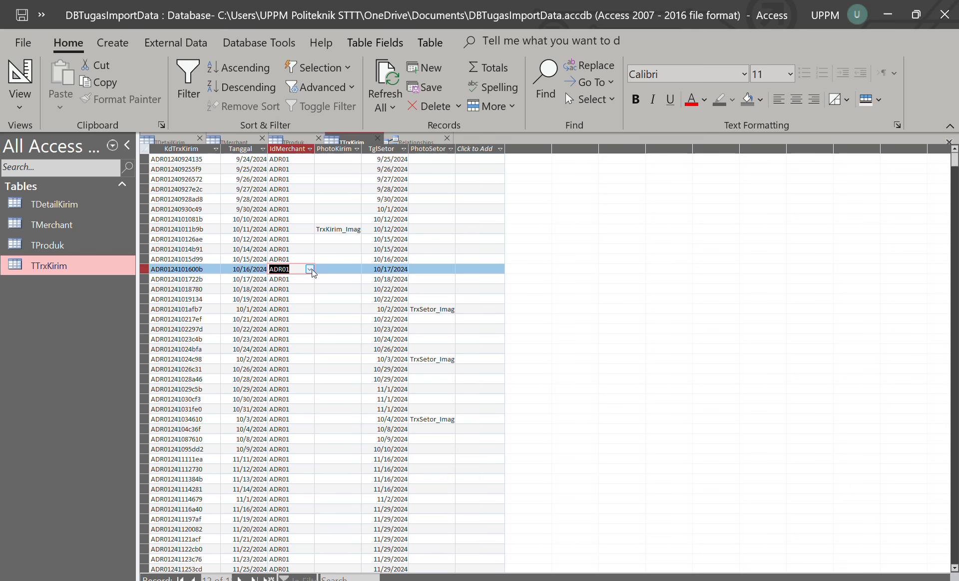
{"action": "left_click", "coordinate": [310, 269]}
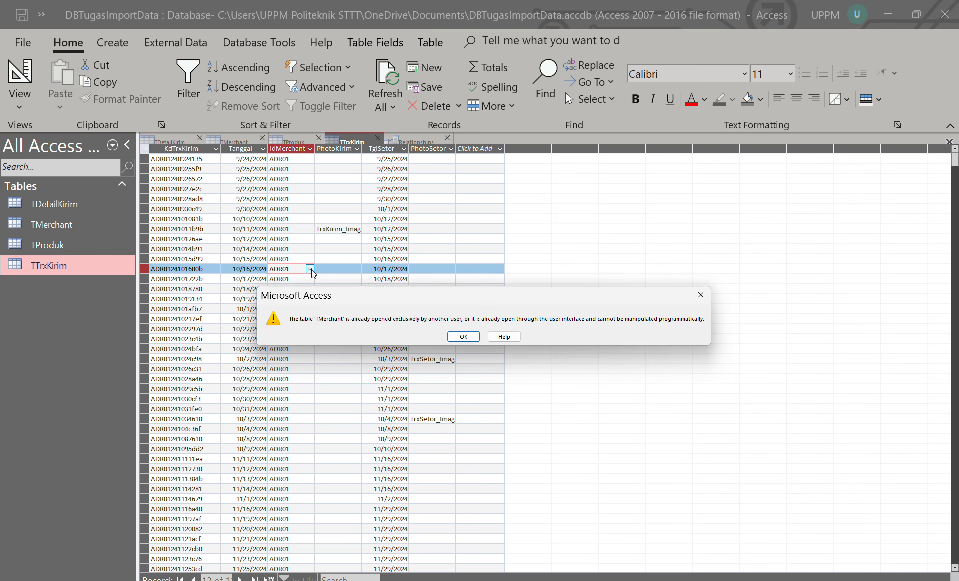
{"action": "left_click", "coordinate": [464, 337]}
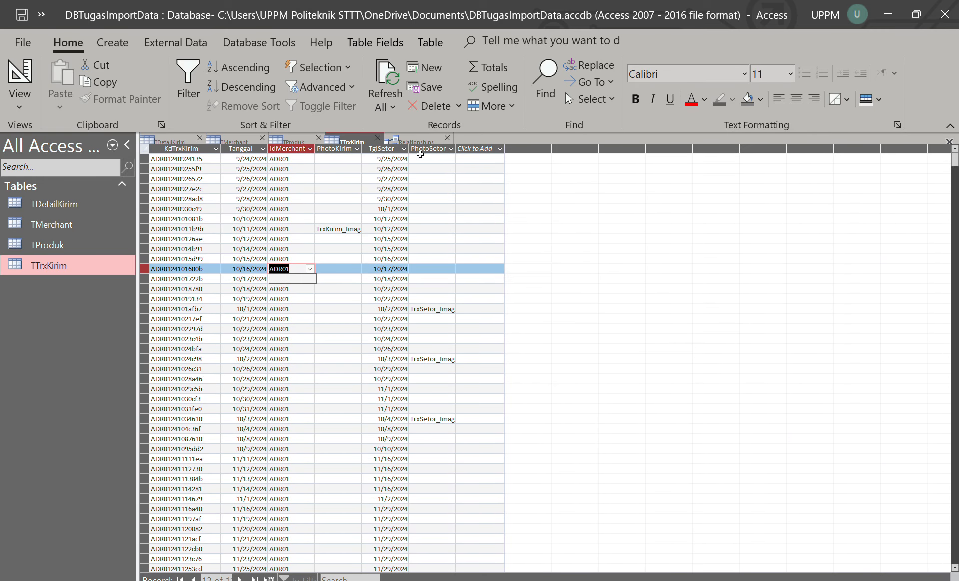
{"action": "left_click", "coordinate": [296, 240]}
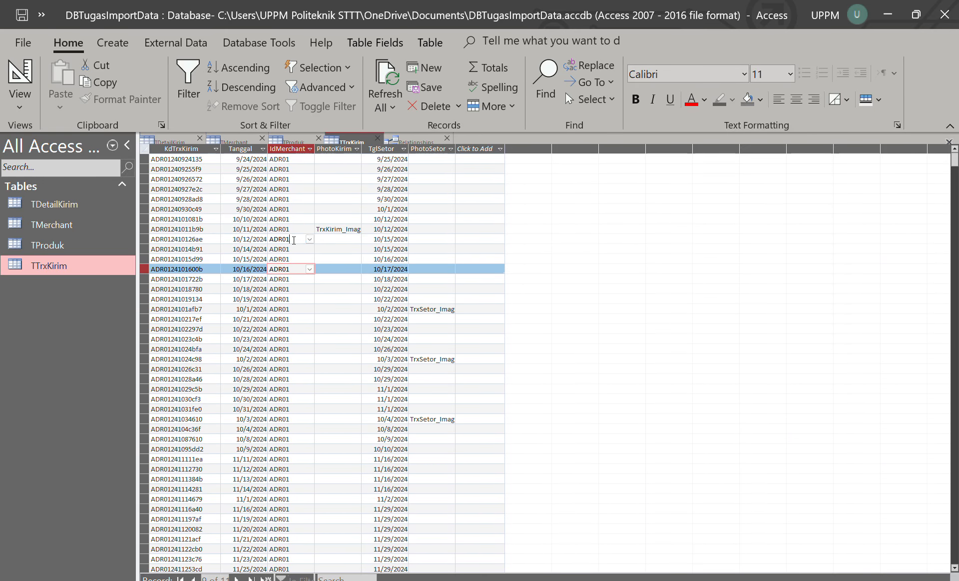
Close the Relationships layout and save its changes
{"action": "left_click", "coordinate": [415, 138]}
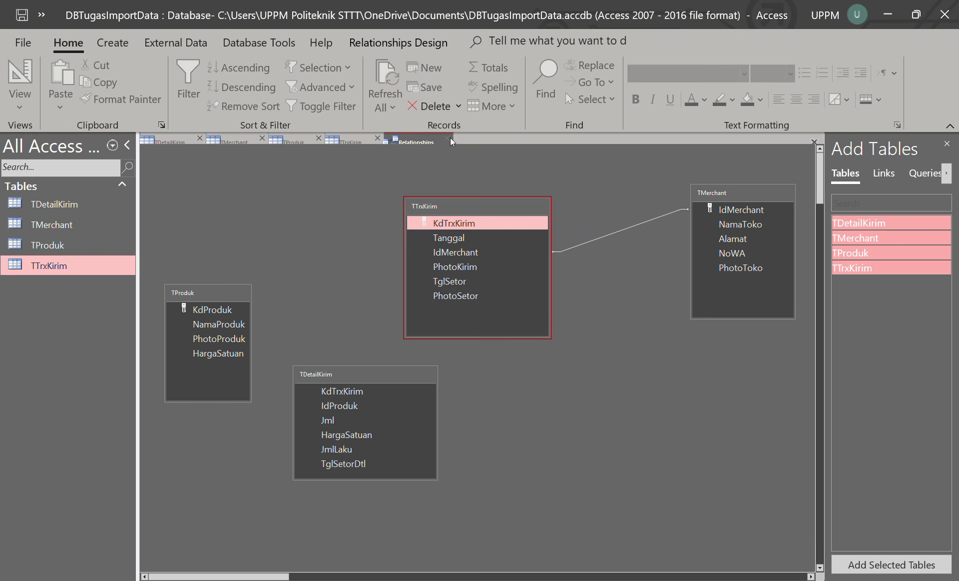
{"action": "left_click", "coordinate": [449, 139]}
{"action": "left_click", "coordinate": [442, 337]}
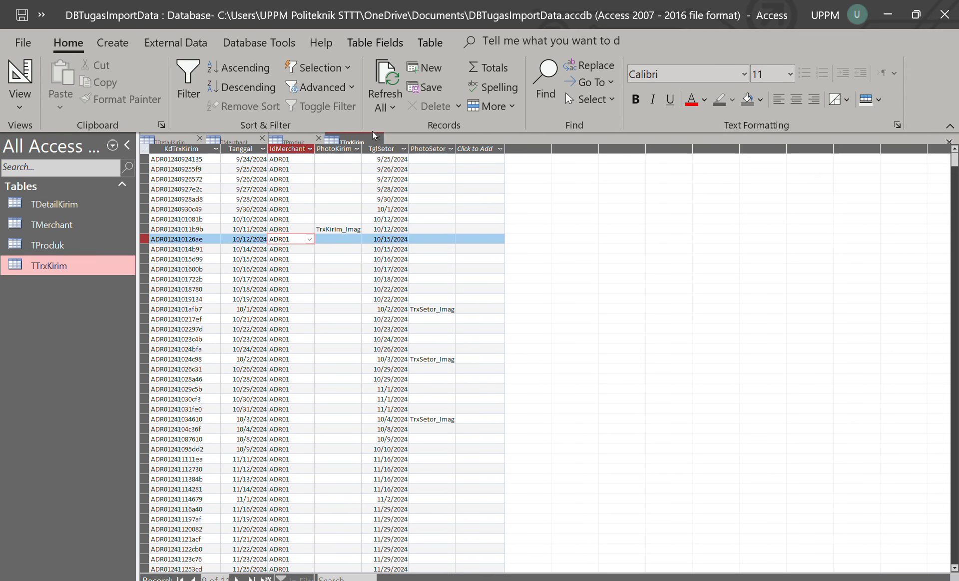
Save TTrxKirim and recheck the IdMerchant lookup list in the 10/12/2024 record
{"action": "right_click", "coordinate": [342, 141]}
{"action": "left_click", "coordinate": [367, 153]}
{"action": "left_click", "coordinate": [311, 240]}
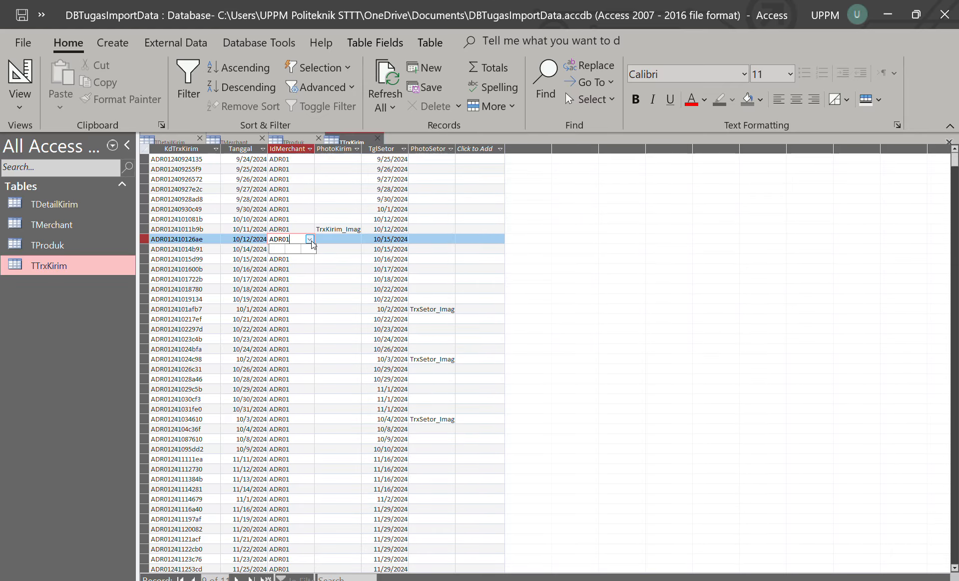
Close and reopen TTrxKirim and try the IdMerchant lookup list in the 10/10/2024 record
{"action": "left_click", "coordinate": [381, 139]}
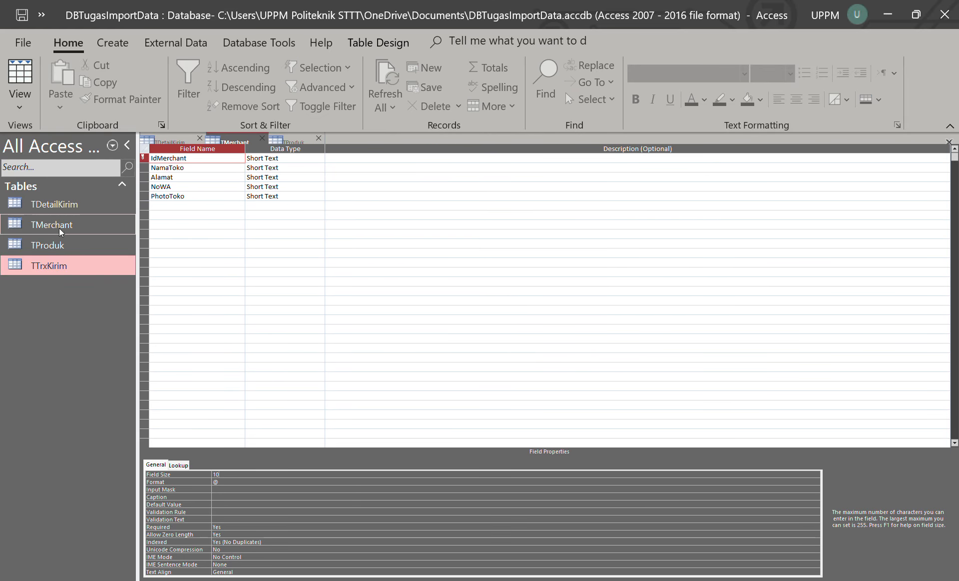
{"action": "left_click", "coordinate": [52, 265]}
{"action": "double_click", "coordinate": [51, 265]}
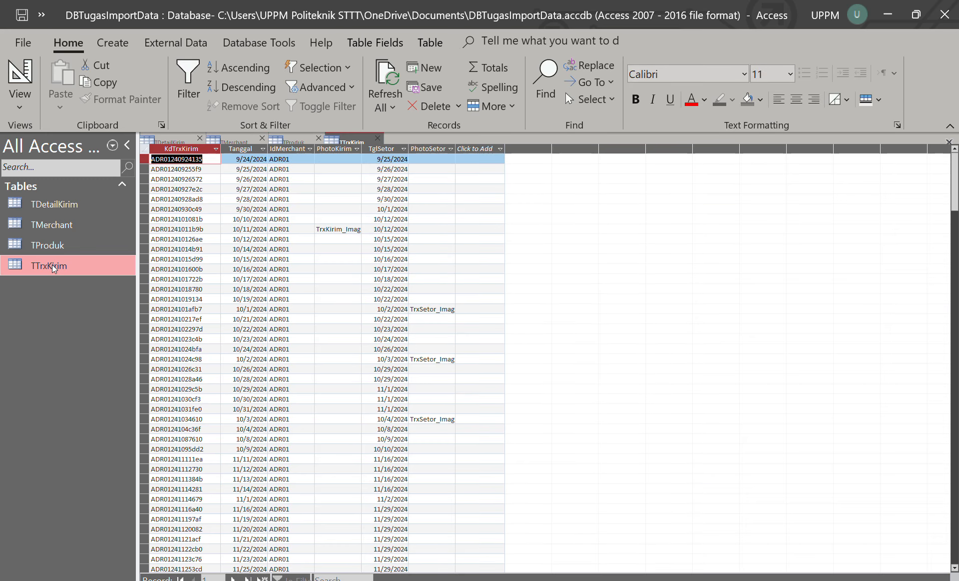
{"action": "left_click", "coordinate": [308, 221]}
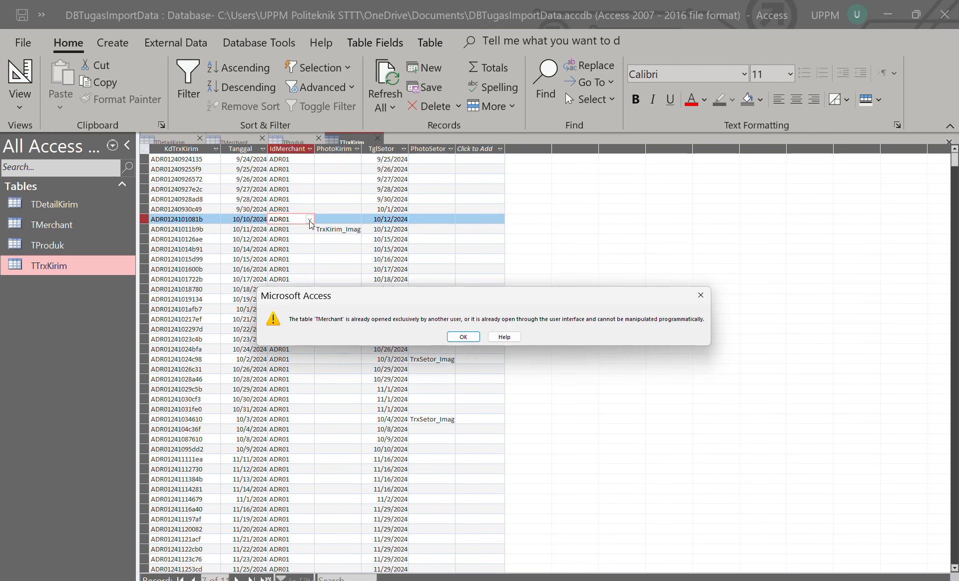
{"action": "left_click", "coordinate": [460, 336]}
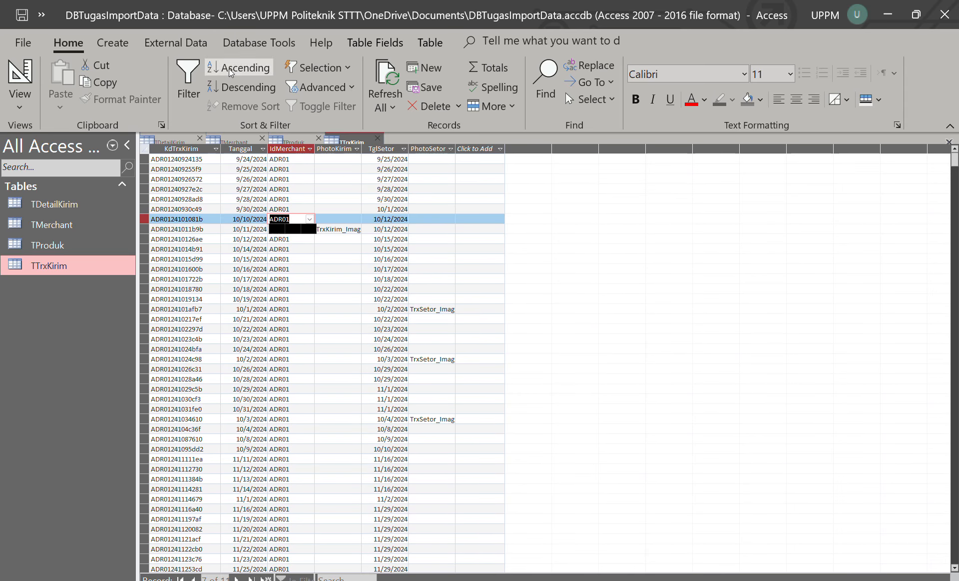
Delete the relationship between TTrxKirim and TMerchant and close the Relationships layout
{"action": "left_click", "coordinate": [261, 44]}
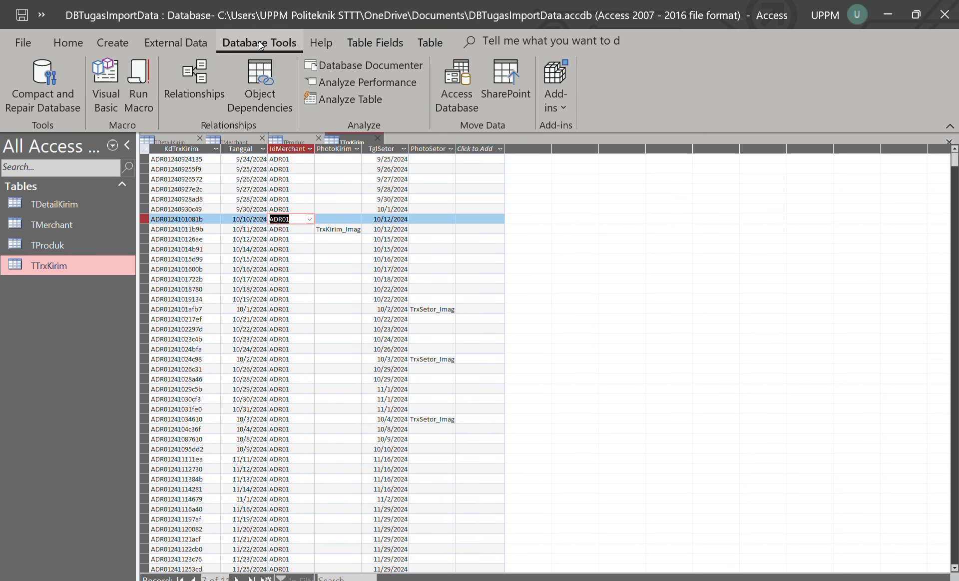
{"action": "left_click", "coordinate": [195, 79]}
{"action": "left_click", "coordinate": [616, 236]}
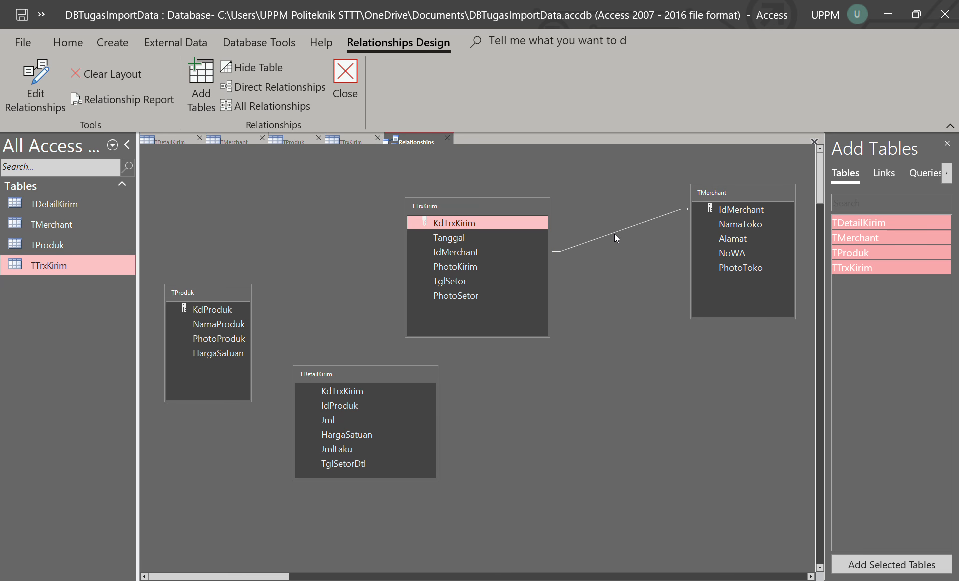
{"action": "left_click", "coordinate": [618, 231]}
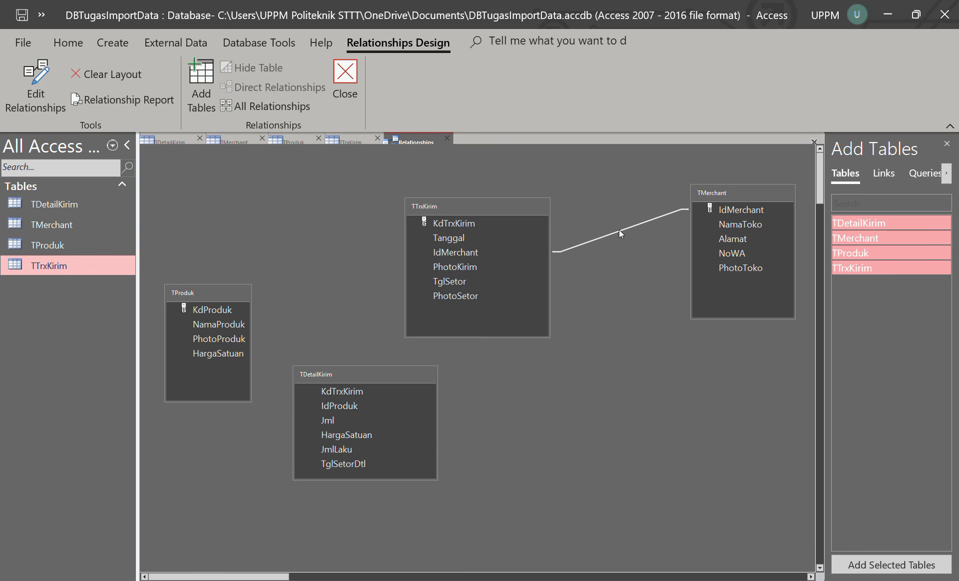
{"action": "right_click", "coordinate": [619, 231]}
{"action": "left_click", "coordinate": [652, 262]}
{"action": "left_click", "coordinate": [462, 338]}
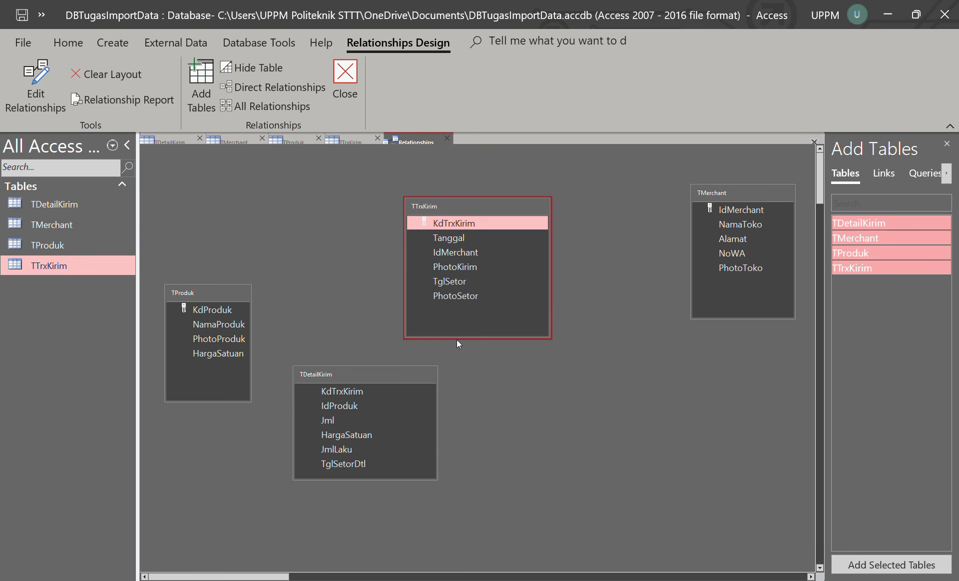
{"action": "left_click", "coordinate": [334, 82]}
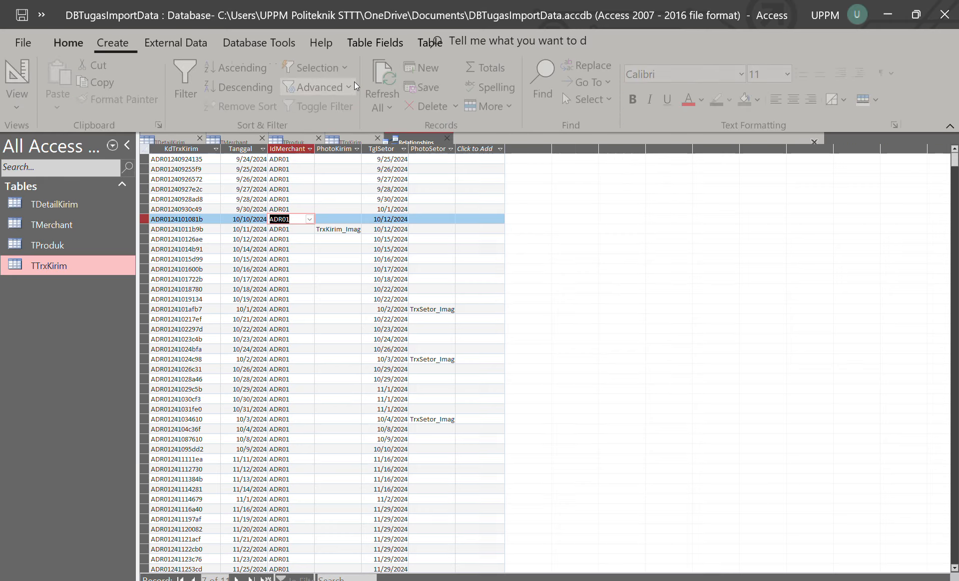
Recheck TTrxKirim's IdMerchant list and review the field's lookup properties in Design View
{"action": "left_click", "coordinate": [294, 255]}
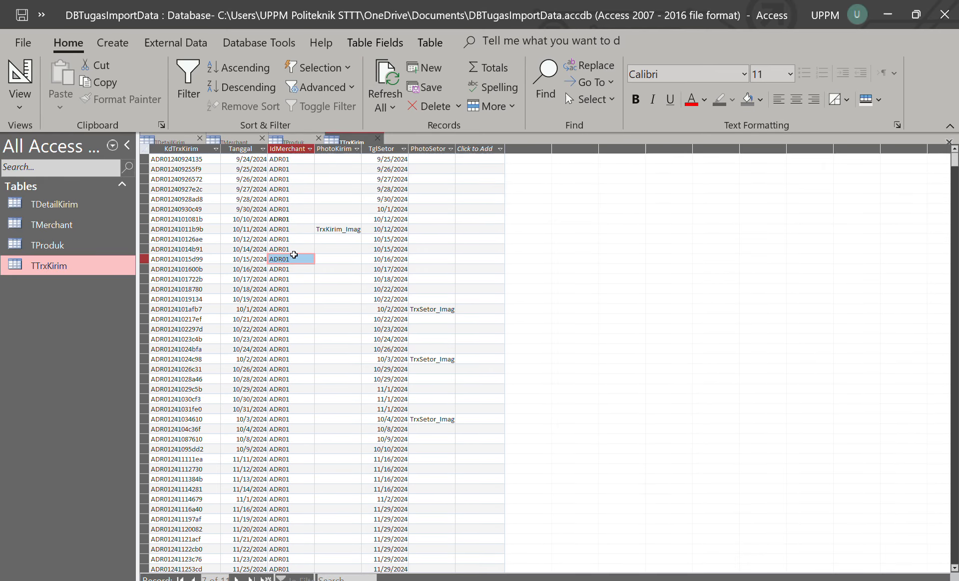
{"action": "left_click", "coordinate": [308, 220]}
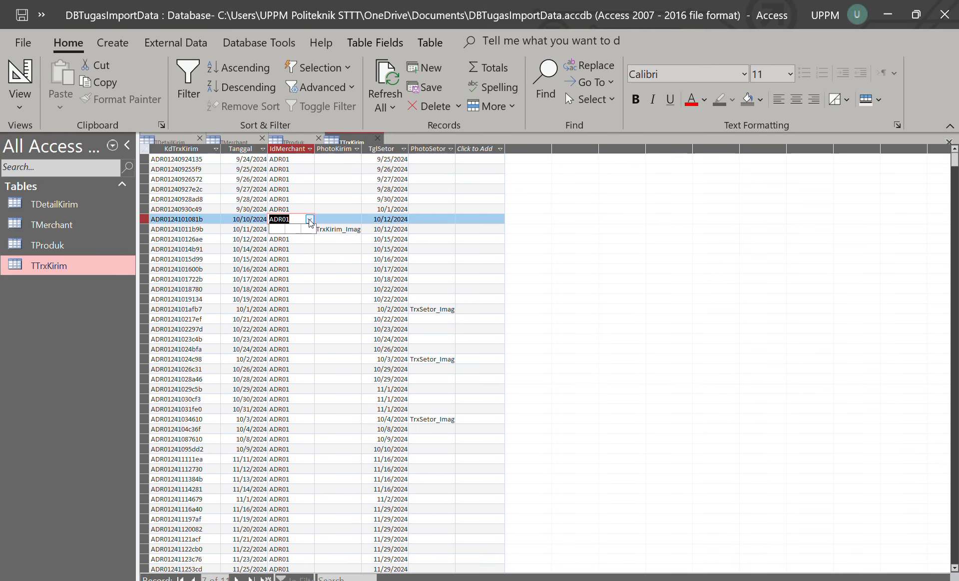
{"action": "right_click", "coordinate": [356, 140]}
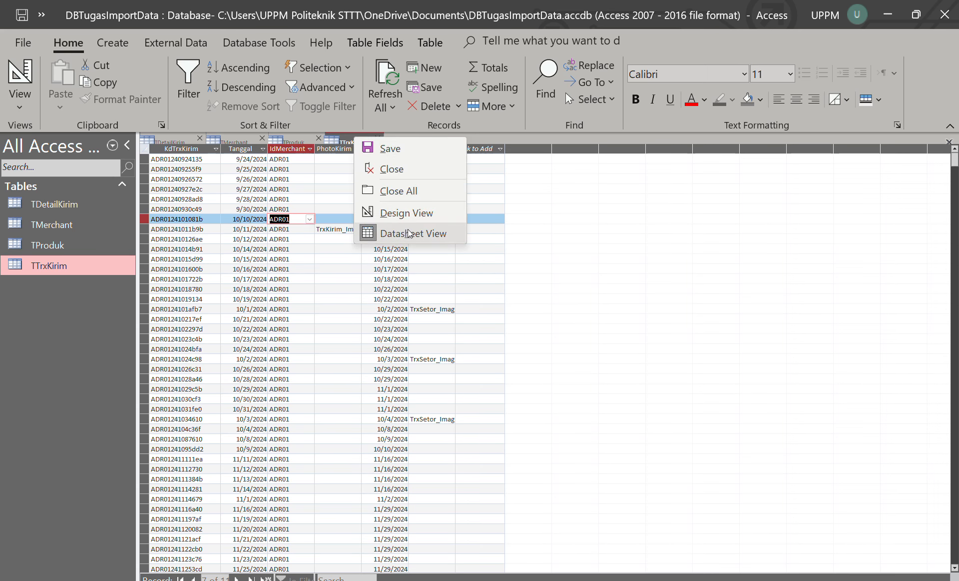
{"action": "left_click", "coordinate": [410, 214]}
{"action": "left_click", "coordinate": [199, 178]}
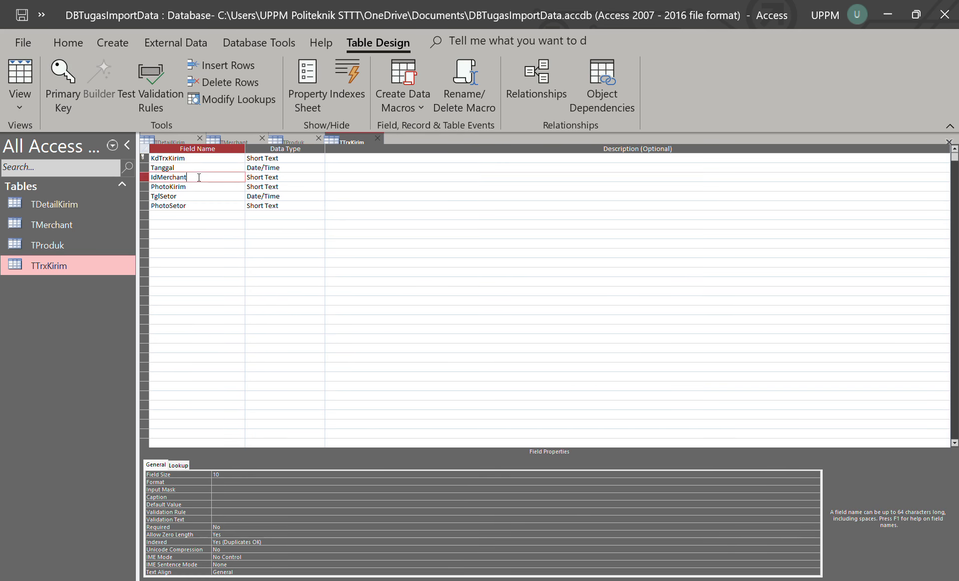
{"action": "left_click", "coordinate": [179, 465]}
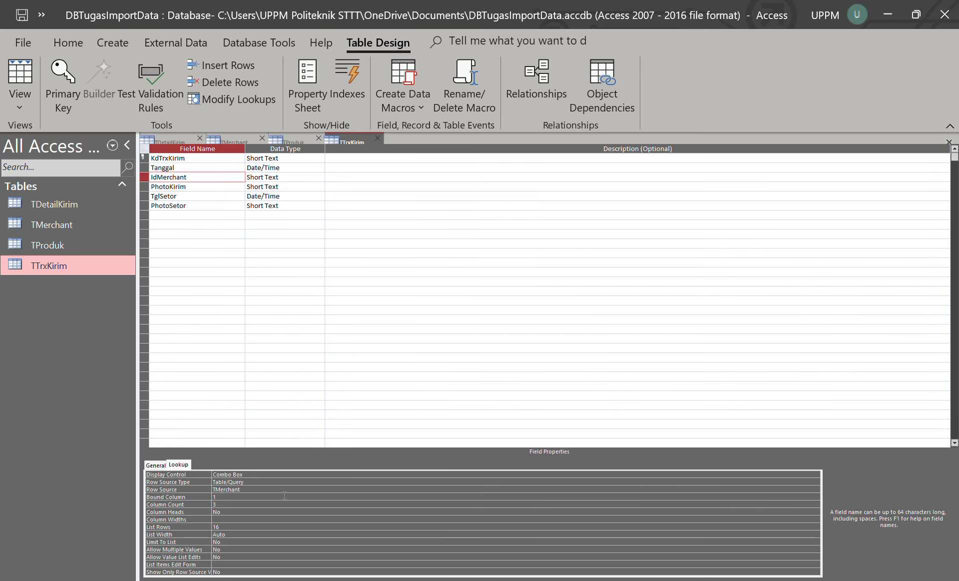
Save TTrxKirim's design and try the IdMerchant lookup list again in Datasheet View
{"action": "right_click", "coordinate": [356, 138]}
{"action": "left_click", "coordinate": [372, 149]}
{"action": "right_click", "coordinate": [355, 140]}
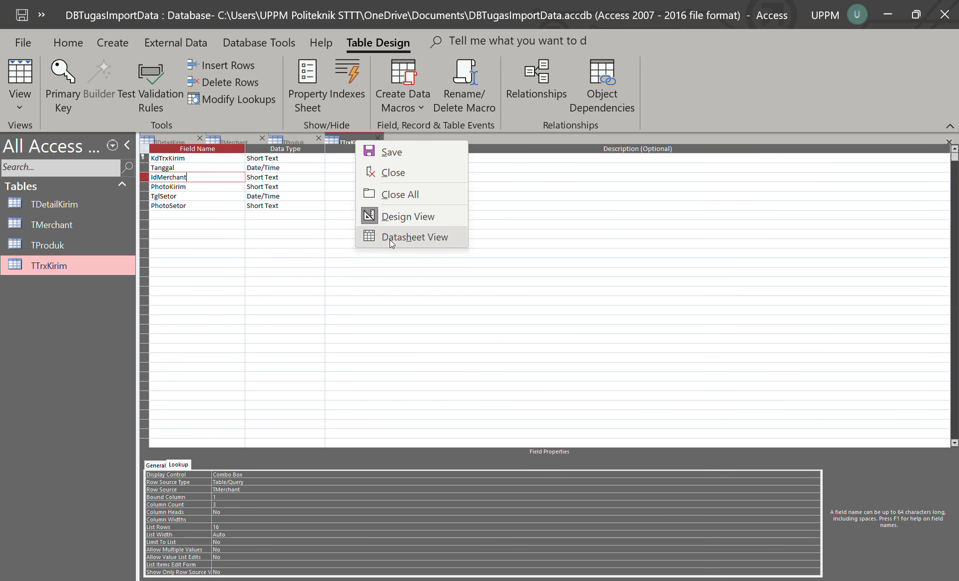
{"action": "left_click", "coordinate": [390, 239]}
{"action": "left_click", "coordinate": [310, 209]}
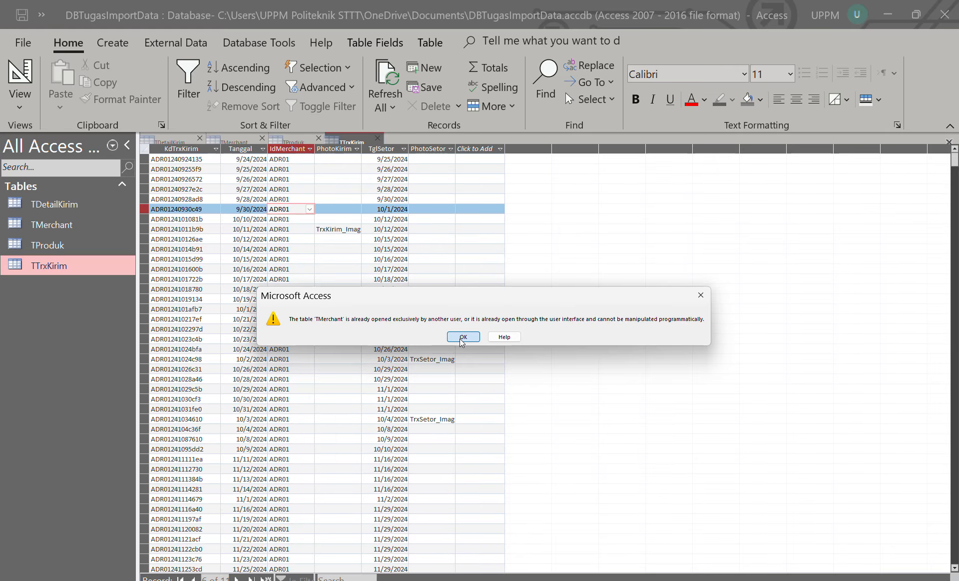
{"action": "left_click", "coordinate": [463, 338]}
Close the open TMerchant table, then save TTrxKirim and retry its IdMerchant lookup list
{"action": "left_click", "coordinate": [261, 138]}
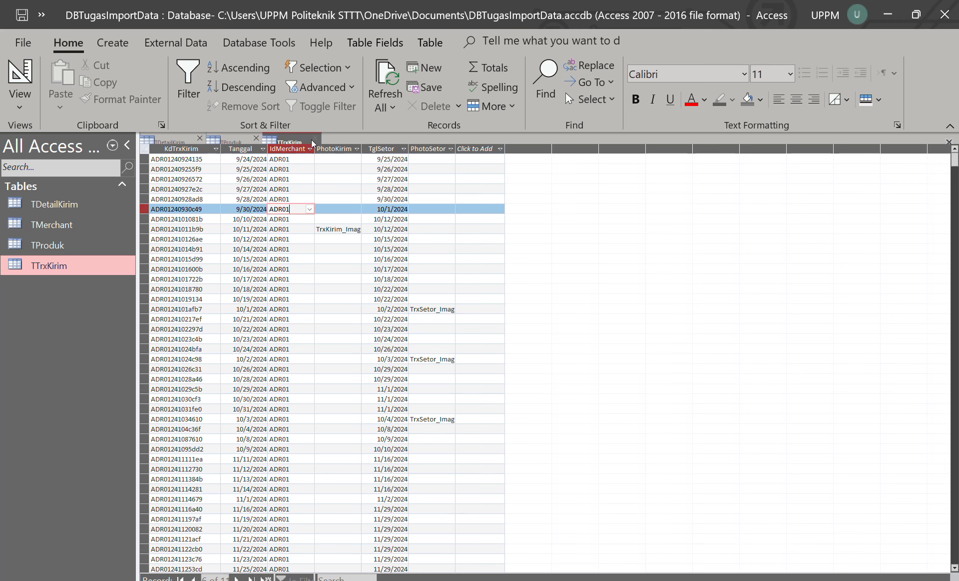
{"action": "right_click", "coordinate": [302, 138]}
{"action": "left_click", "coordinate": [326, 149]}
{"action": "left_click", "coordinate": [311, 210]}
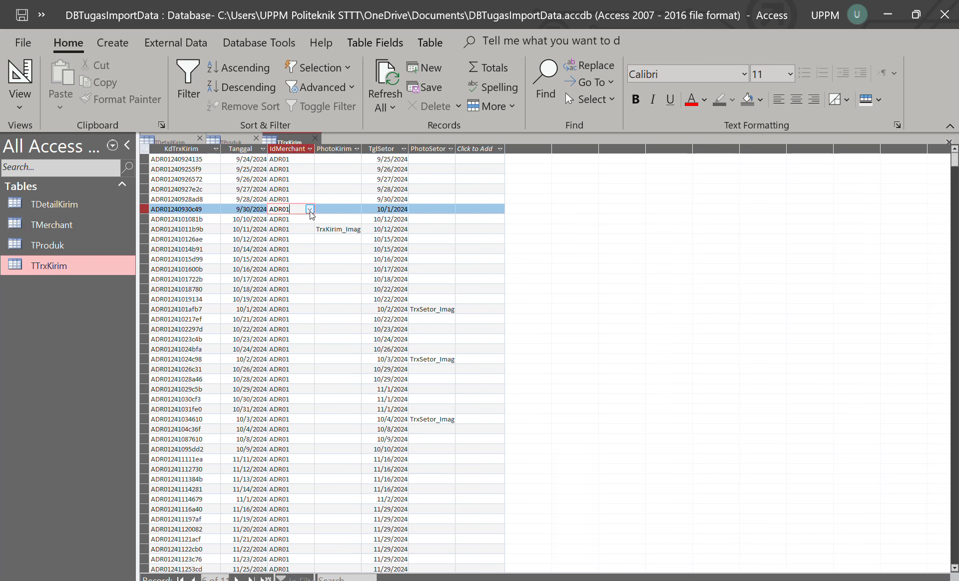
Close and reopen TTrxKirim and expand the IdMerchant lookup list in the 9/28/2024 record
{"action": "left_click", "coordinate": [314, 138]}
{"action": "double_click", "coordinate": [119, 261]}
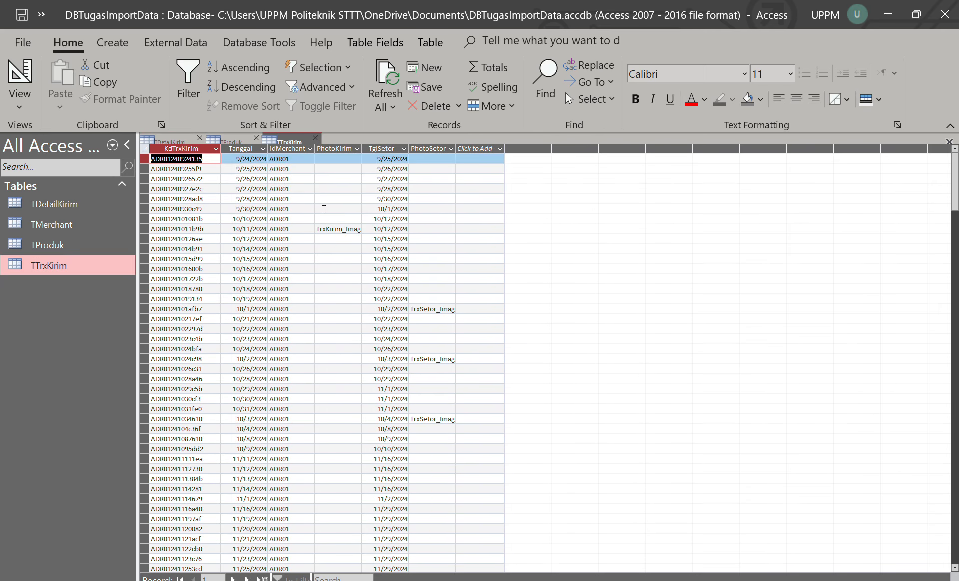
{"action": "left_click", "coordinate": [312, 198]}
{"action": "left_click", "coordinate": [310, 198]}
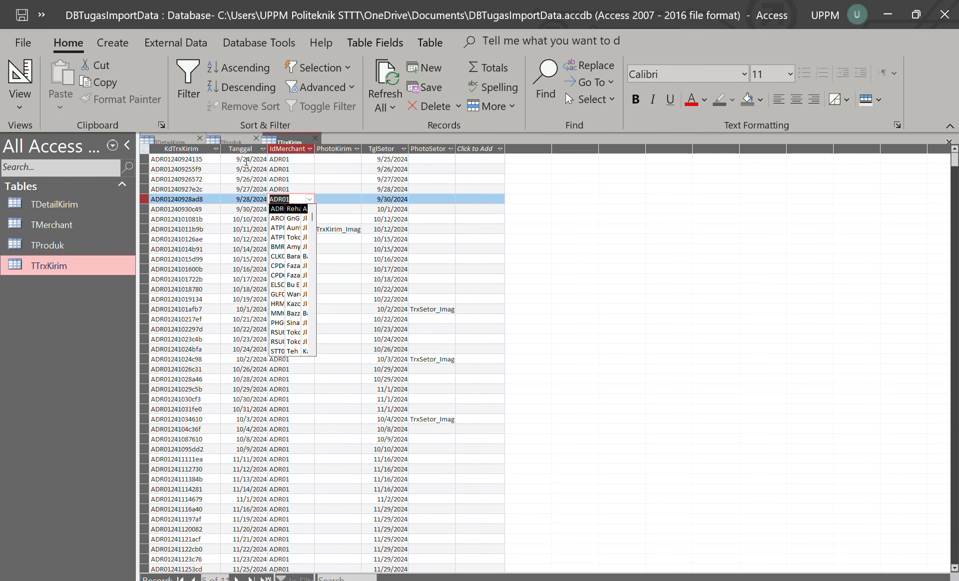
Close the TDetailKirim and TProduk tables, saving TDetailKirim's layout changes
{"action": "left_click", "coordinate": [200, 139]}
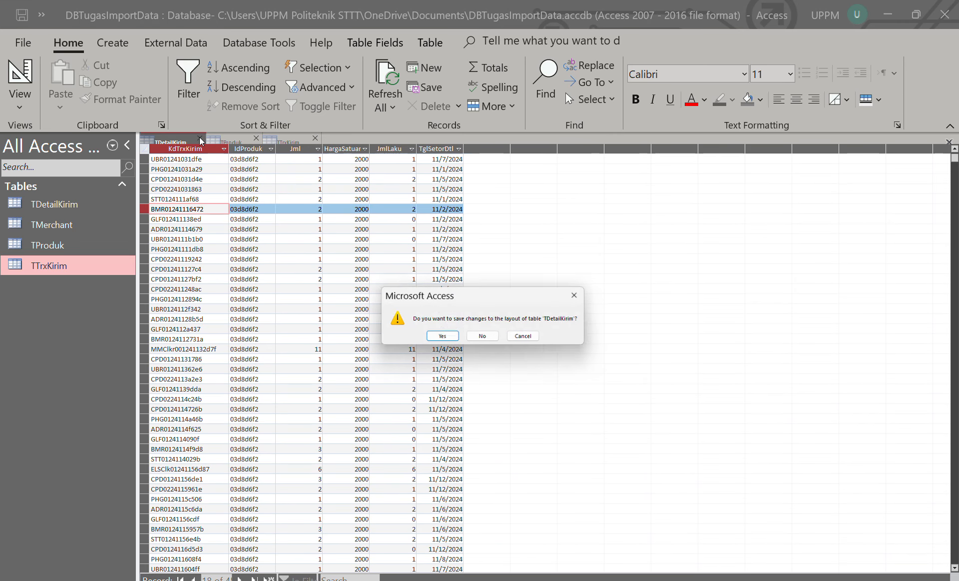
{"action": "left_click", "coordinate": [442, 335]}
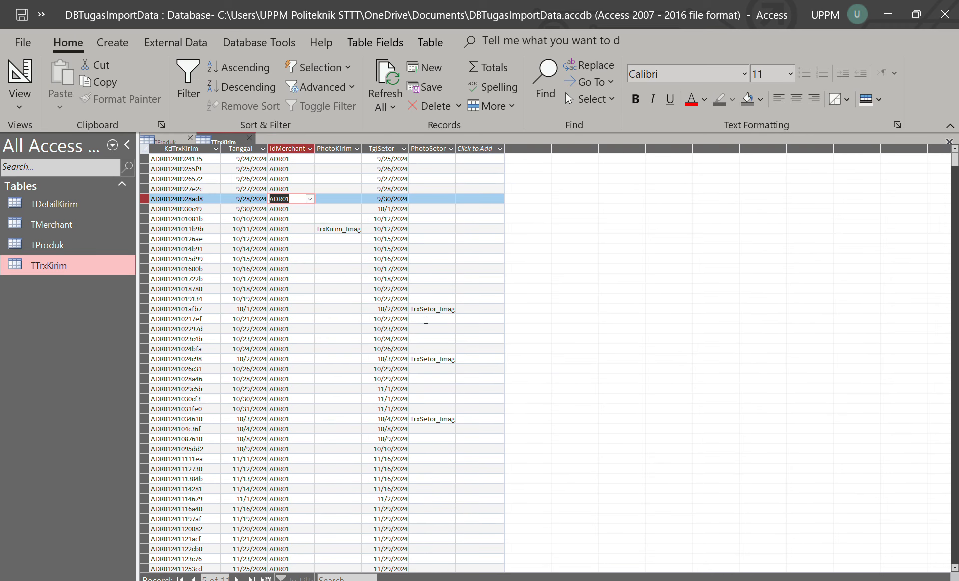
{"action": "left_click", "coordinate": [190, 137]}
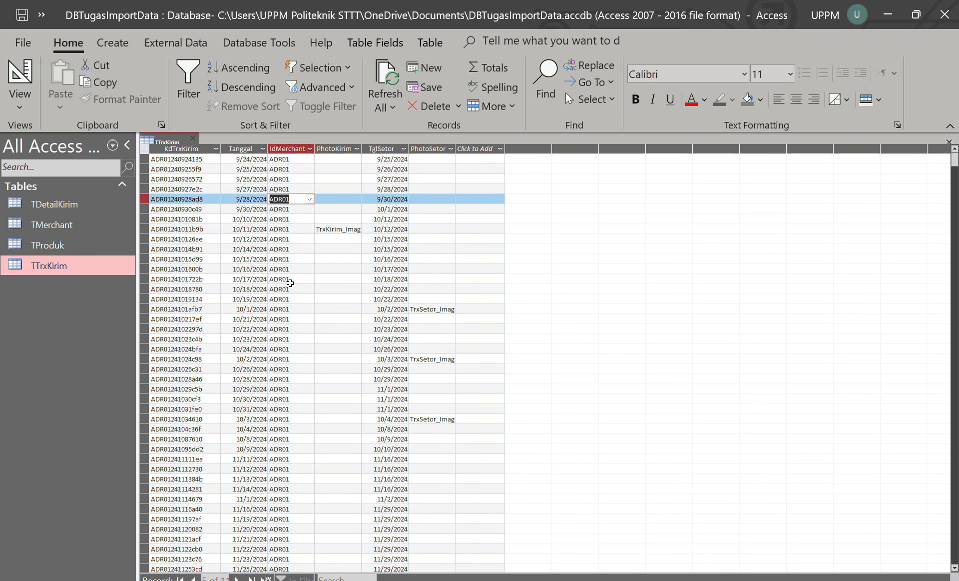
Return TTrxKirim to Design View and set Column Heads to Yes in IdMerchant's lookup properties
{"action": "left_click", "coordinate": [309, 199]}
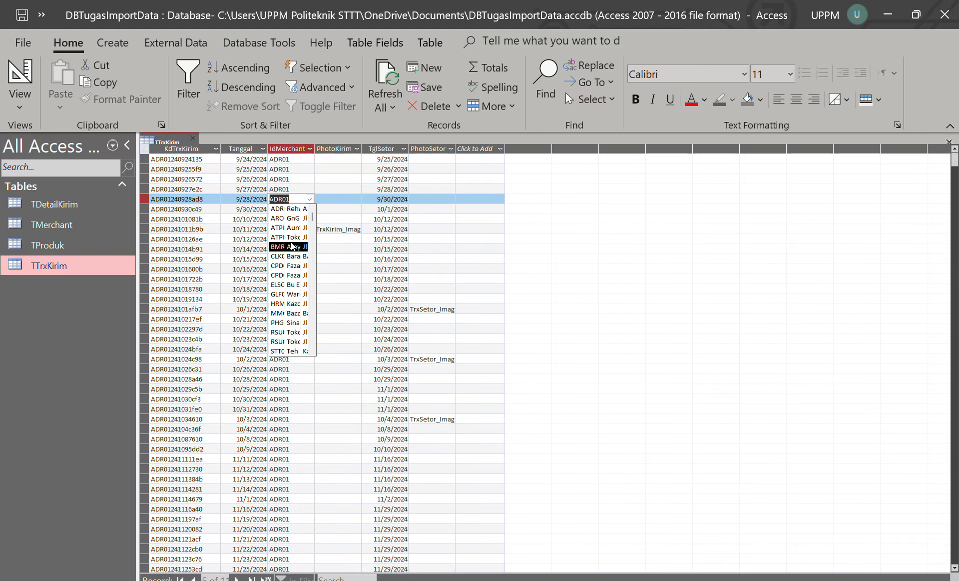
{"action": "right_click", "coordinate": [65, 265]}
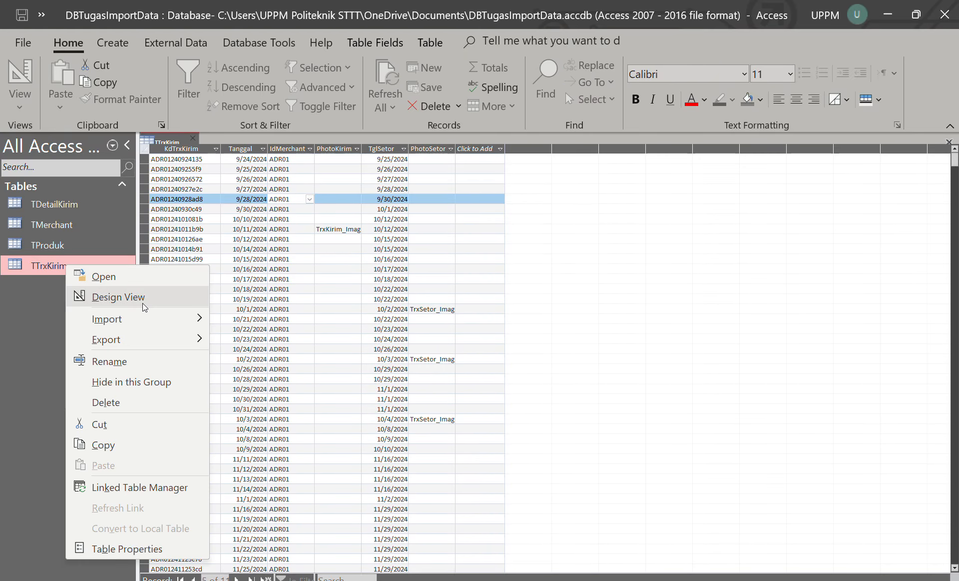
{"action": "left_click", "coordinate": [142, 300]}
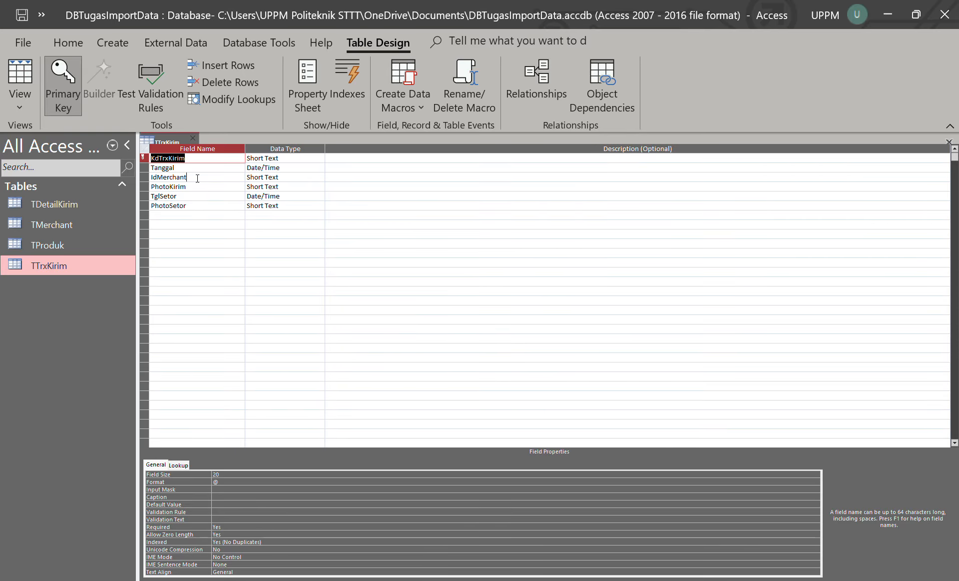
{"action": "left_click", "coordinate": [198, 181]}
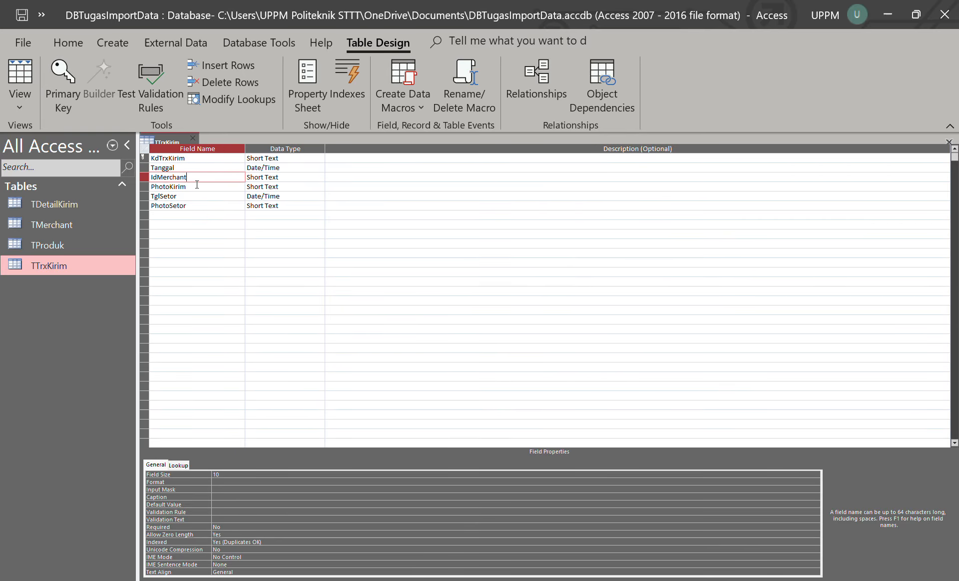
{"action": "left_click", "coordinate": [179, 465]}
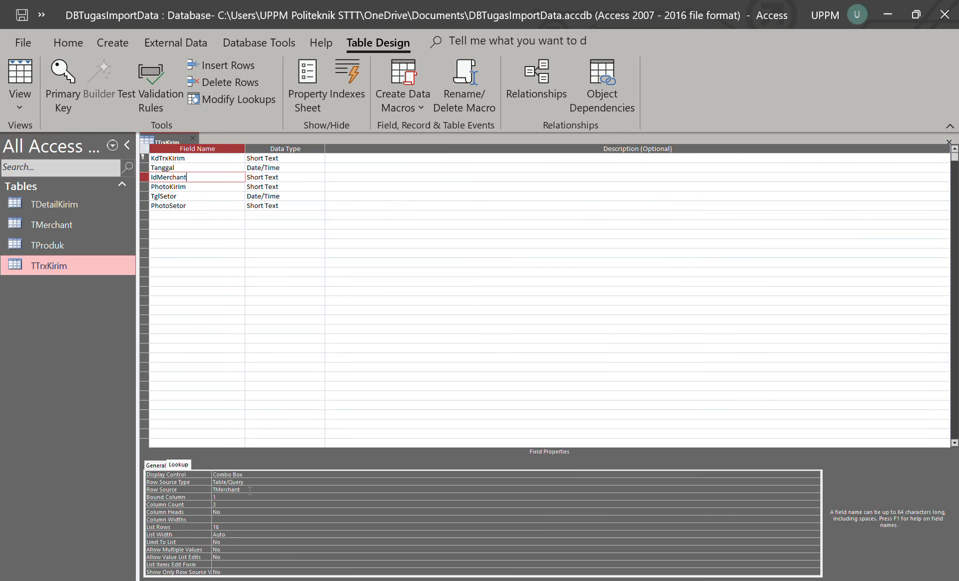
{"action": "left_click", "coordinate": [225, 518]}
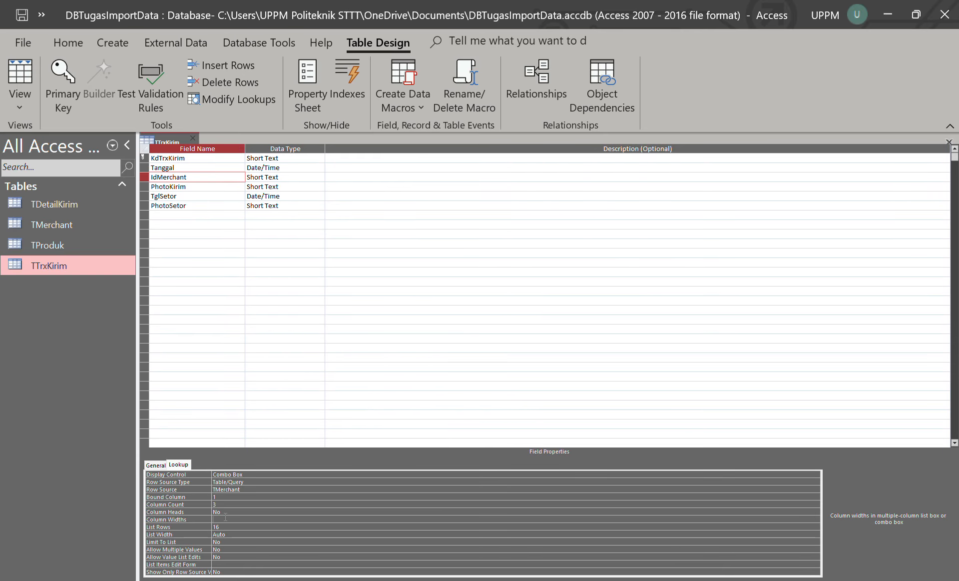
{"action": "left_click", "coordinate": [224, 512]}
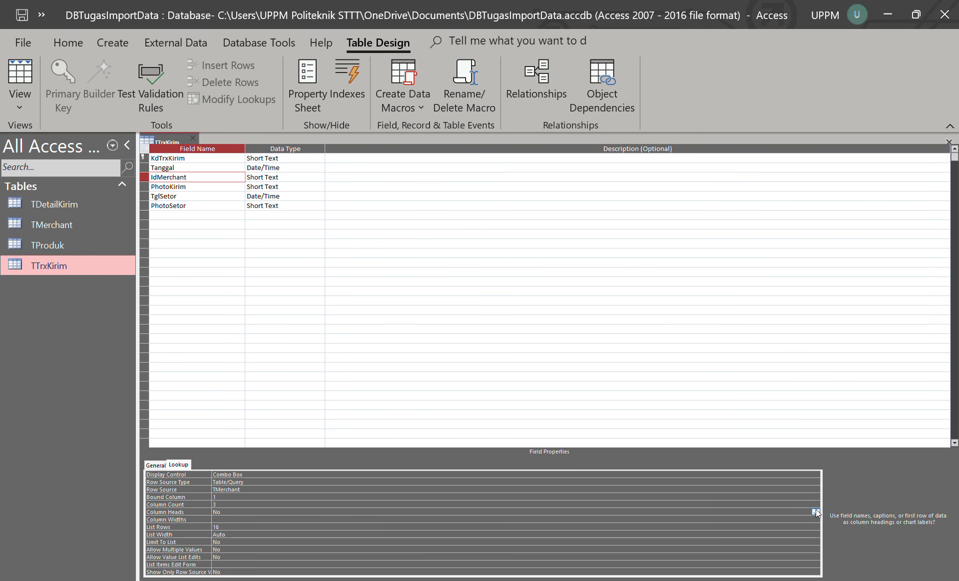
{"action": "left_click", "coordinate": [815, 512]}
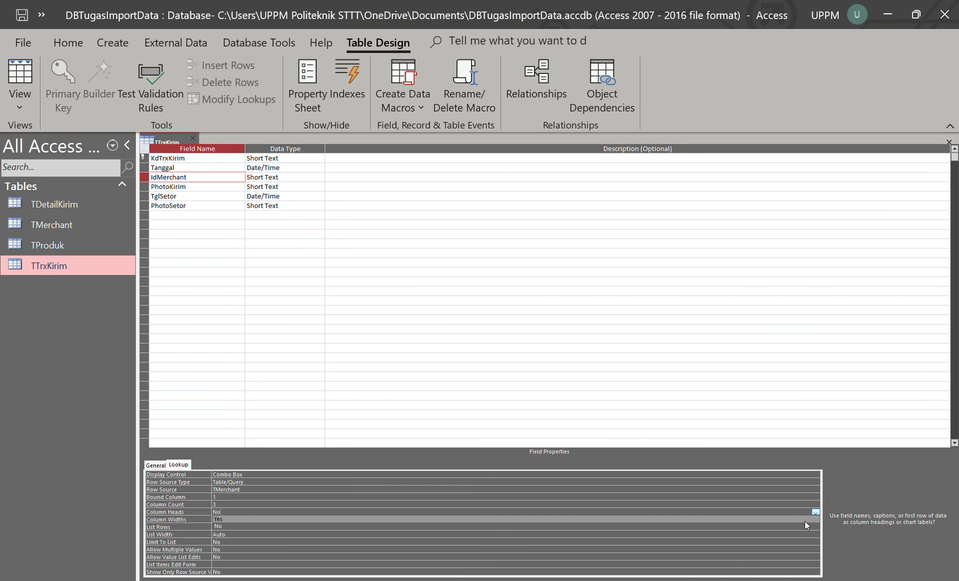
{"action": "left_click", "coordinate": [805, 521]}
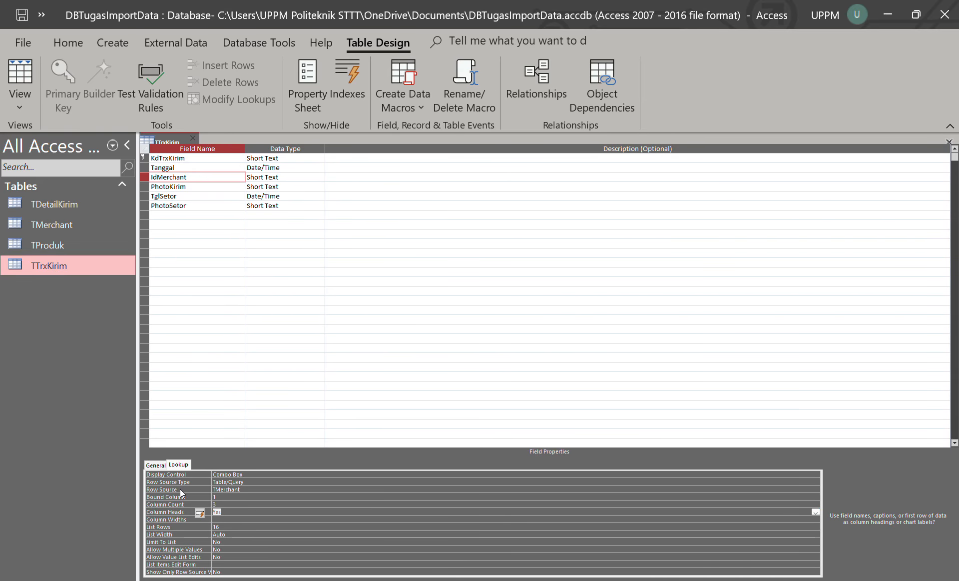
Set the IdMerchant lookup's column widths to 2cm;2cm;3cm and its list rows to 10
{"action": "left_click", "coordinate": [221, 519]}
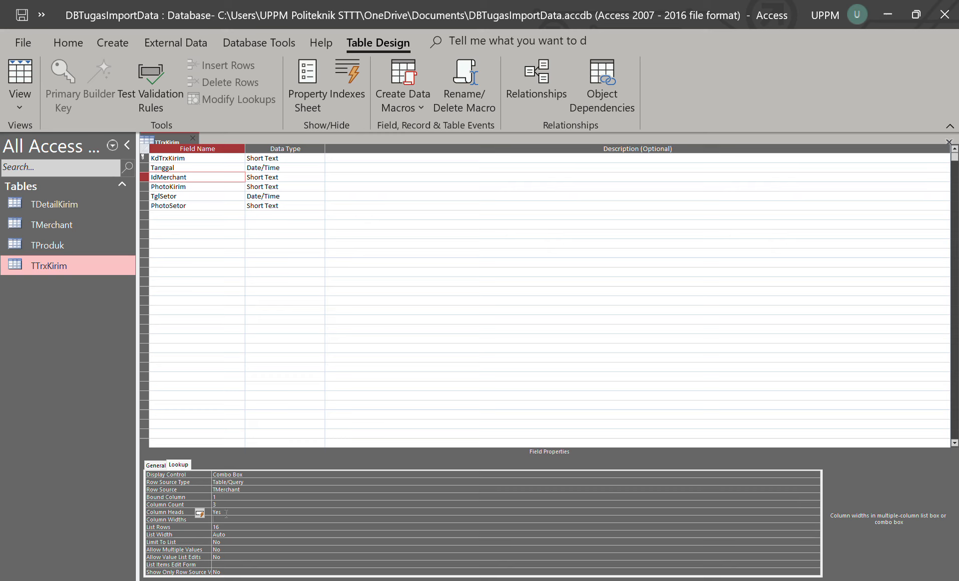
{"action": "left_click", "coordinate": [226, 513]}
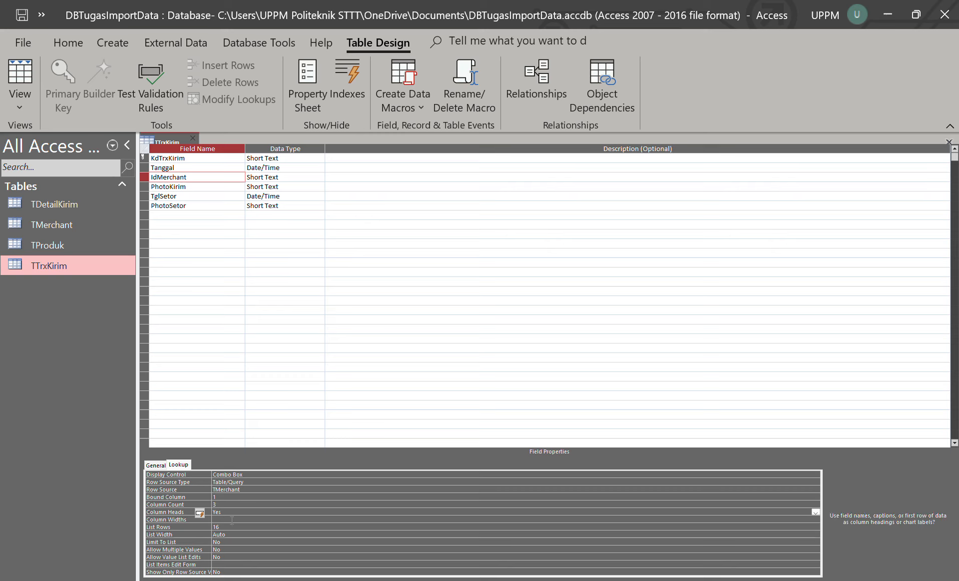
{"action": "left_click", "coordinate": [232, 520]}
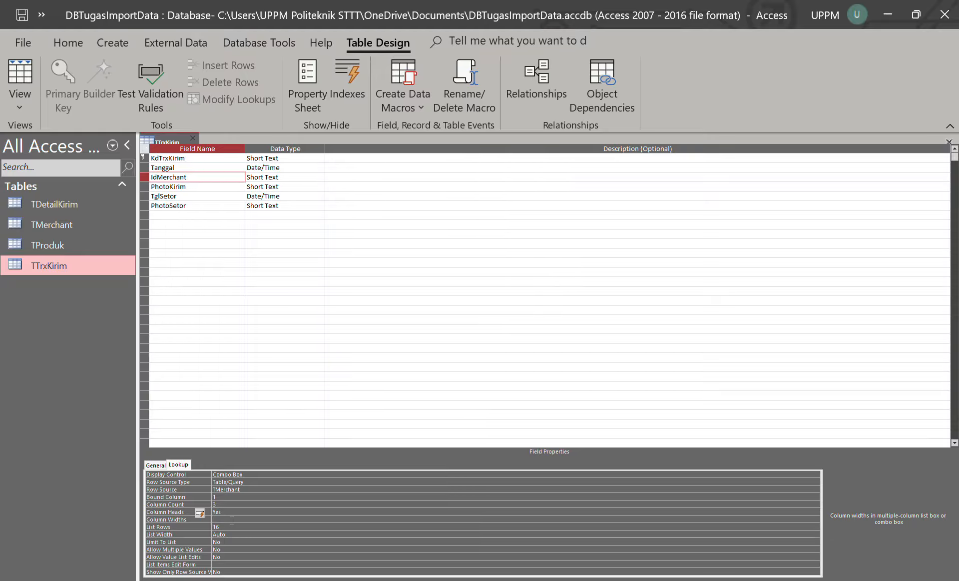
{"action": "type", "text": "2cm"}
{"action": "type", "text": ";2cm;3cm"}
{"action": "left_click", "coordinate": [230, 528]}
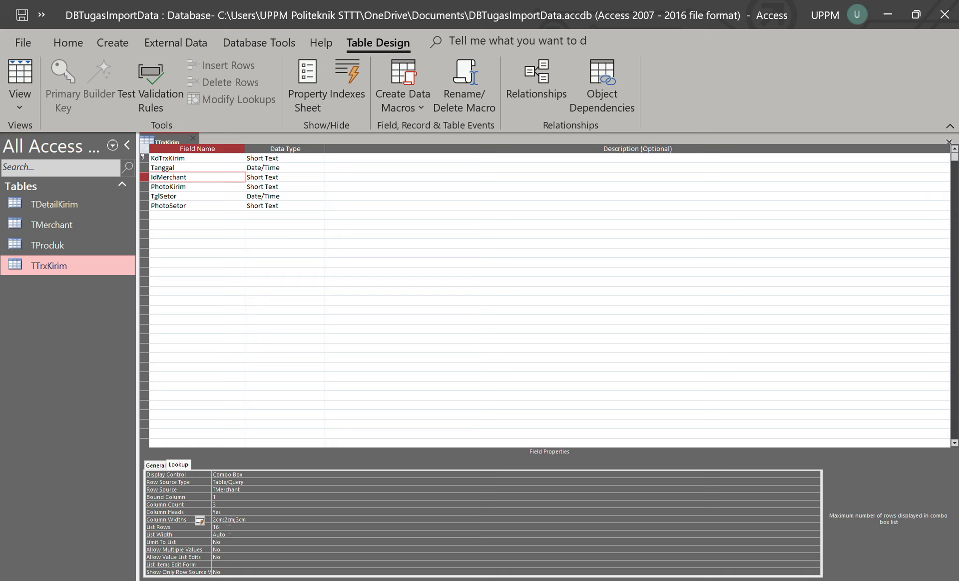
{"action": "double_click", "coordinate": [215, 527]}
{"action": "type", "text": "10"}
{"action": "left_click", "coordinate": [246, 533]}
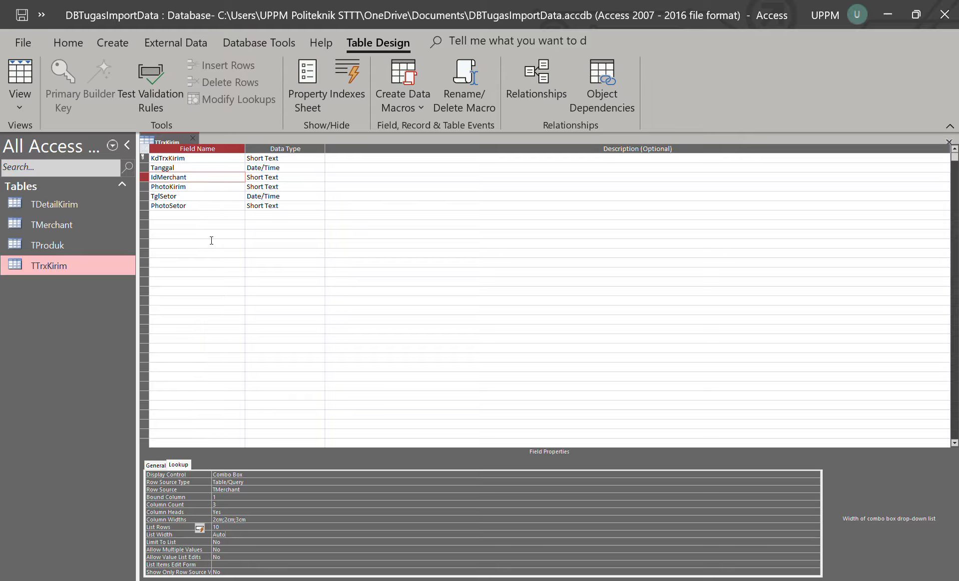
Save TTrxKirim's design and expand the IdMerchant lookup list of the 9/30/2024 record in Datasheet View
{"action": "right_click", "coordinate": [182, 138]}
{"action": "left_click", "coordinate": [212, 149]}
{"action": "right_click", "coordinate": [178, 142]}
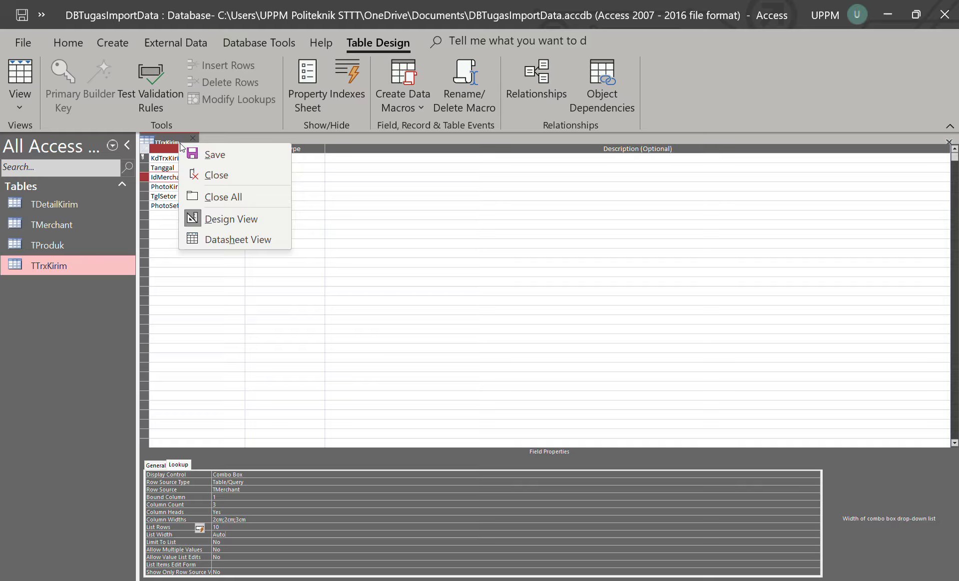
{"action": "left_click", "coordinate": [231, 241]}
{"action": "left_click", "coordinate": [300, 209]}
{"action": "left_click", "coordinate": [310, 208]}
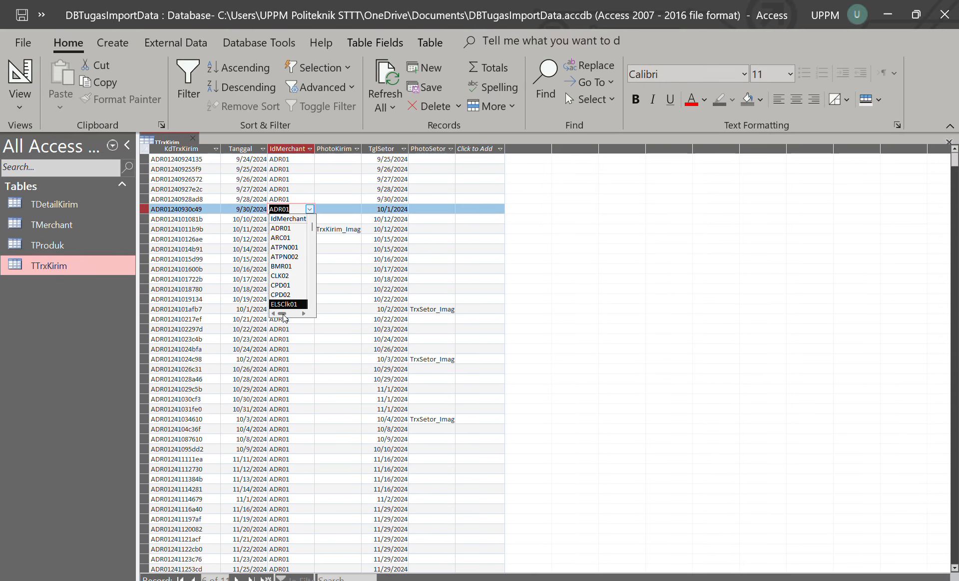
Widen the IdMerchant column to roughly three times its width and expand the 9/30/2024 record's lookup list again
{"action": "mouse_move", "coordinate": [283, 315]}
{"action": "left_mouse_down"}
{"action": "mouse_move", "coordinate": [303, 314]}
{"action": "mouse_move", "coordinate": [265, 313]}
{"action": "left_mouse_up"}
{"action": "mouse_move", "coordinate": [283, 313]}
{"action": "left_mouse_down"}
{"action": "mouse_move", "coordinate": [295, 317]}
{"action": "mouse_move", "coordinate": [284, 312]}
{"action": "left_mouse_up"}
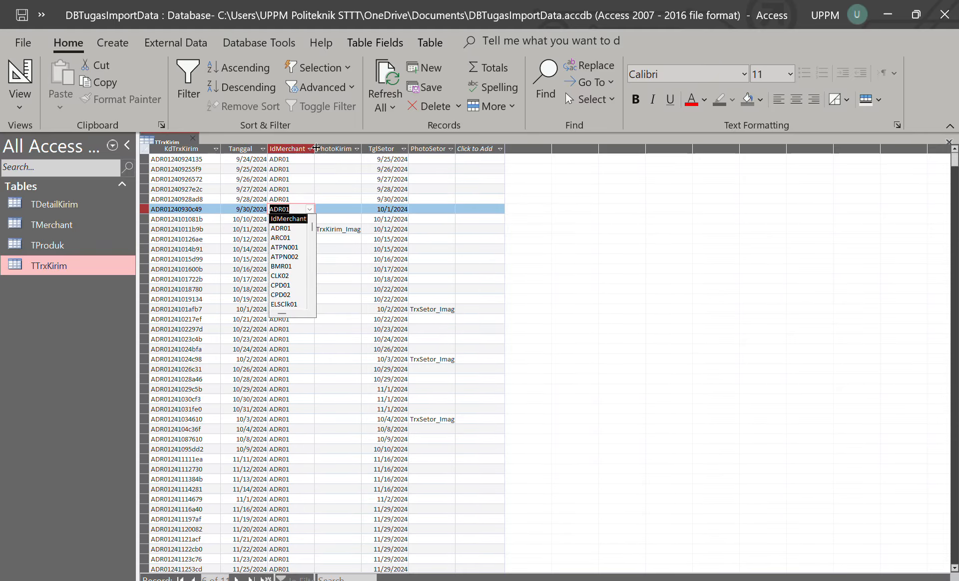
{"action": "left_click_drag", "start_coordinate": [316, 148], "coordinate": [418, 149]}
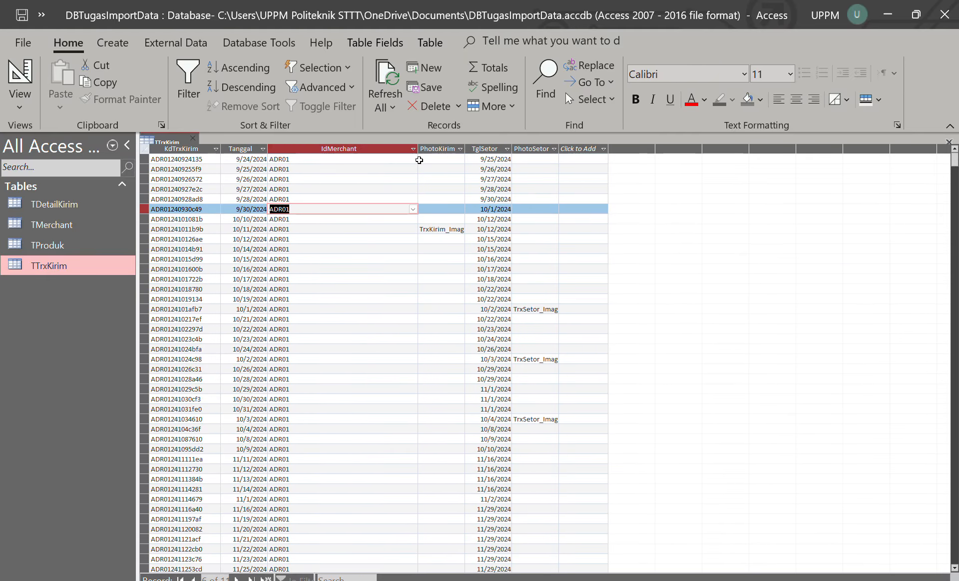
{"action": "left_click", "coordinate": [412, 209]}
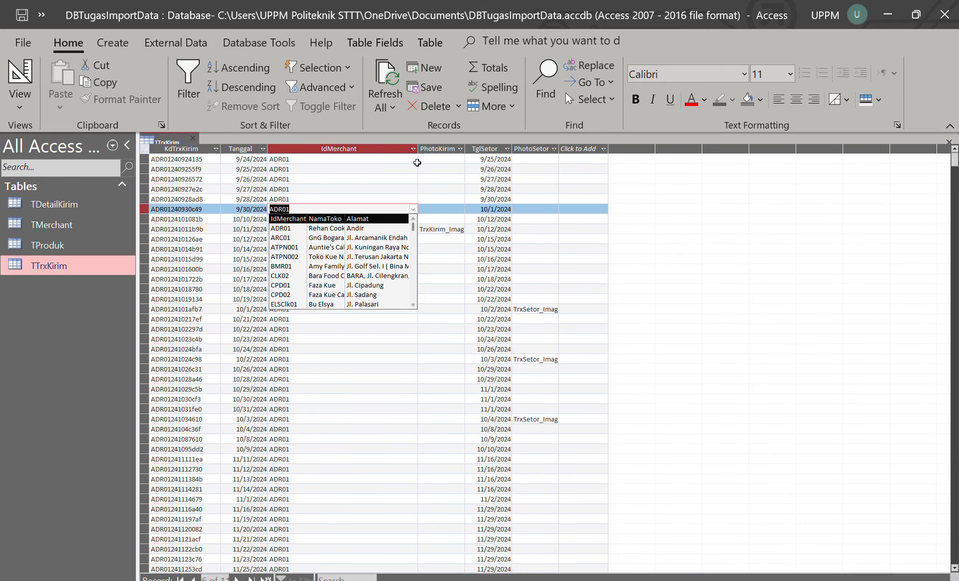
Back in Design View, set the IdMerchant lookup's column widths to 2cm;3cm;4cm and its list width to 9cm
{"action": "right_click", "coordinate": [169, 144]}
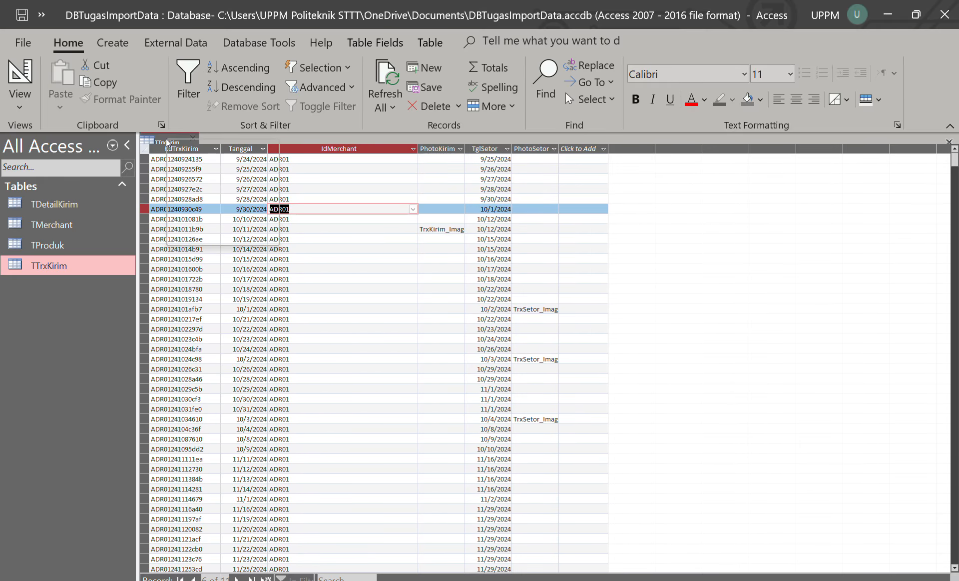
{"action": "left_click", "coordinate": [215, 215]}
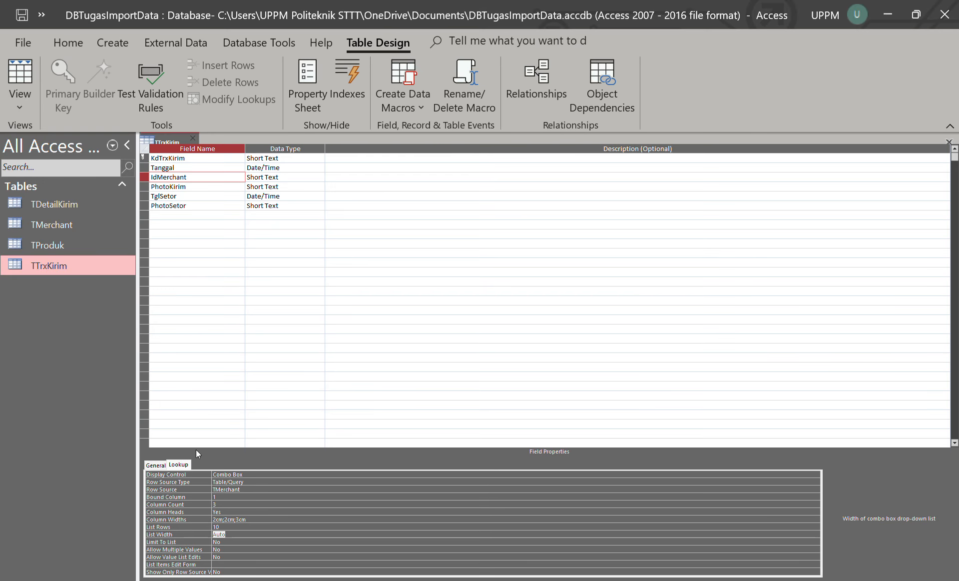
{"action": "left_click", "coordinate": [235, 537]}
{"action": "left_click", "coordinate": [226, 519]}
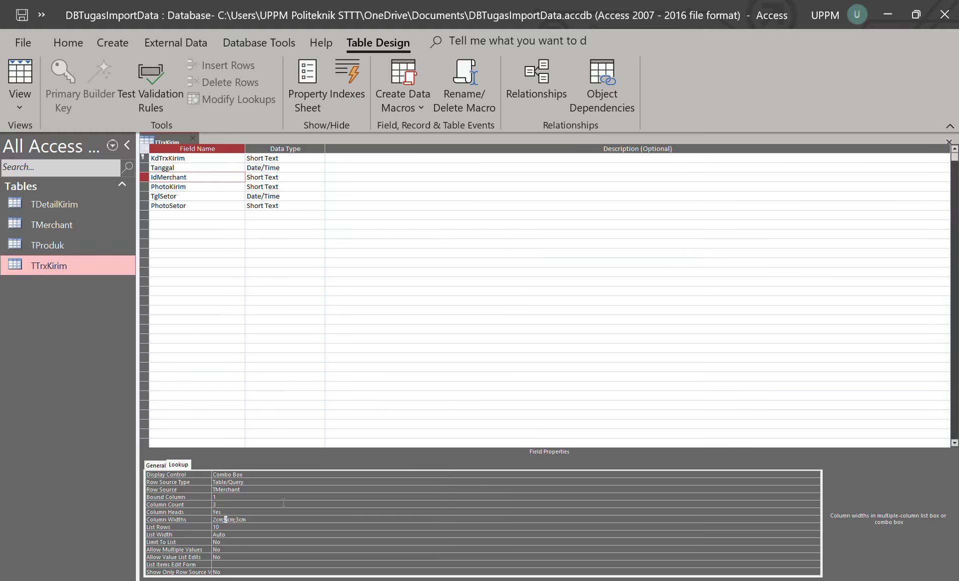
{"action": "type", "text": "3cm"}
{"action": "left_click_drag", "start_coordinate": [241, 519], "coordinate": [237, 520]}
{"action": "left_click_drag", "start_coordinate": [239, 535], "coordinate": [212, 534]}
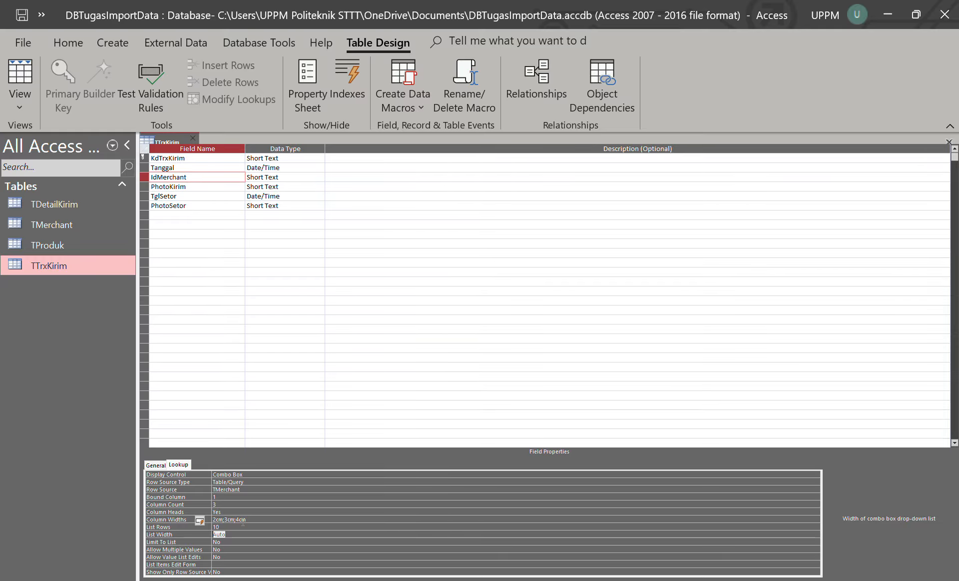
{"action": "type", "text": "9cm"}
{"action": "left_click", "coordinate": [243, 510]}
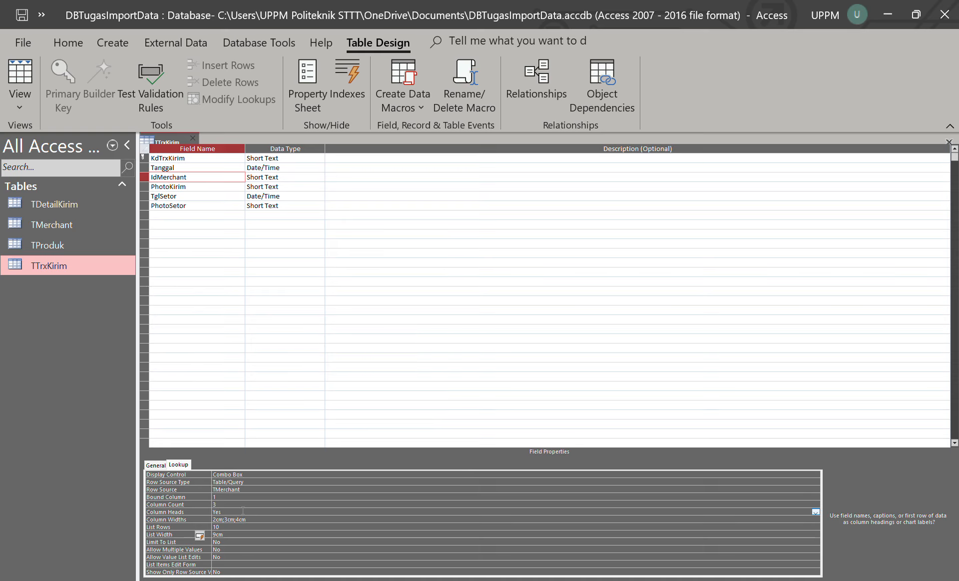
Save the revised TTrxKirim design and check the IdMerchant lookup list of the 10/11/2024 record in Datasheet View
{"action": "right_click", "coordinate": [181, 135]}
{"action": "left_click", "coordinate": [235, 147]}
{"action": "right_click", "coordinate": [174, 139]}
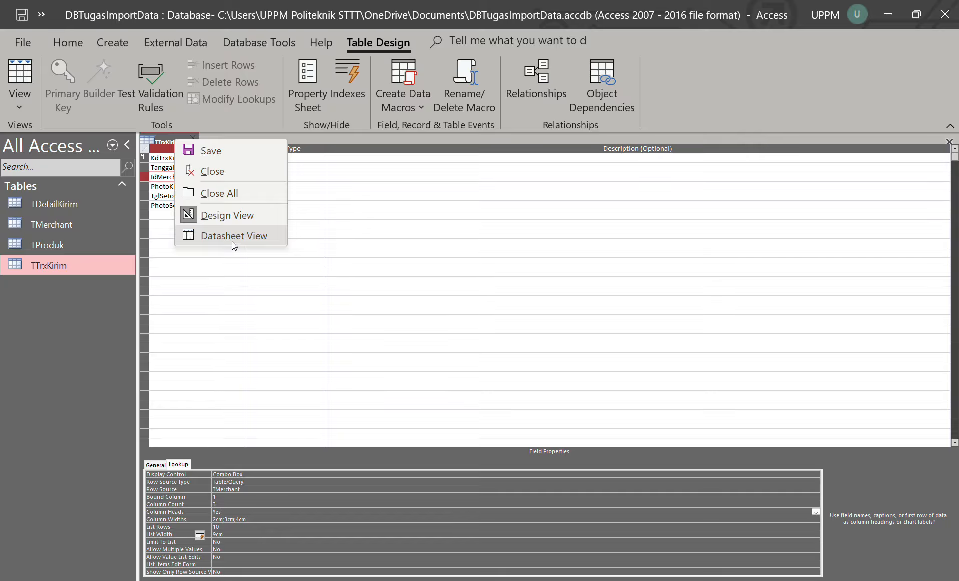
{"action": "left_click", "coordinate": [235, 235]}
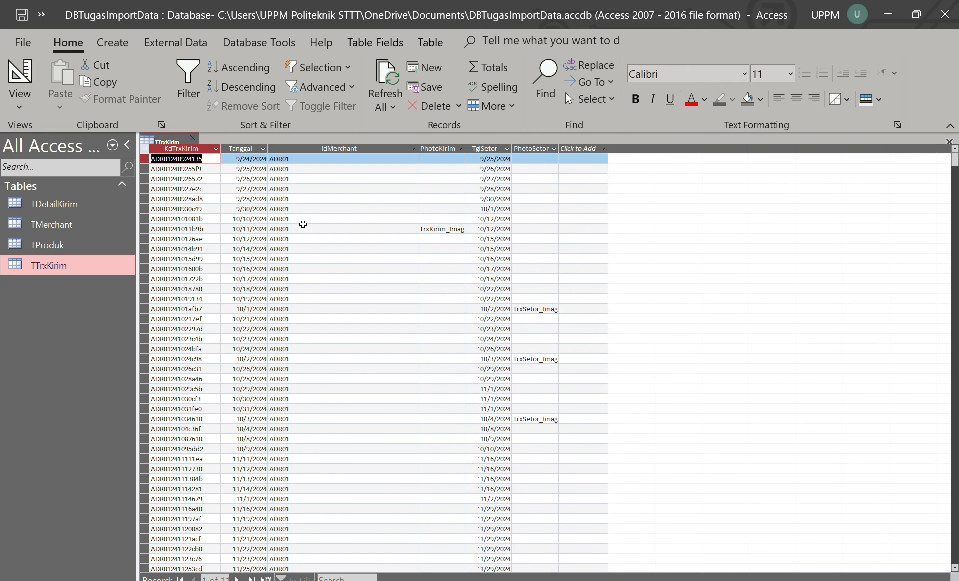
{"action": "left_click", "coordinate": [412, 228]}
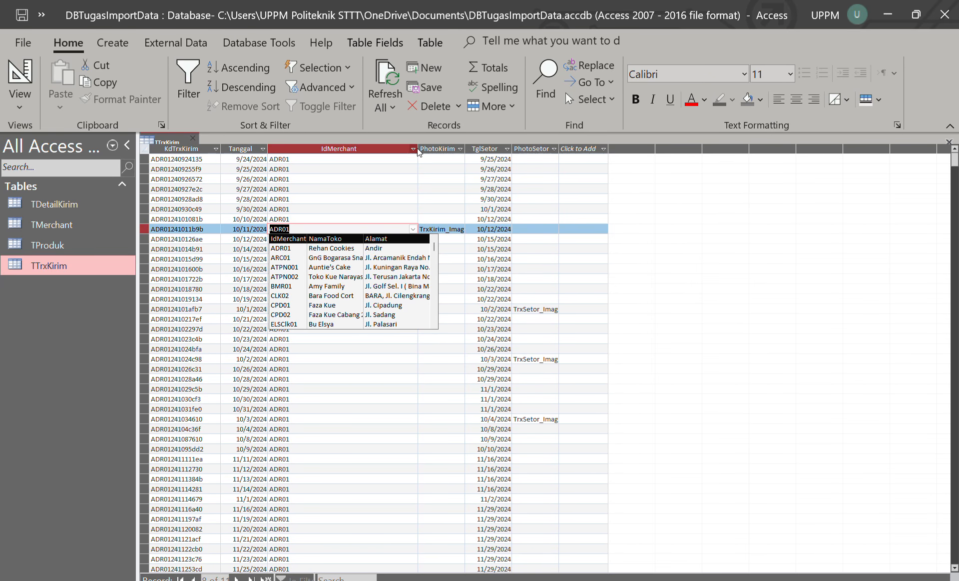
Narrow the IdMerchant column to about the width of its codes and recheck the 10/11/2024 record's lookup list
{"action": "left_click_drag", "start_coordinate": [418, 156], "coordinate": [297, 158]}
{"action": "left_click", "coordinate": [293, 230]}
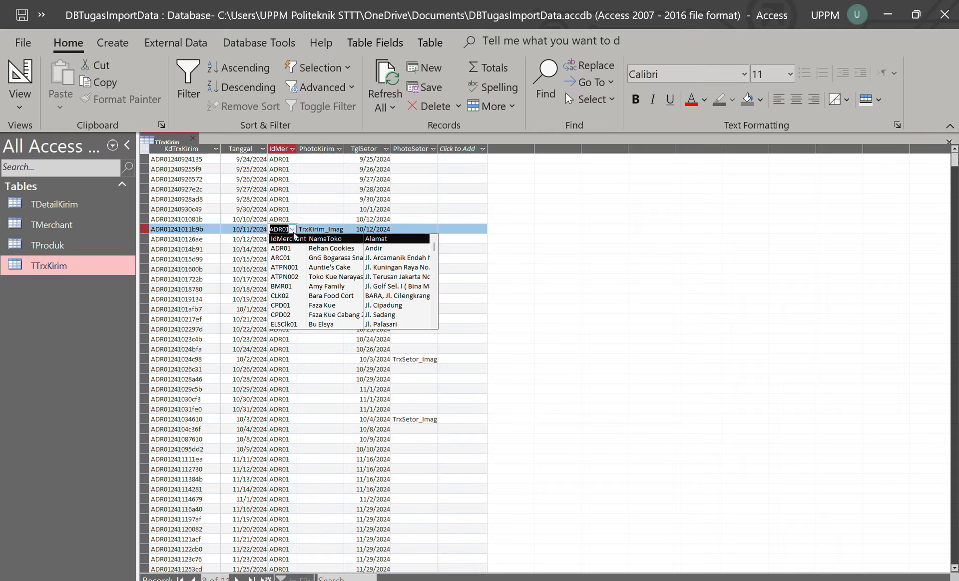
{"action": "left_click", "coordinate": [291, 230]}
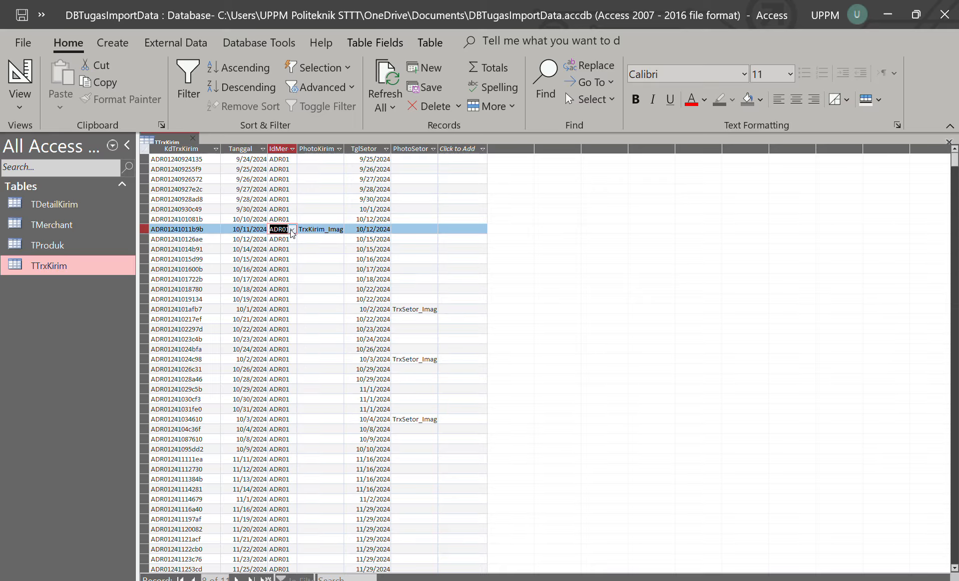
{"action": "left_click", "coordinate": [275, 189]}
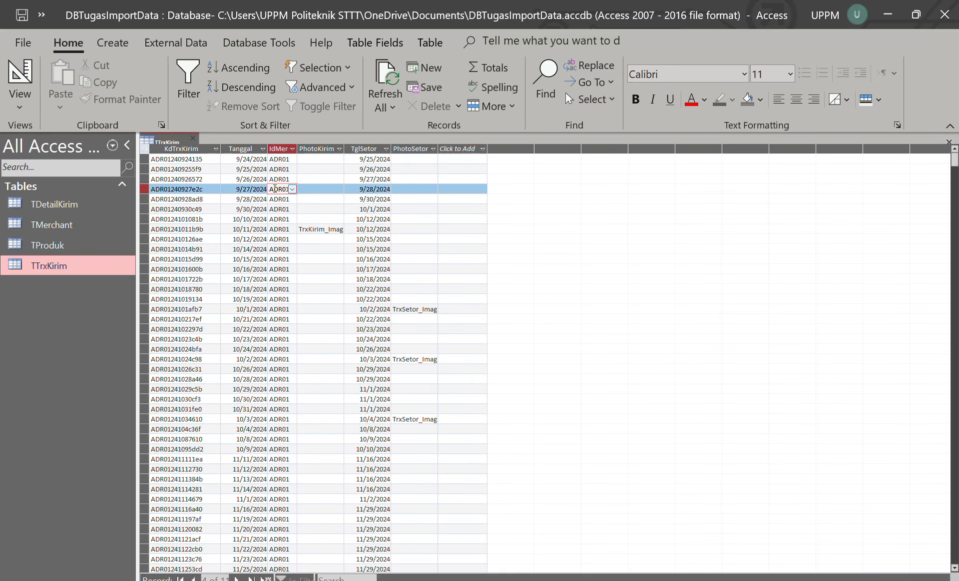
Create a one-to-many relationship from TMerchant's IdMerchant to TTrxKirim's IdMerchant in the relationships diagram, without enforcing referential integrity
{"action": "left_click", "coordinate": [248, 45]}
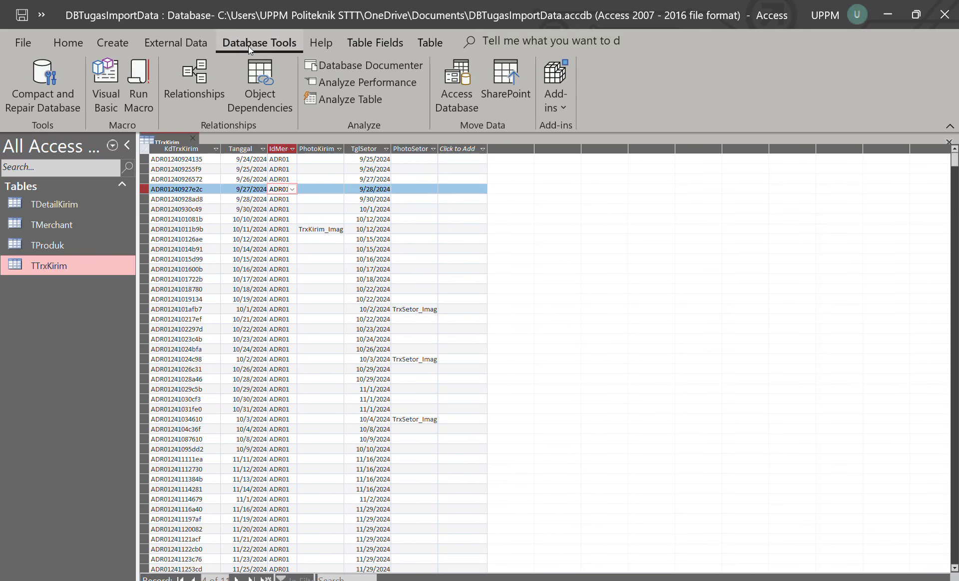
{"action": "left_click", "coordinate": [195, 83]}
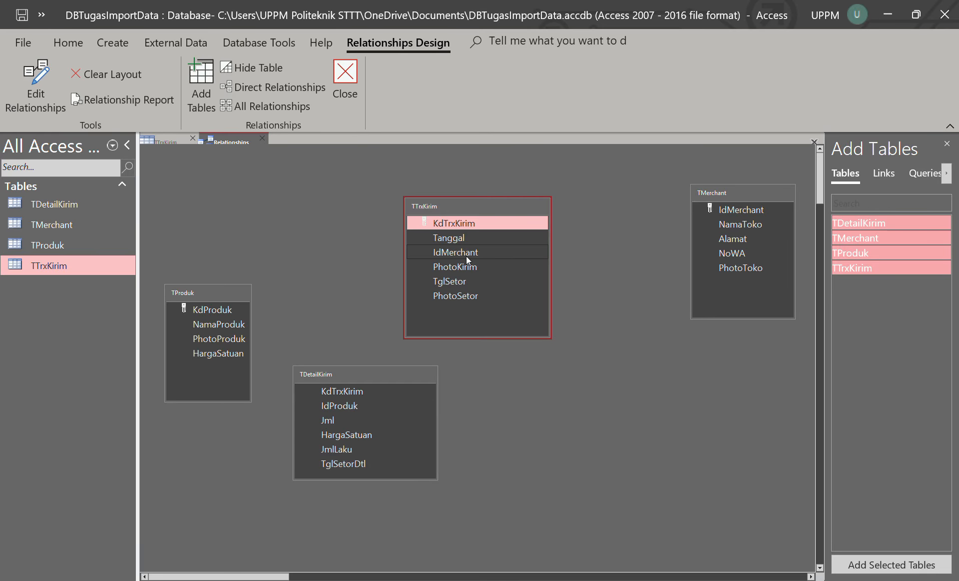
{"action": "left_click_drag", "start_coordinate": [466, 256], "coordinate": [735, 211]}
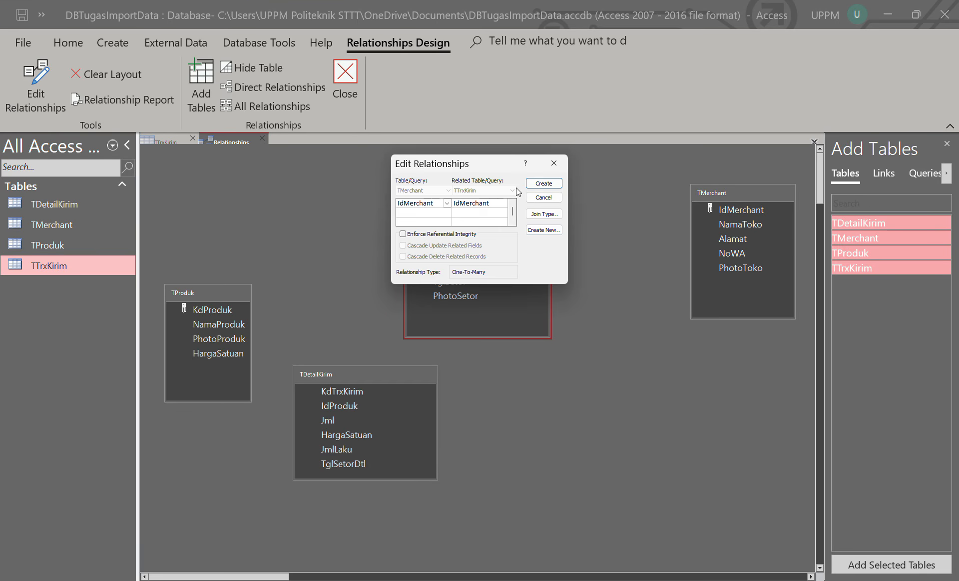
{"action": "left_click", "coordinate": [548, 186]}
{"action": "left_click_drag", "start_coordinate": [754, 210], "coordinate": [471, 257]}
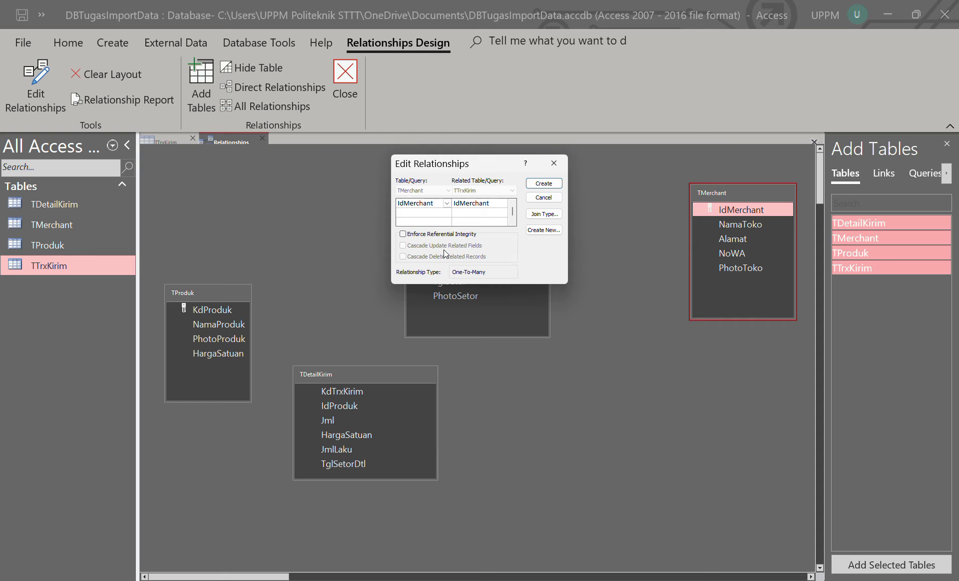
{"action": "left_click", "coordinate": [543, 184]}
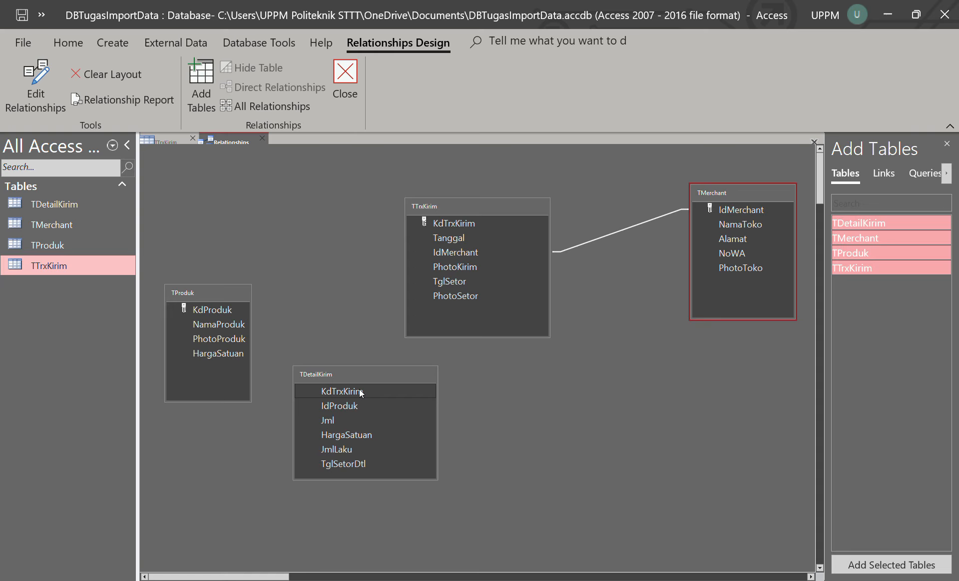
Open the TDetailKirim table in Design View and select its IdProduk field
{"action": "left_click_drag", "start_coordinate": [361, 392], "coordinate": [469, 221]}
{"action": "left_click", "coordinate": [85, 203]}
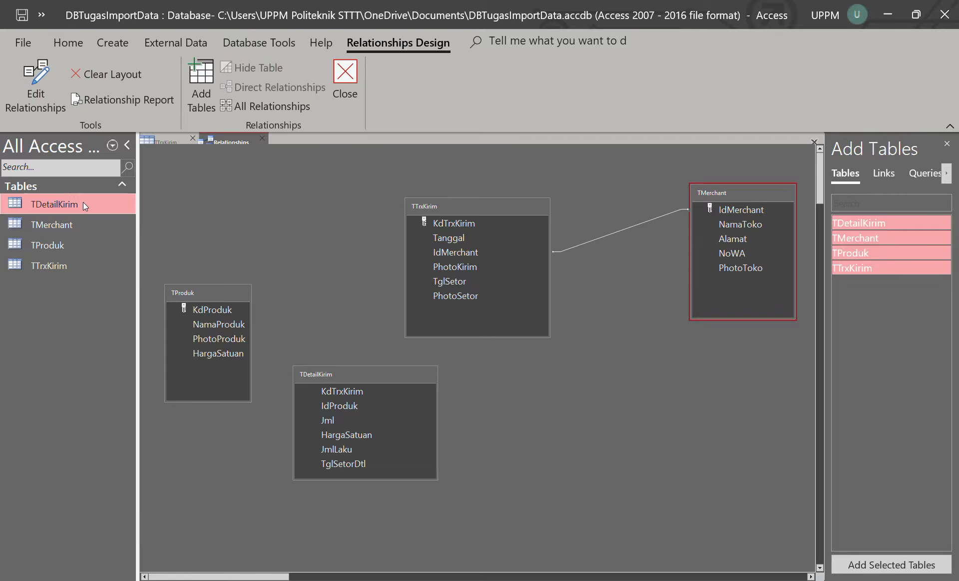
{"action": "right_click", "coordinate": [83, 202]}
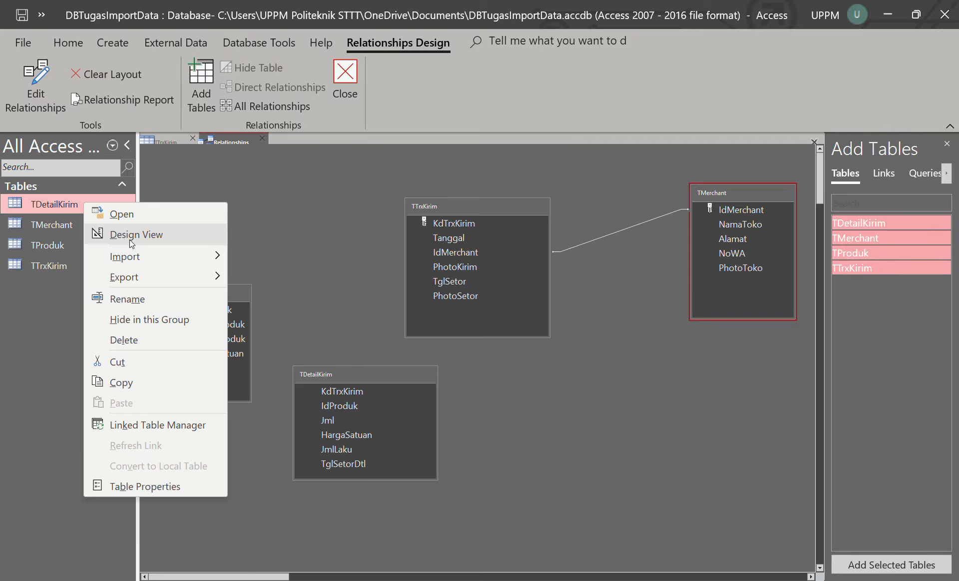
{"action": "left_click", "coordinate": [130, 235]}
{"action": "left_click", "coordinate": [191, 168]}
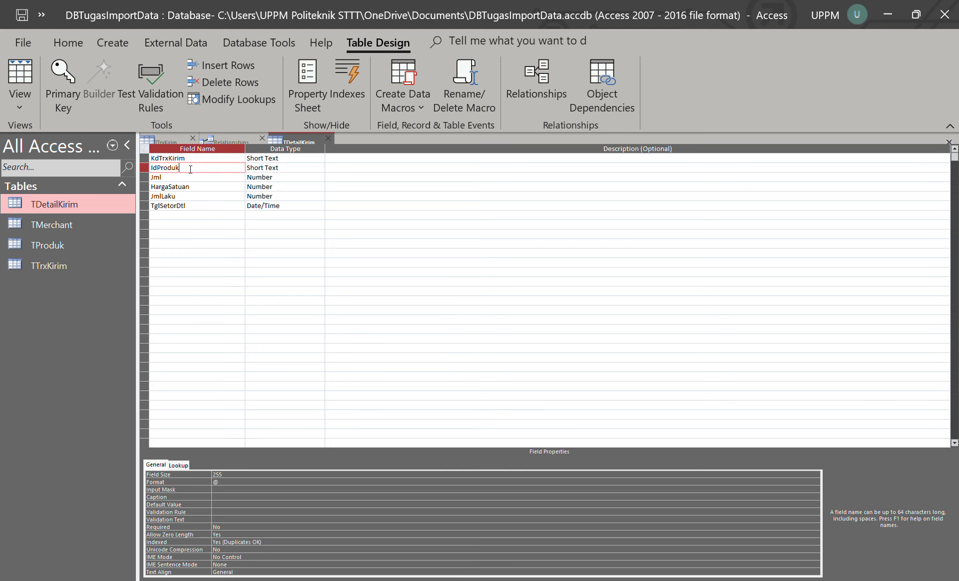
Open the TProduk table and switch it to Design View to check the KdProduk field's size
{"action": "left_click", "coordinate": [61, 248]}
{"action": "double_click", "coordinate": [62, 248]}
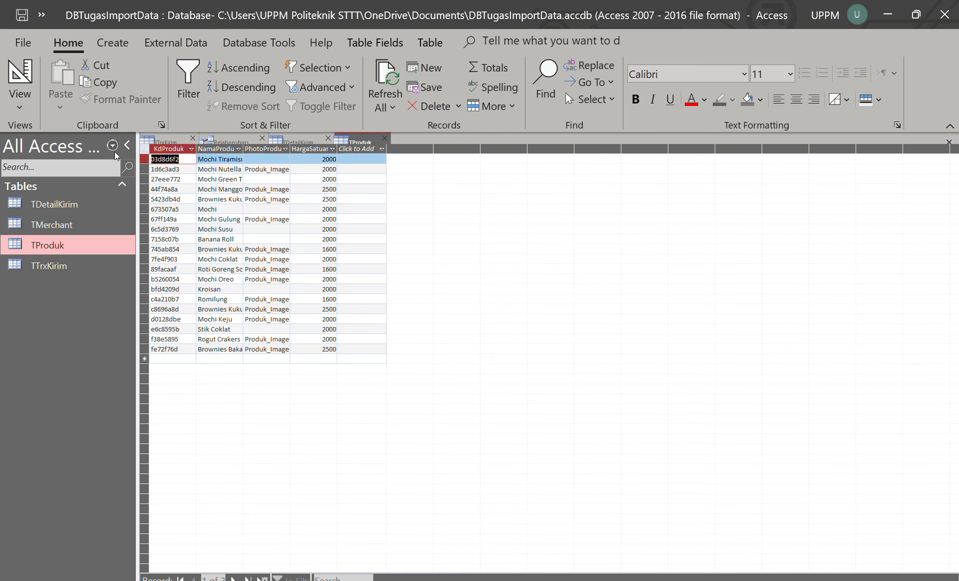
{"action": "right_click", "coordinate": [75, 244]}
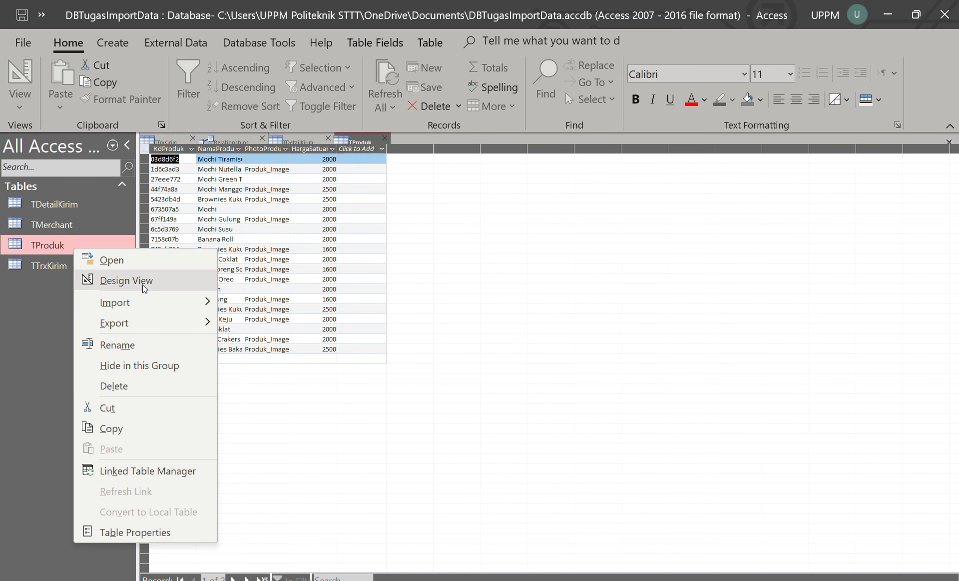
{"action": "left_click", "coordinate": [140, 278]}
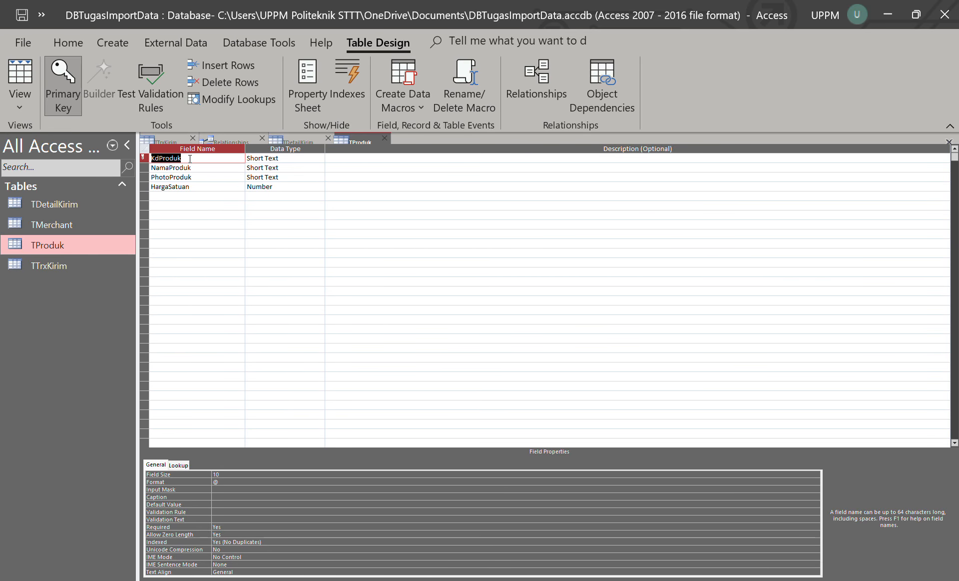
Set the field size of TDetailKirim's IdProduk to 10
{"action": "left_click", "coordinate": [305, 138]}
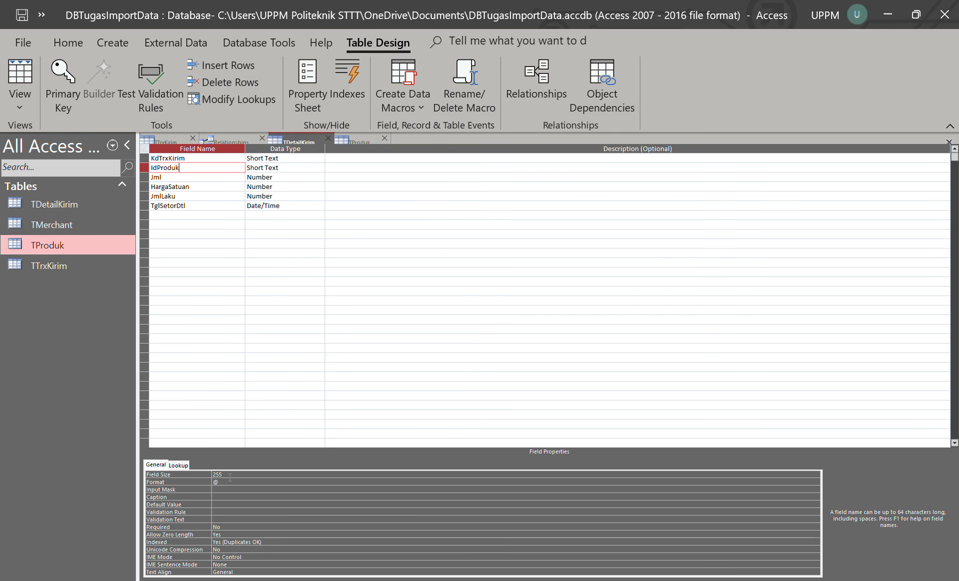
{"action": "left_click_drag", "start_coordinate": [230, 476], "coordinate": [191, 474]}
{"action": "type", "text": "10"}
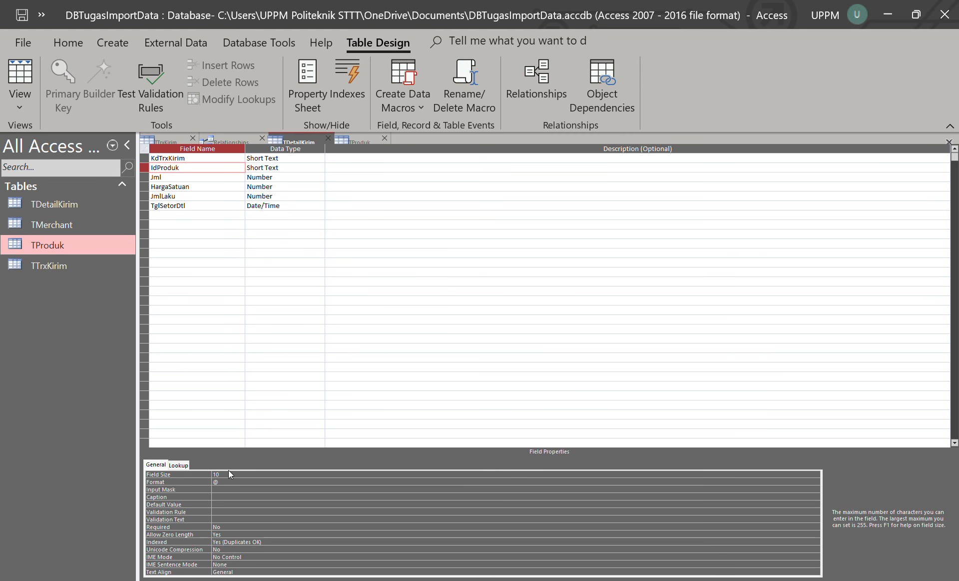
{"action": "key", "text": "Return"}
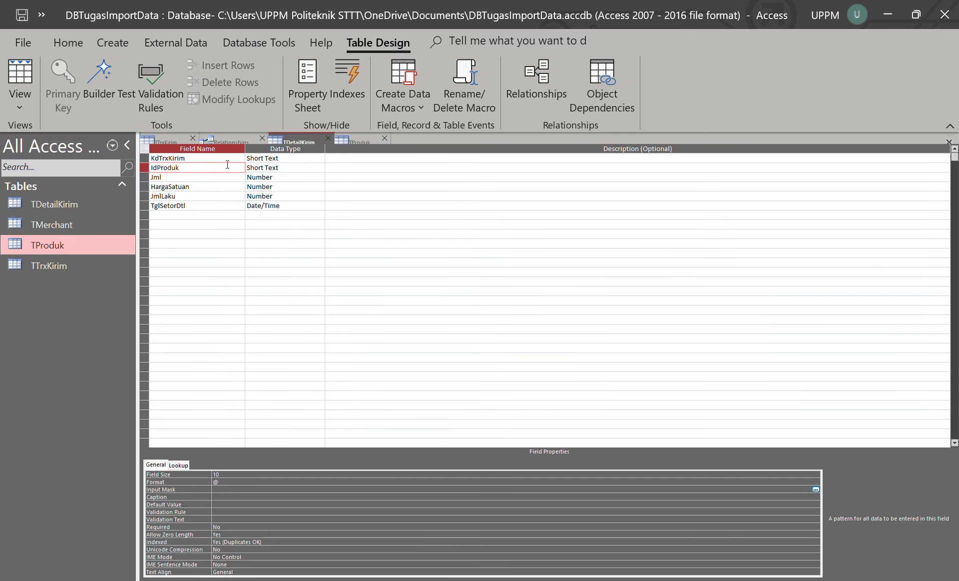
Compare the field properties of TProduk's KdProduk with those of TDetailKirim's IdProduk
{"action": "left_click", "coordinate": [362, 142]}
{"action": "left_click", "coordinate": [290, 138]}
{"action": "left_click", "coordinate": [225, 472]}
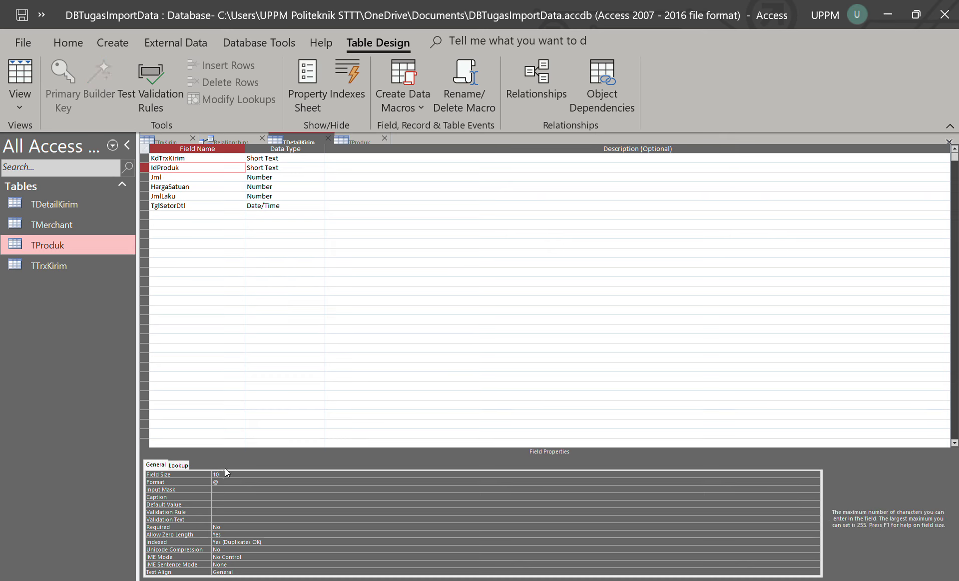
{"action": "left_click", "coordinate": [361, 142]}
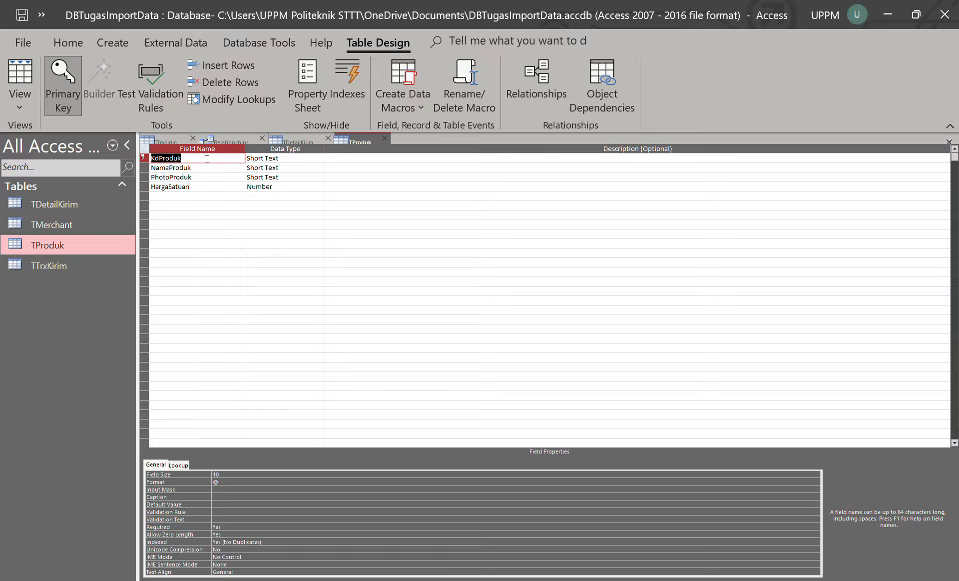
{"action": "left_click", "coordinate": [285, 142]}
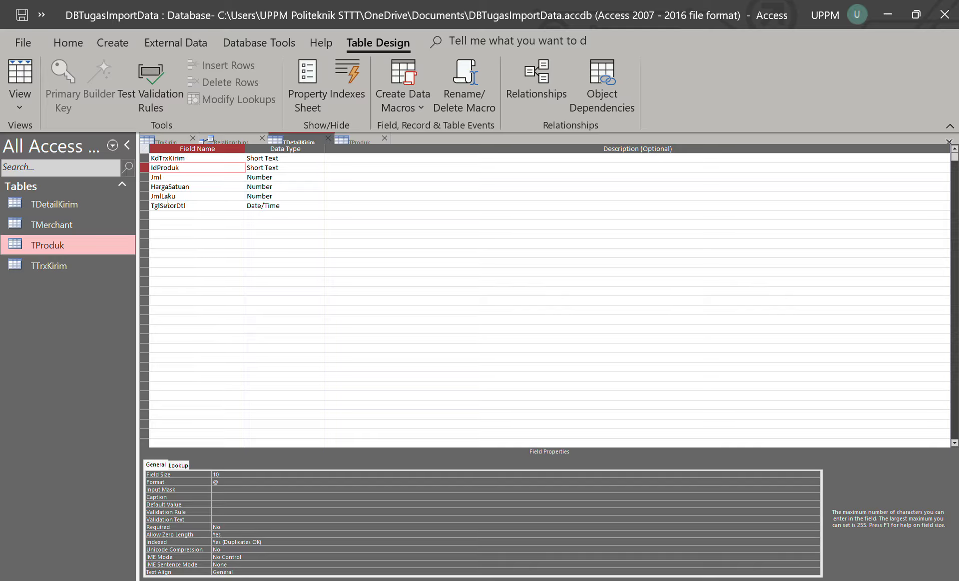
Show IdProduk's lookup properties, close TProduk, and save the TDetailKirim design, accepting the shorter field size
{"action": "left_click", "coordinate": [178, 465]}
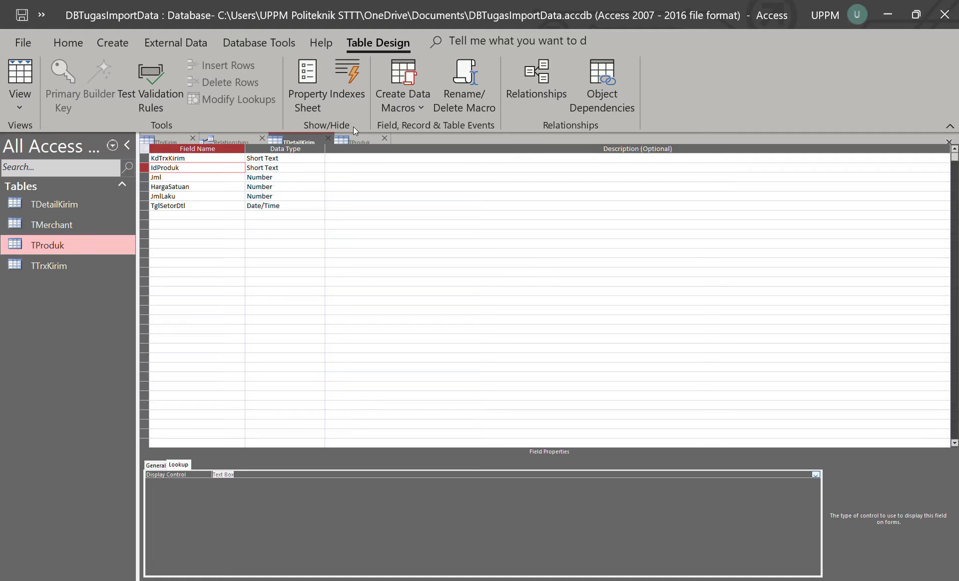
{"action": "left_click", "coordinate": [385, 138]}
{"action": "right_click", "coordinate": [306, 141]}
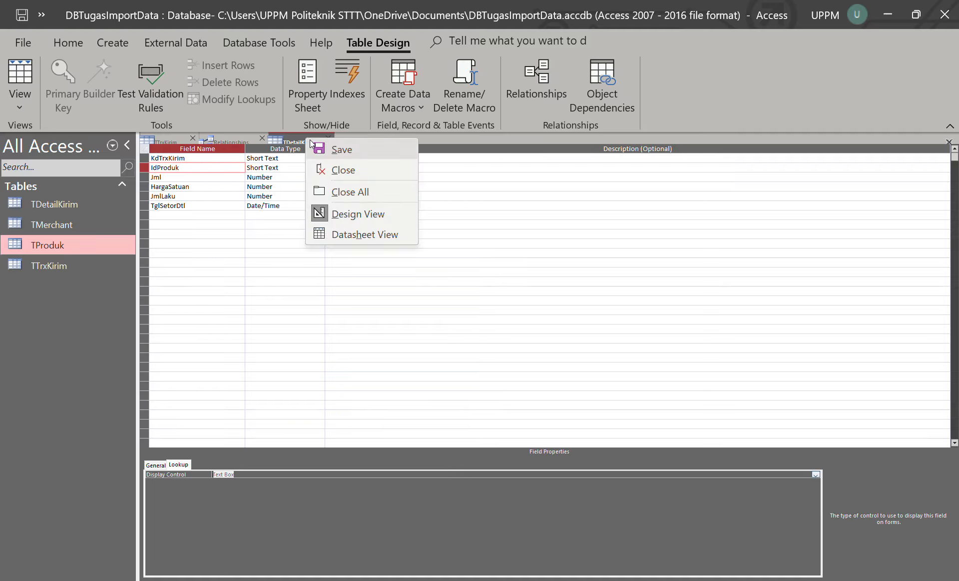
{"action": "left_click", "coordinate": [319, 148]}
{"action": "left_click", "coordinate": [463, 342]}
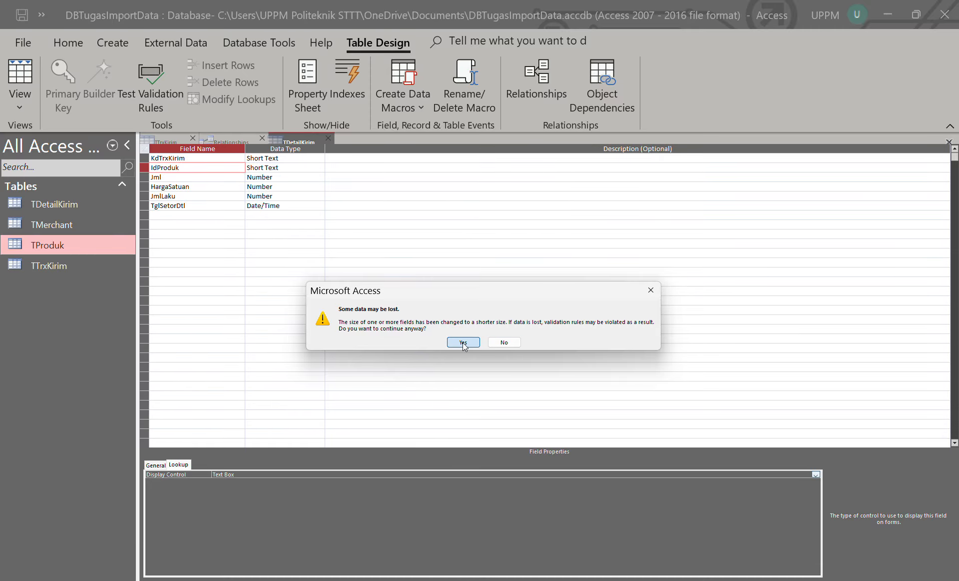
Make IdProduk's lookup a Combo Box with the TProduk table as its row source
{"action": "left_click", "coordinate": [816, 475]}
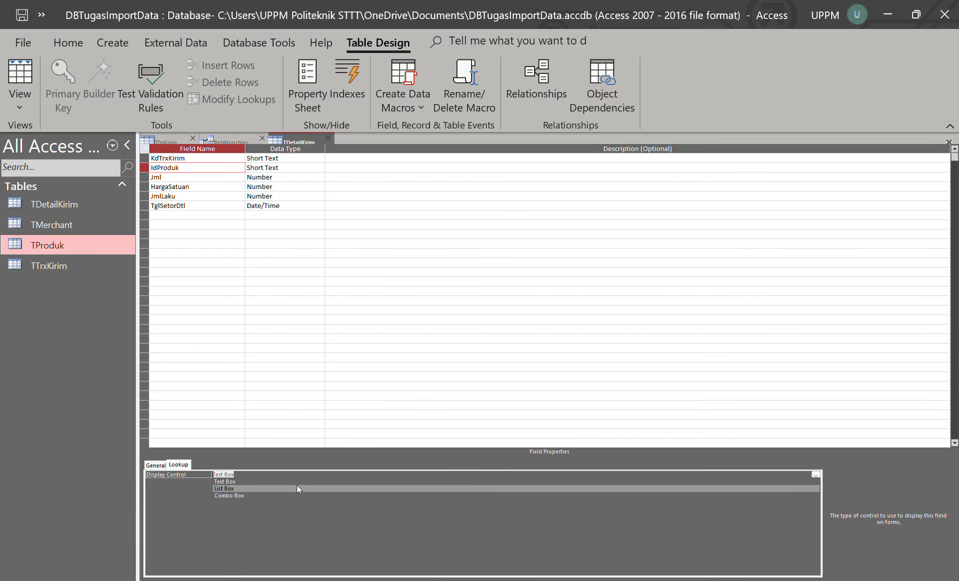
{"action": "left_click", "coordinate": [248, 496]}
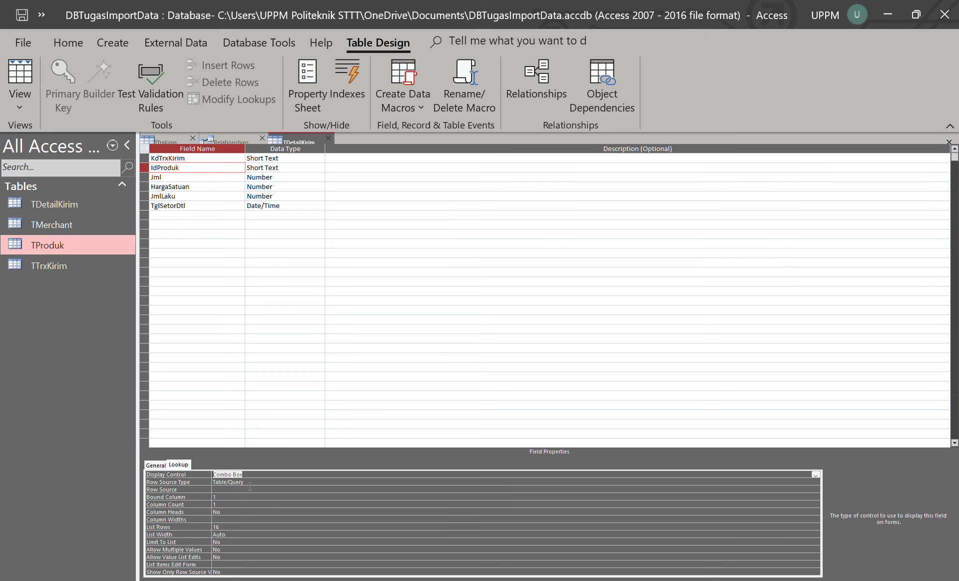
{"action": "left_click", "coordinate": [251, 490]}
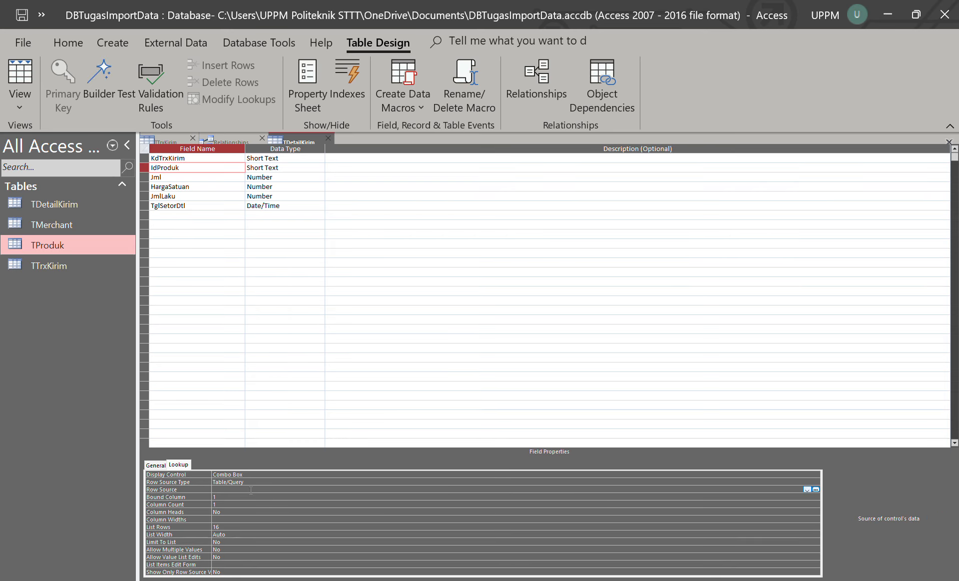
{"action": "left_click", "coordinate": [807, 489]}
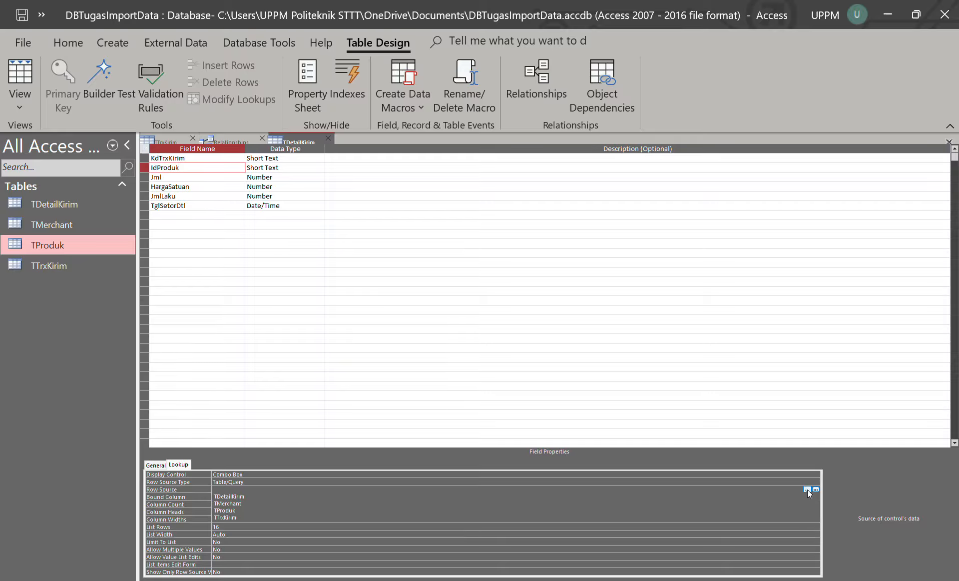
{"action": "left_click", "coordinate": [272, 510]}
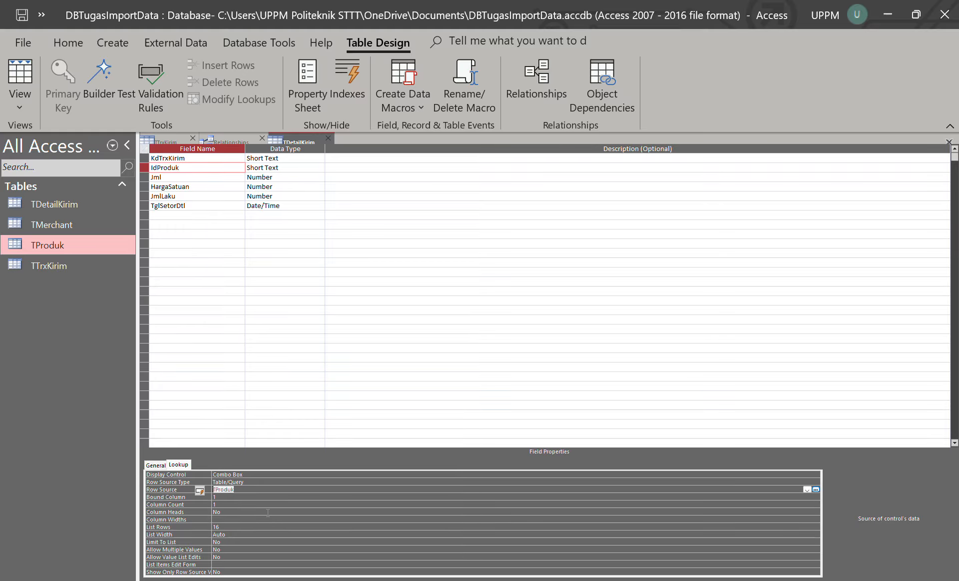
Set the IdProduk lookup's column count to 3 and turn on its column heads
{"action": "left_click", "coordinate": [205, 502]}
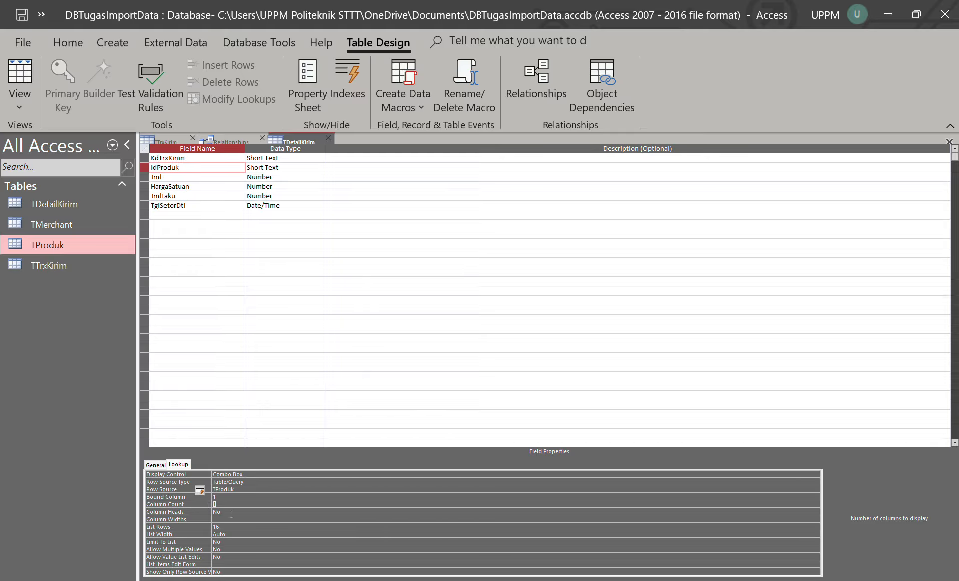
{"action": "type", "text": "3"}
{"action": "left_click", "coordinate": [232, 511]}
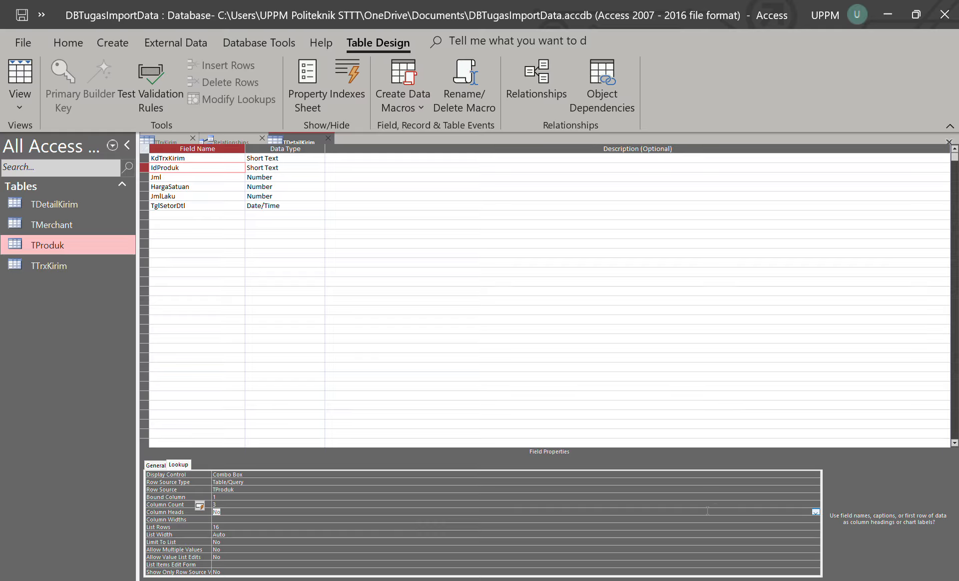
{"action": "left_click", "coordinate": [815, 511]}
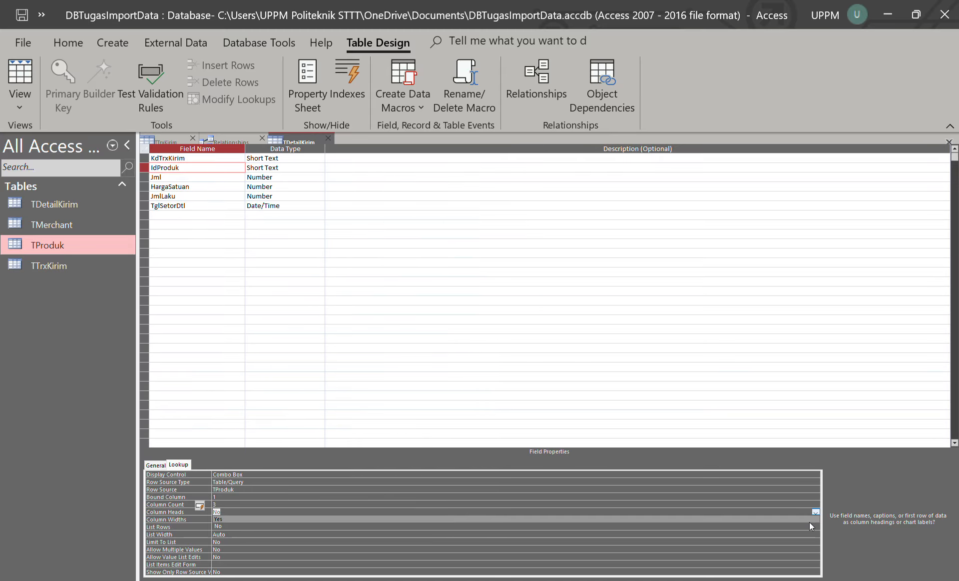
{"action": "left_click", "coordinate": [810, 522]}
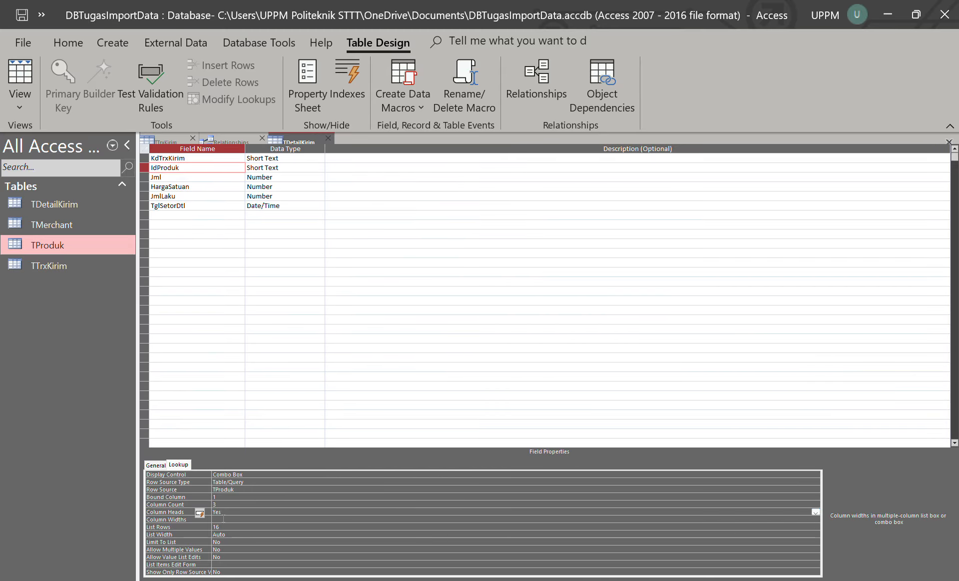
Set the IdProduk lookup's column widths to 2cm;2cm;3cm, its list width to 7cm and its list rows to 10
{"action": "left_click", "coordinate": [226, 519]}
{"action": "type", "text": "2cm;2cm;3cm"}
{"action": "left_click", "coordinate": [235, 532]}
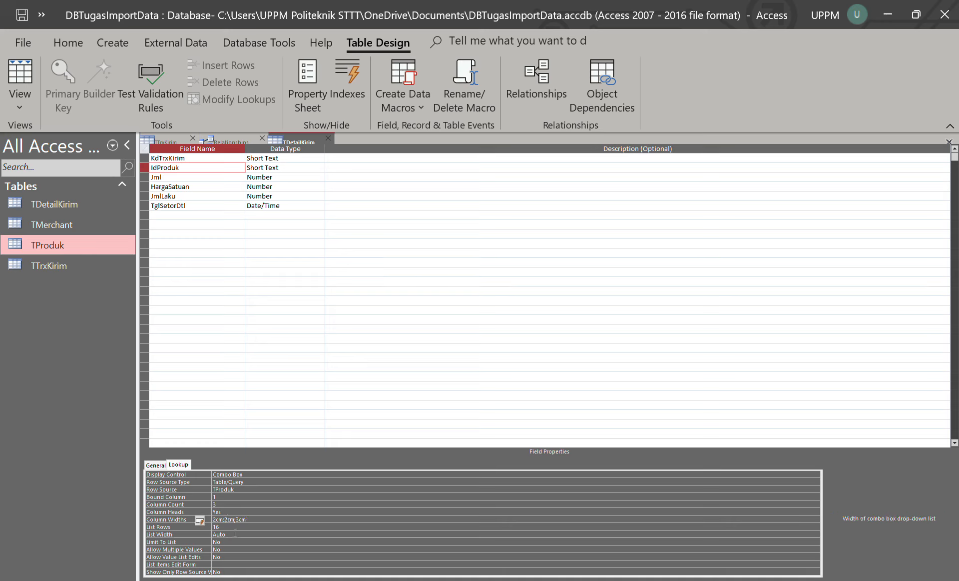
{"action": "double_click", "coordinate": [235, 533]}
{"action": "type", "text": "7cm"}
{"action": "left_click", "coordinate": [227, 526]}
{"action": "left_click", "coordinate": [208, 525]}
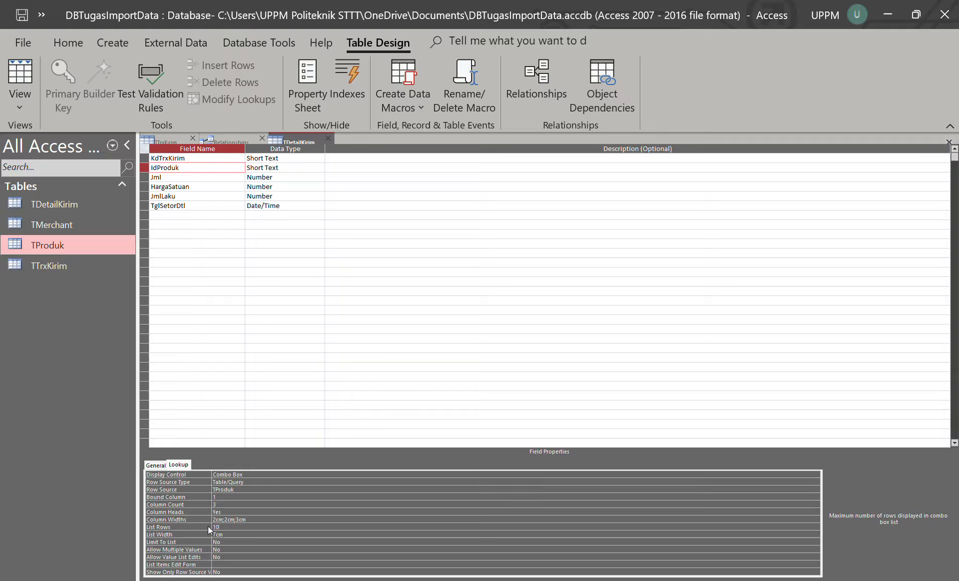
Save the TDetailKirim design and check the tenth record's IdProduk lookup list in Datasheet View
{"action": "right_click", "coordinate": [293, 139]}
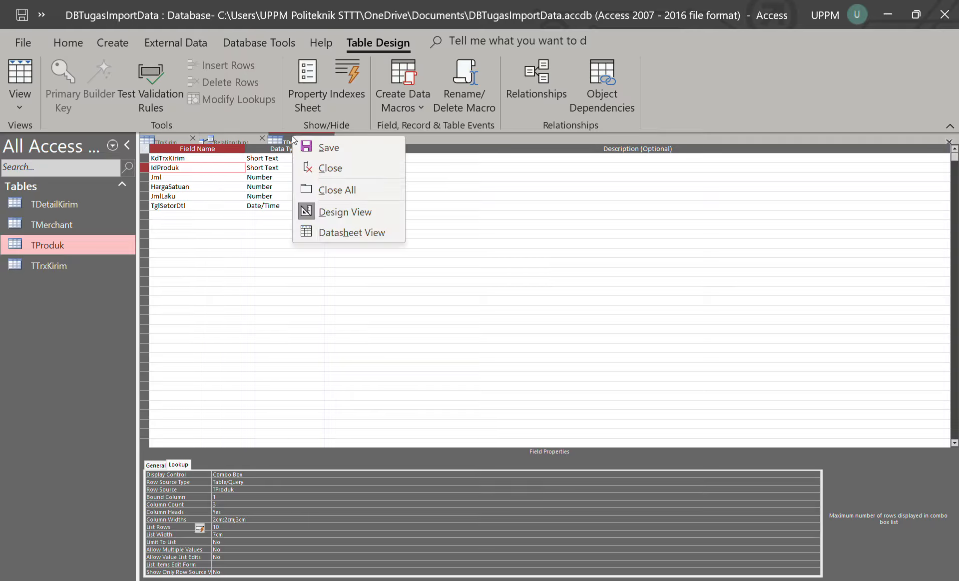
{"action": "left_click", "coordinate": [321, 144]}
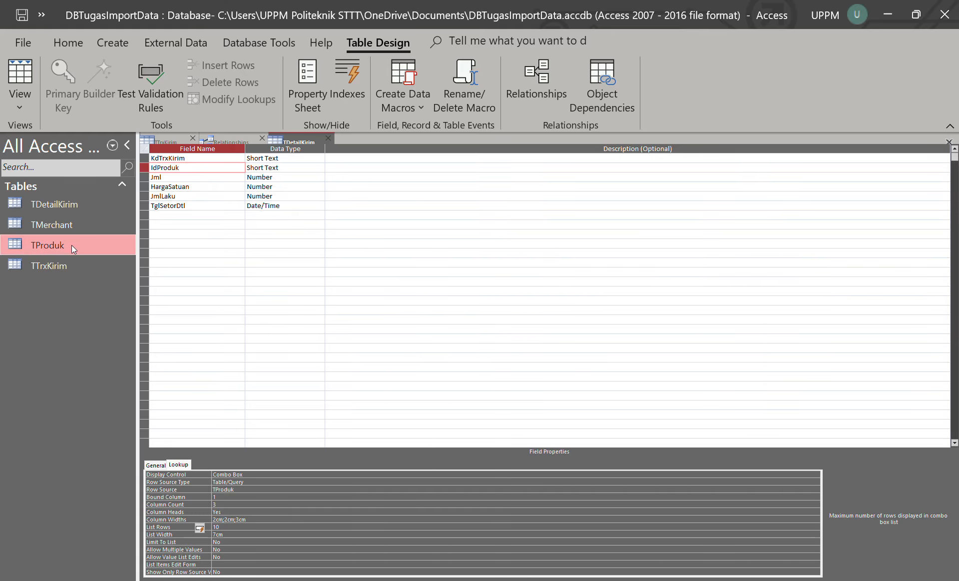
{"action": "right_click", "coordinate": [316, 142]}
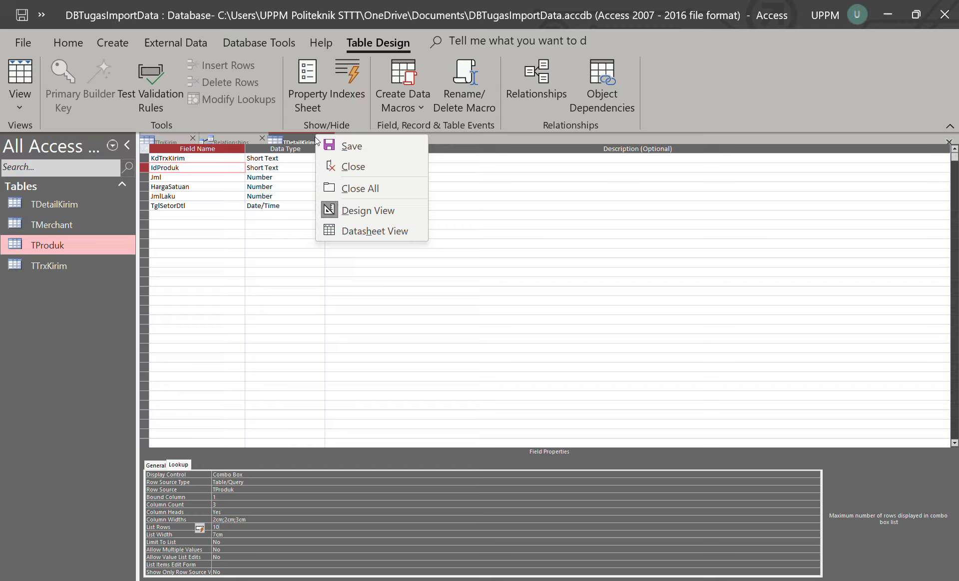
{"action": "left_click", "coordinate": [368, 235]}
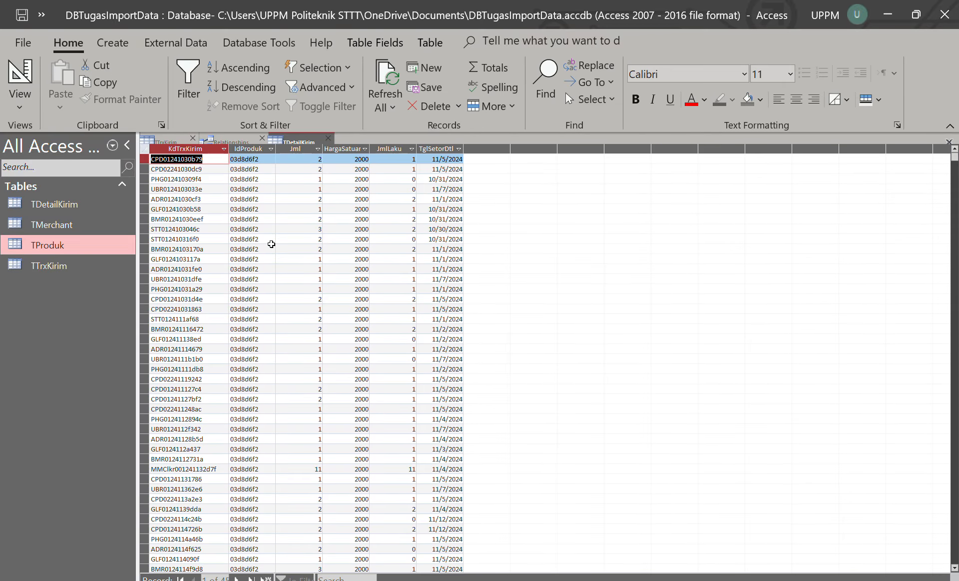
{"action": "left_click", "coordinate": [270, 249]}
{"action": "left_click", "coordinate": [271, 249]}
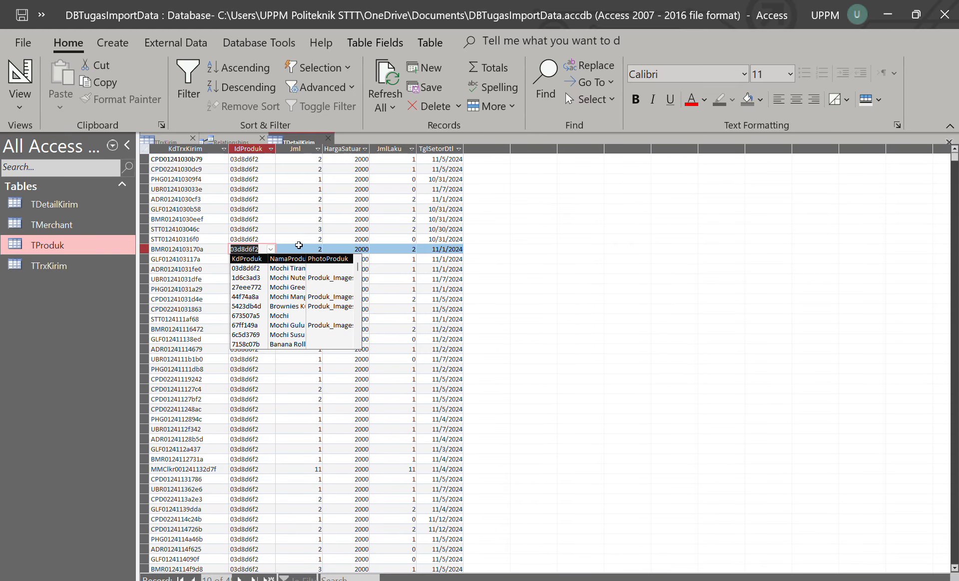
Back in Design View, set the IdProduk lookup's column widths to 2cm;3cm;3cm and its list width to 8cm
{"action": "right_click", "coordinate": [311, 143]}
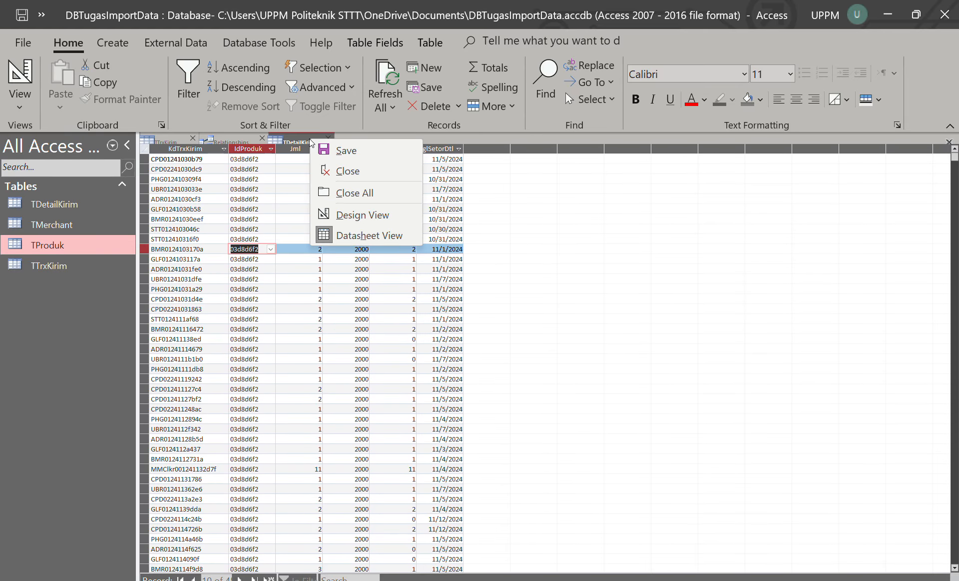
{"action": "left_click", "coordinate": [362, 215]}
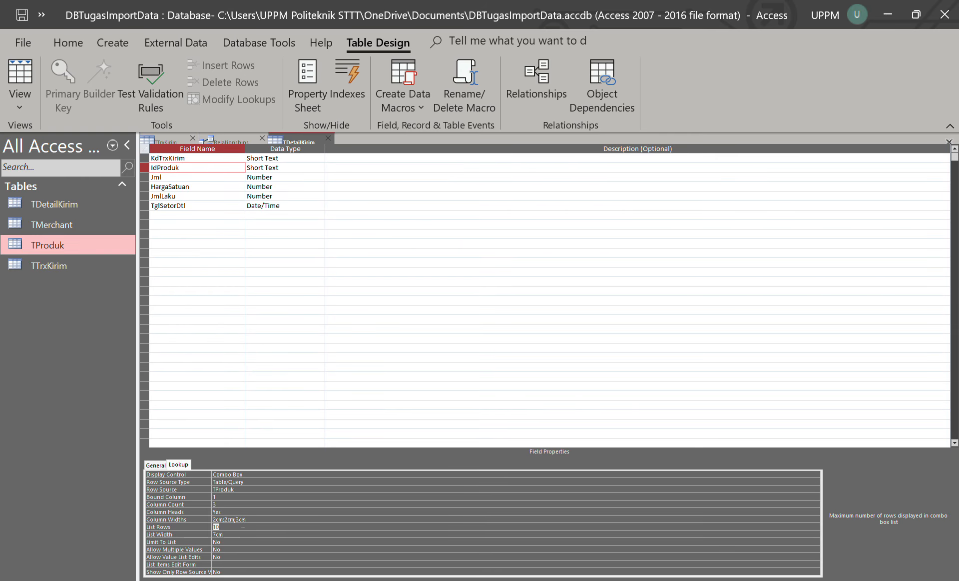
{"action": "left_click", "coordinate": [226, 519]}
{"action": "type", "text": "3cm"}
{"action": "left_click_drag", "start_coordinate": [217, 535], "coordinate": [210, 534]}
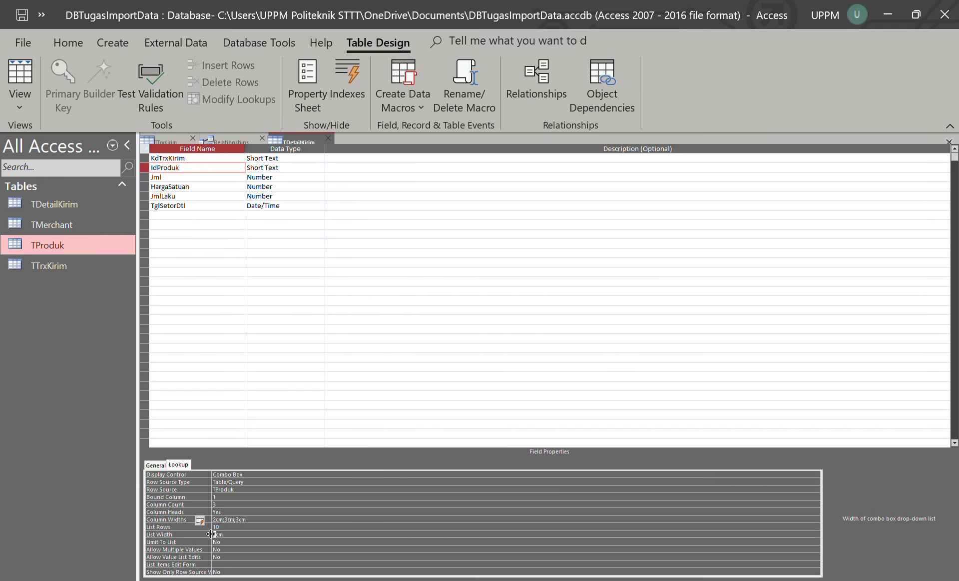
{"action": "type", "text": "8"}
{"action": "left_click", "coordinate": [232, 507]}
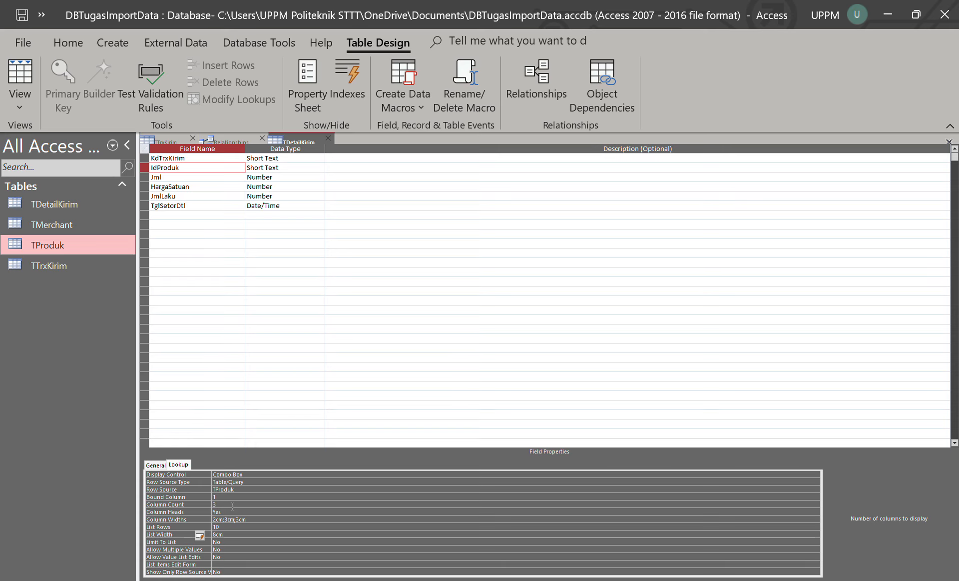
Save the TDetailKirim design and return to the database's relationships layout
{"action": "right_click", "coordinate": [293, 142]}
{"action": "left_click", "coordinate": [315, 148]}
{"action": "left_click", "coordinate": [271, 42]}
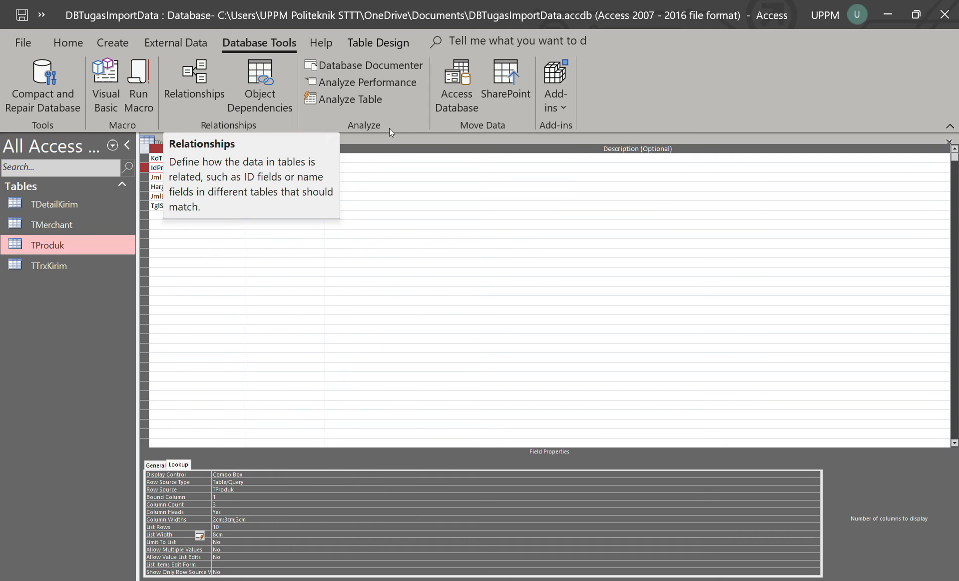
{"action": "left_click", "coordinate": [218, 141]}
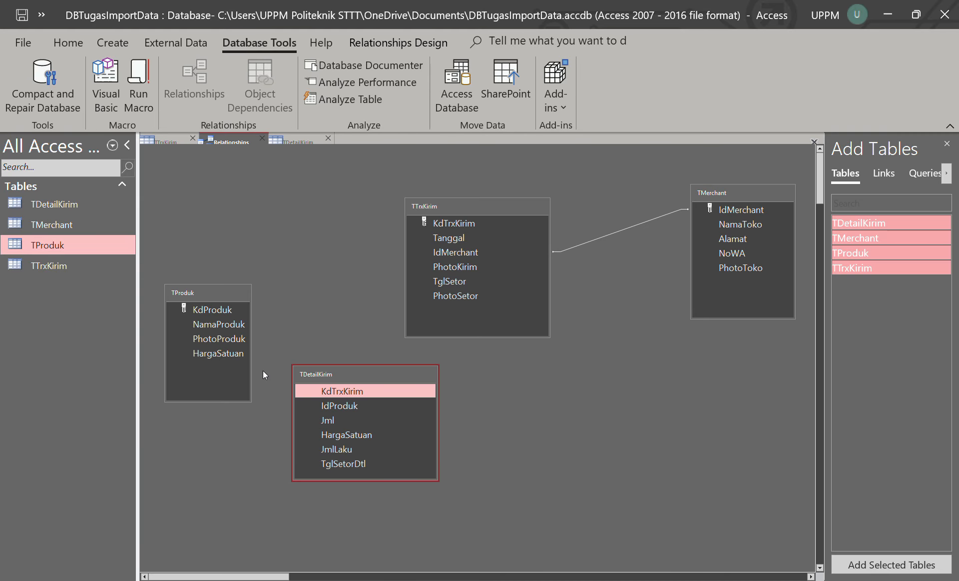
Create a relationship between TDetailKirim's IdProduk and TProduk's KdProduk, and move the TDetailKirim table below TTrxKirim
{"action": "left_click", "coordinate": [343, 407]}
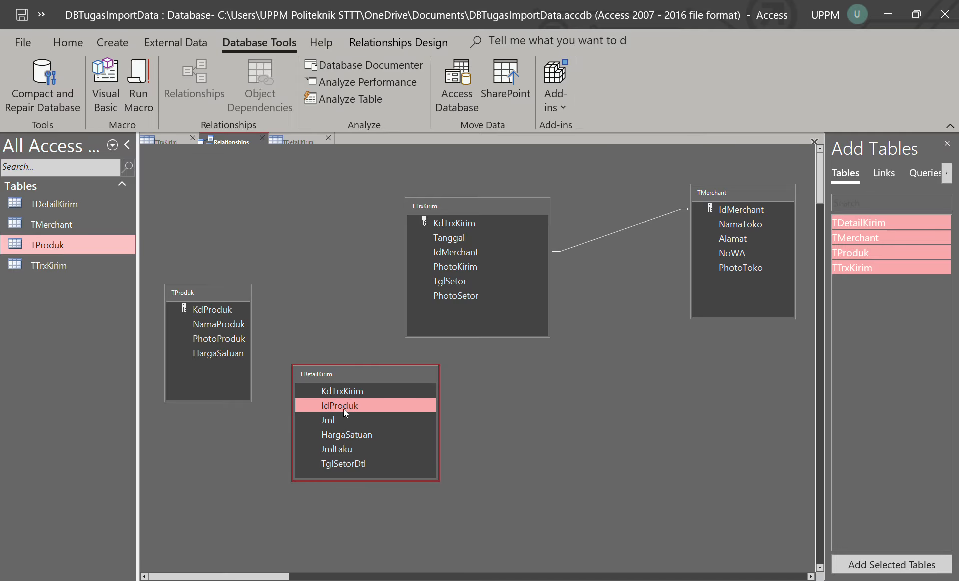
{"action": "left_click_drag", "start_coordinate": [343, 407], "coordinate": [227, 309]}
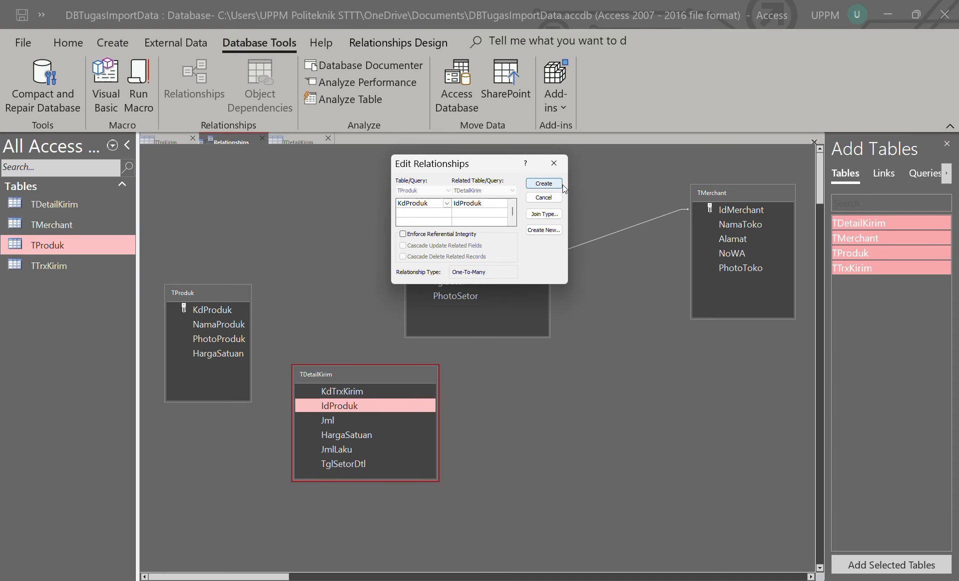
{"action": "left_click", "coordinate": [545, 183]}
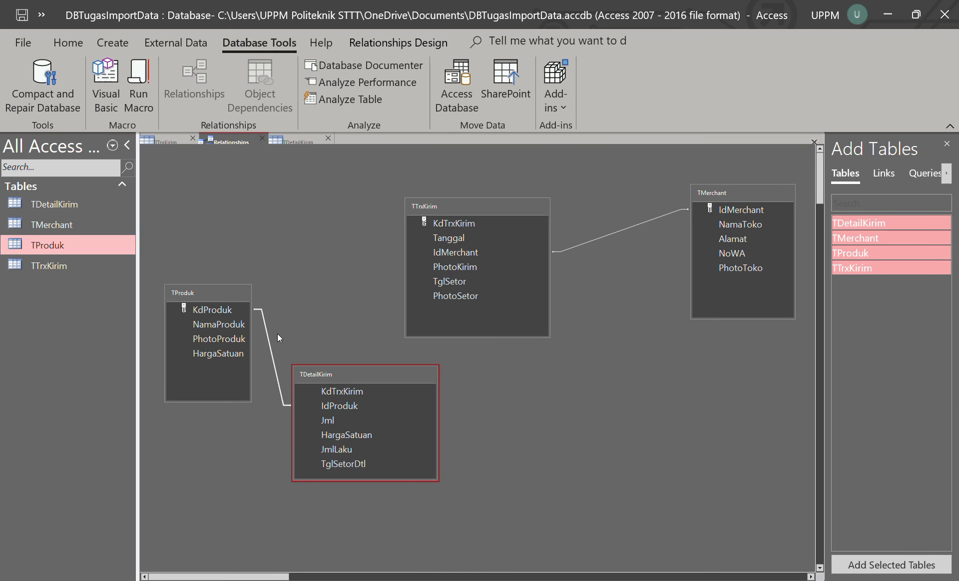
{"action": "left_click_drag", "start_coordinate": [379, 377], "coordinate": [500, 377]}
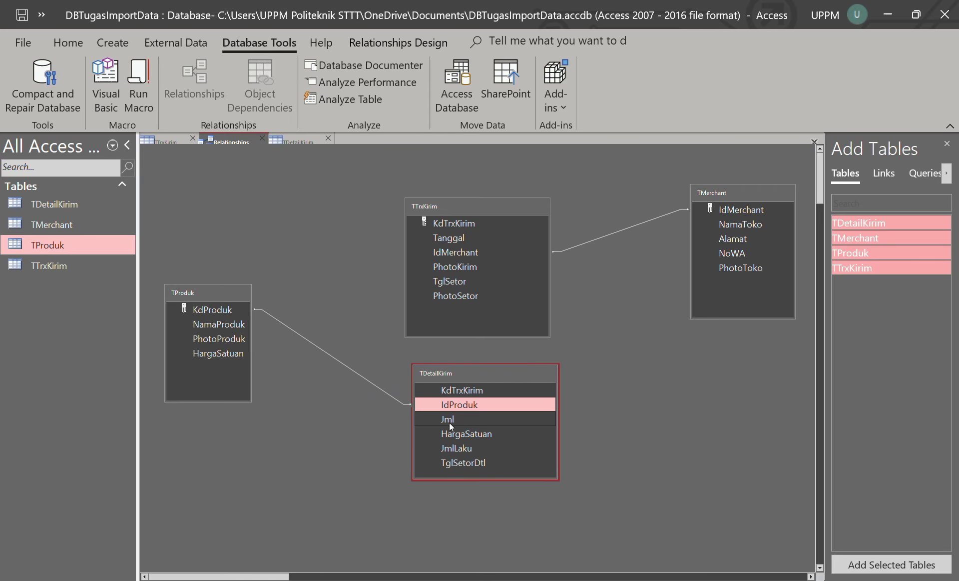
{"action": "left_click", "coordinate": [292, 331]}
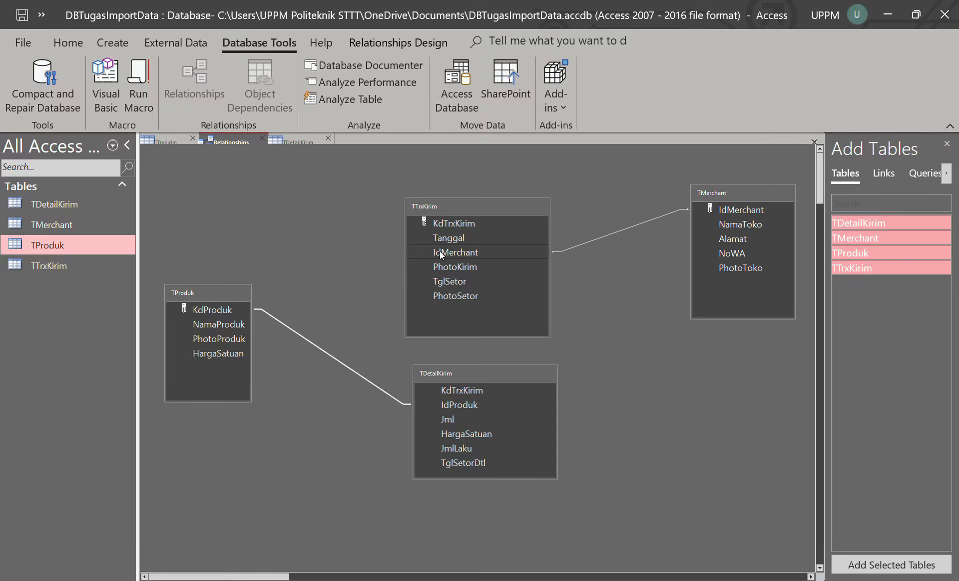
Check the IdMerchant lookup list in the fourth and second records of TTrxKirim
{"action": "left_click", "coordinate": [300, 136]}
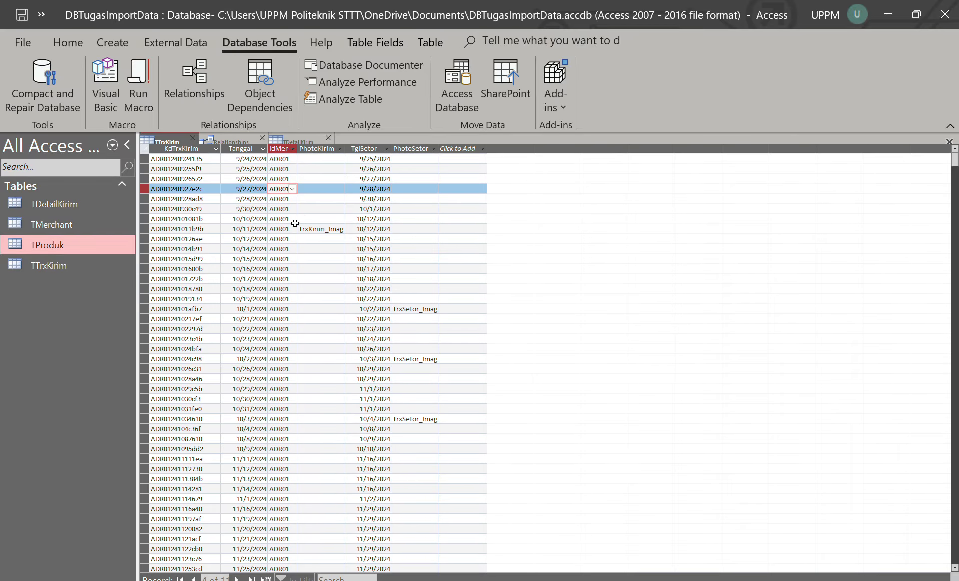
{"action": "left_click", "coordinate": [293, 190]}
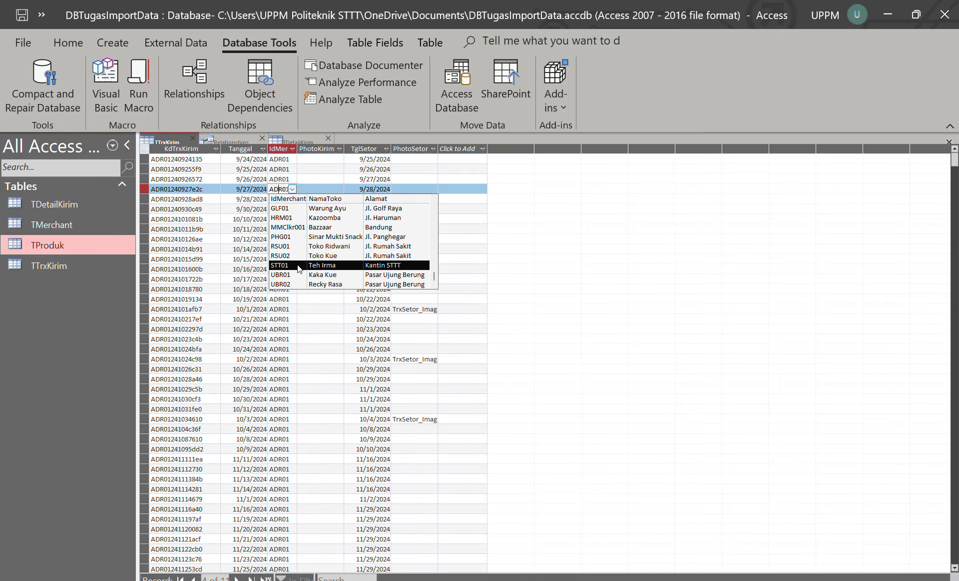
{"action": "left_click", "coordinate": [289, 169]}
{"action": "left_click", "coordinate": [292, 169]}
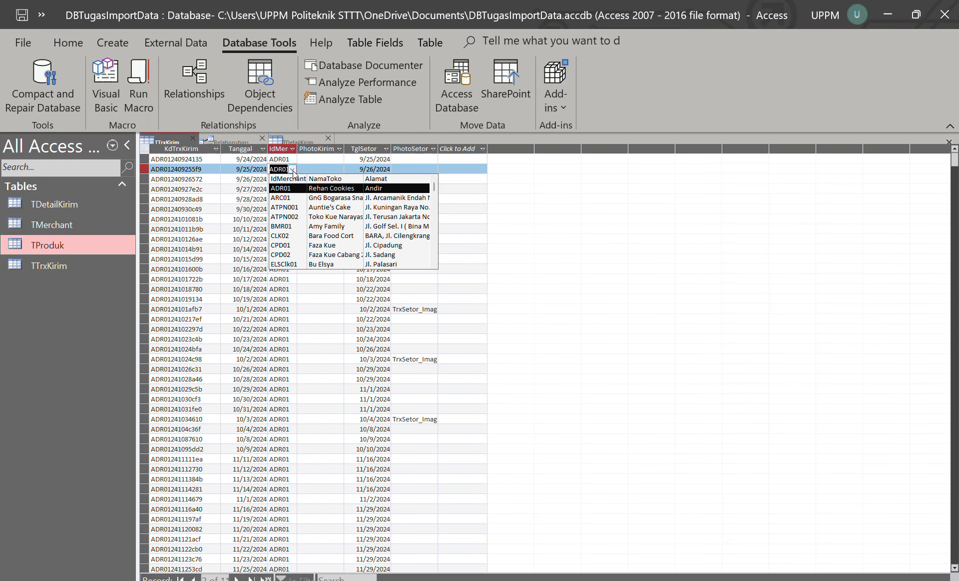
Show TDetailKirim in Datasheet View and look through the first record's IdProduk lookup list
{"action": "left_click", "coordinate": [297, 141]}
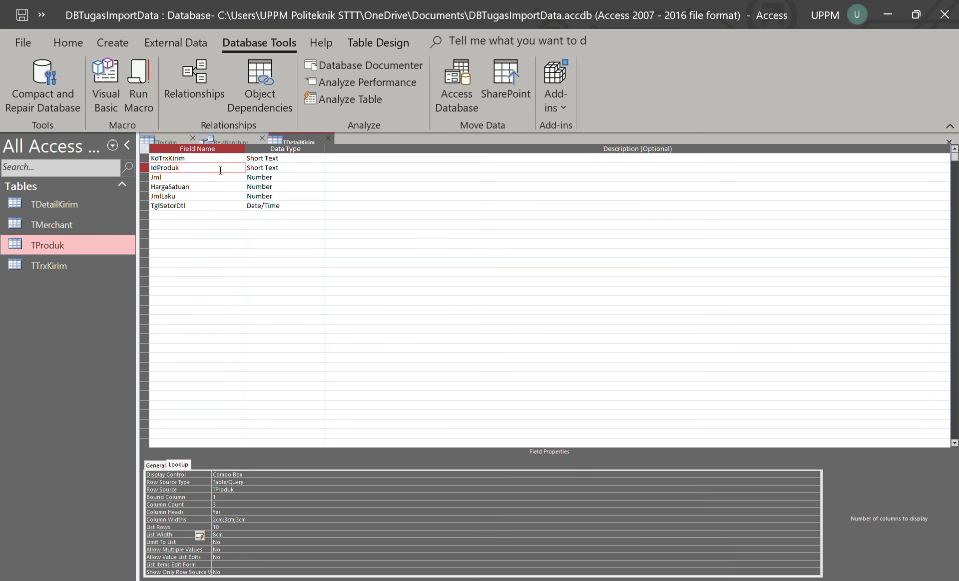
{"action": "right_click", "coordinate": [305, 141]}
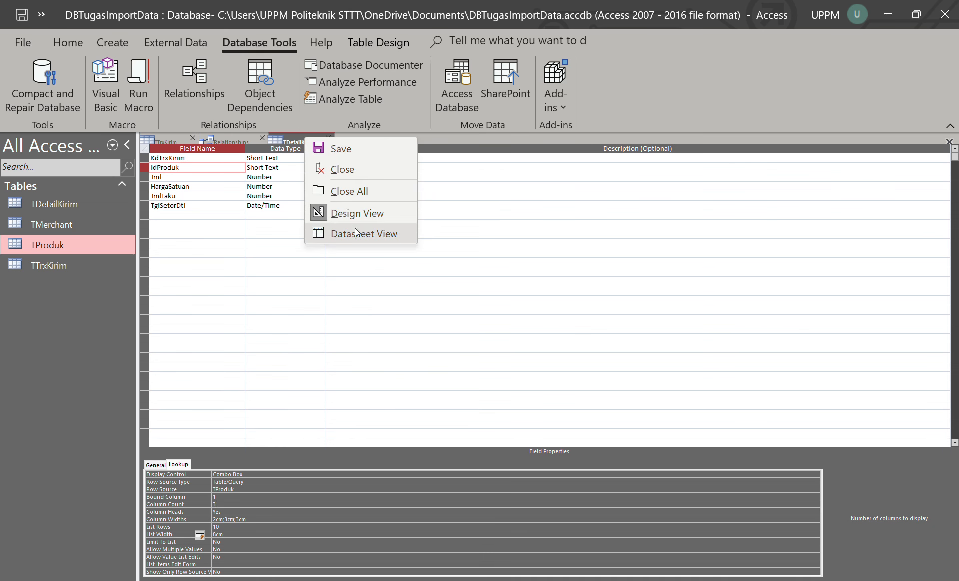
{"action": "left_click", "coordinate": [356, 232]}
{"action": "left_click", "coordinate": [271, 160]}
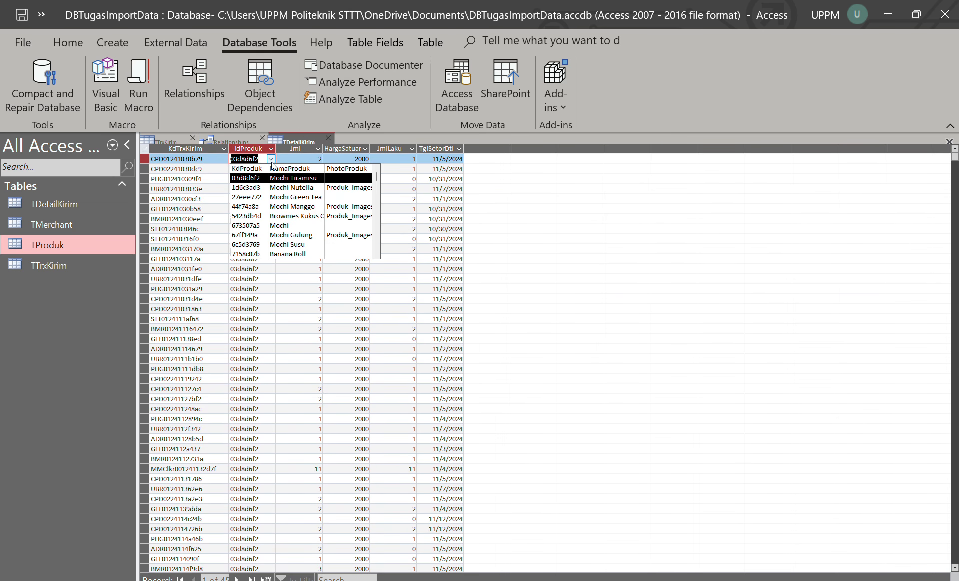
{"action": "scroll", "coordinate": [285, 246], "scroll_direction": "down", "scroll_amount": 1}
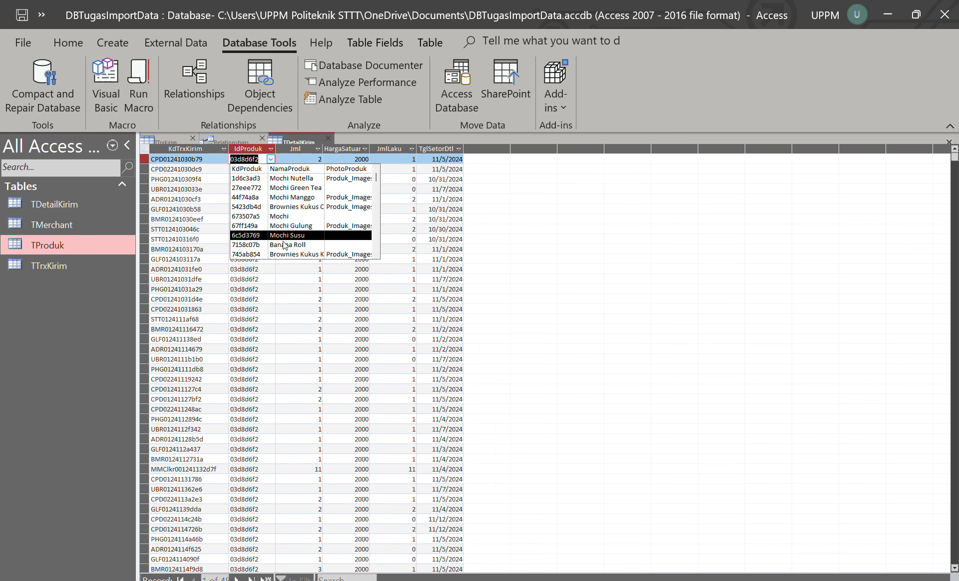
{"action": "scroll", "coordinate": [284, 243], "scroll_direction": "down", "scroll_amount": 3}
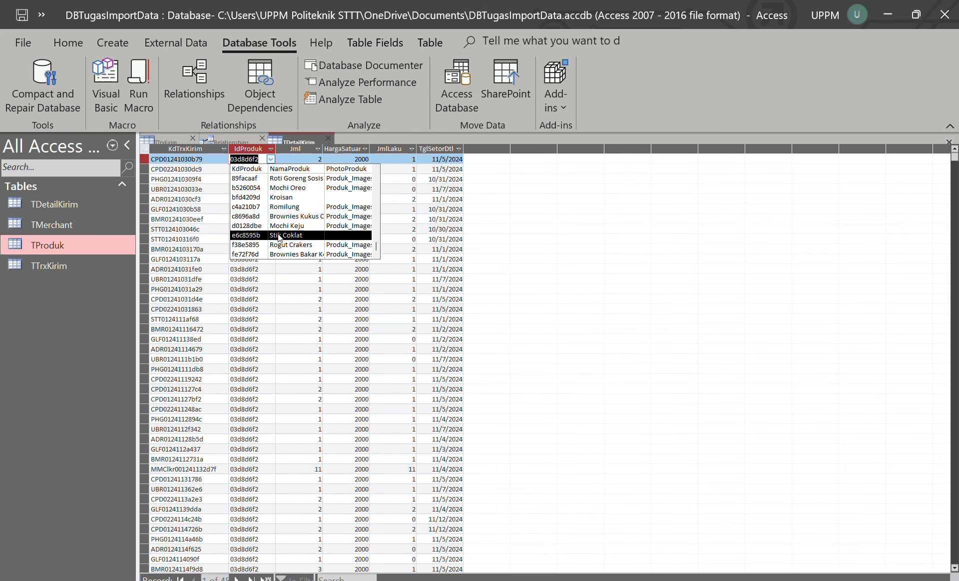
{"action": "left_click", "coordinate": [587, 246]}
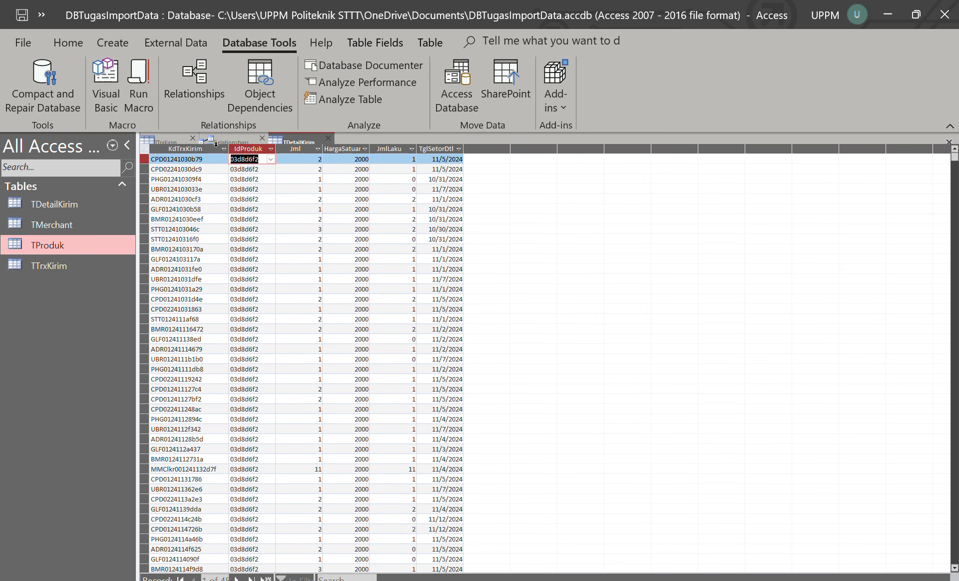
In the relationships layout, create a relationship between KdTrxKirim in TDetailKirim and KdTrxKirim in TTrxKirim
{"action": "left_click", "coordinate": [235, 144]}
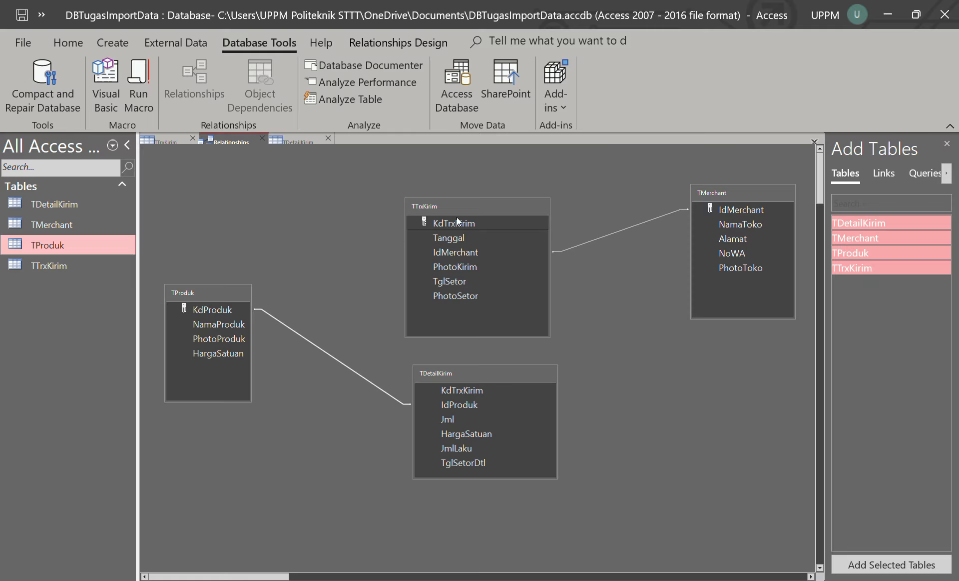
{"action": "left_click_drag", "start_coordinate": [453, 400], "coordinate": [441, 225]}
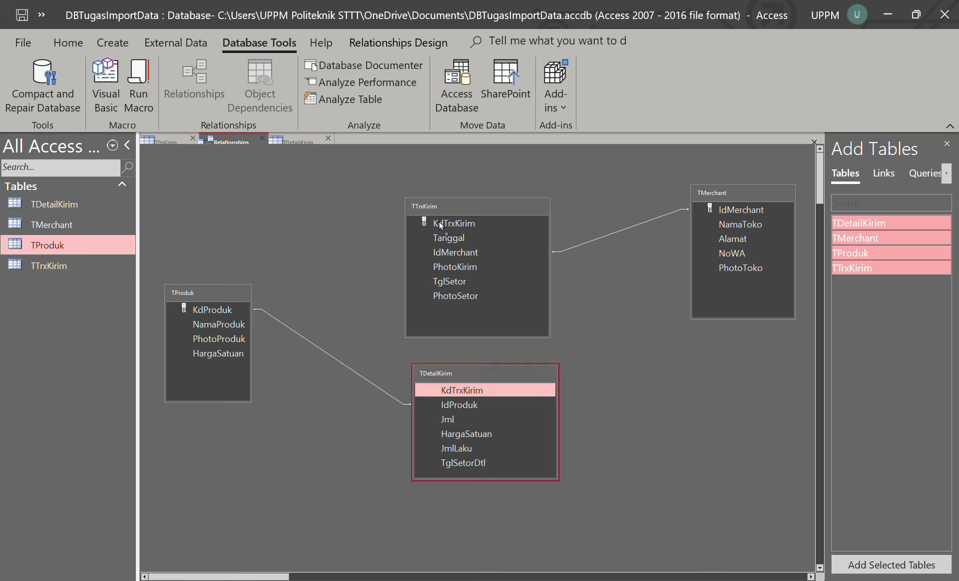
{"action": "left_click_drag", "start_coordinate": [441, 225], "coordinate": [440, 224]}
{"action": "left_click", "coordinate": [548, 184]}
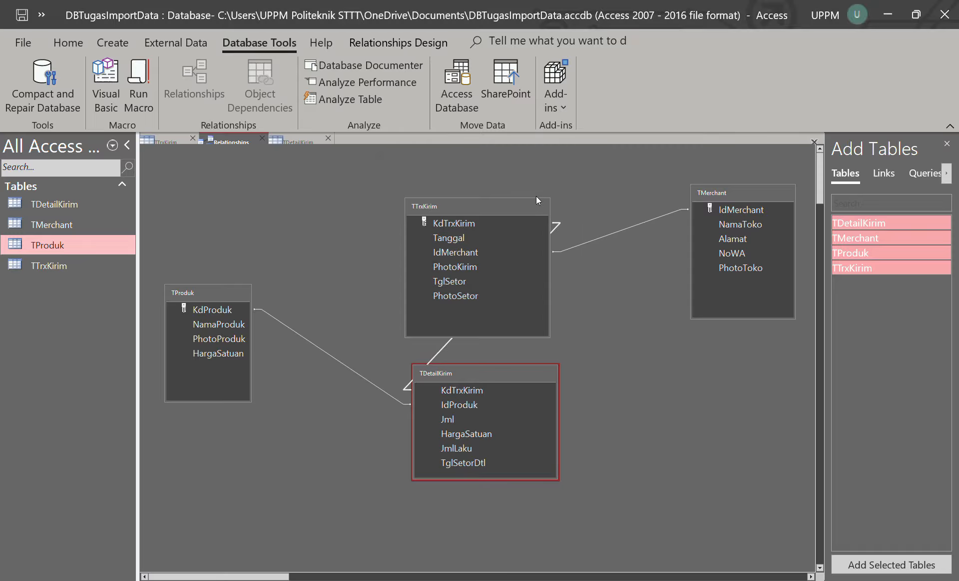
Move TProduk to the layout's upper left corner, narrow TDetailKirim and place it between TProduk and TTrxKirim, and save the relationships layout
{"action": "left_click_drag", "start_coordinate": [499, 373], "coordinate": [325, 358]}
{"action": "left_click_drag", "start_coordinate": [209, 296], "coordinate": [182, 204]}
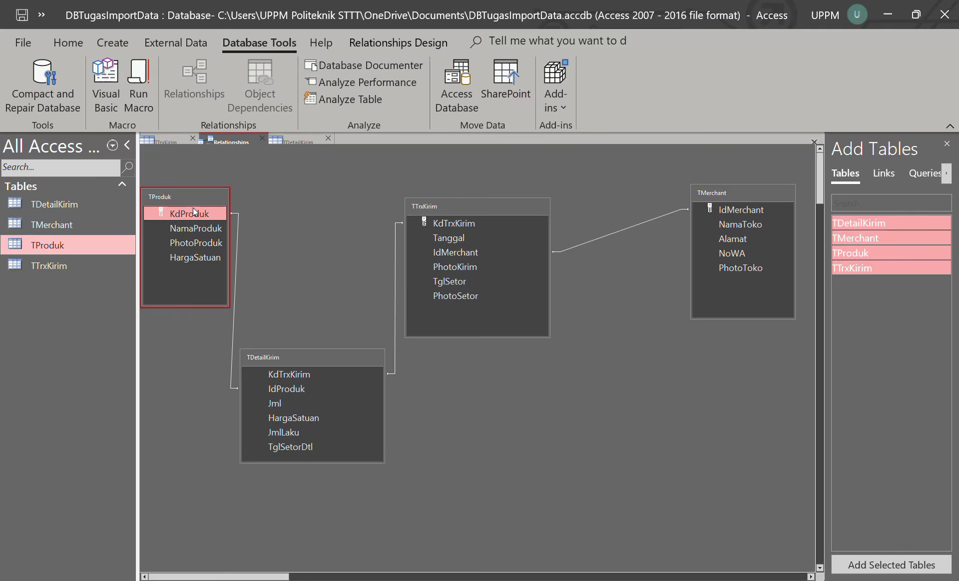
{"action": "left_click", "coordinate": [241, 408]}
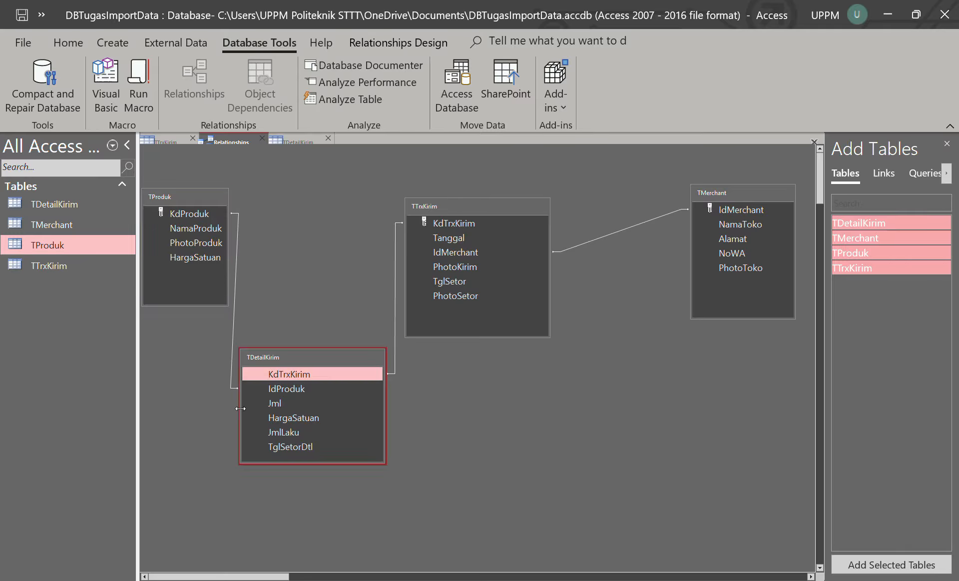
{"action": "left_click_drag", "start_coordinate": [296, 360], "coordinate": [318, 310]}
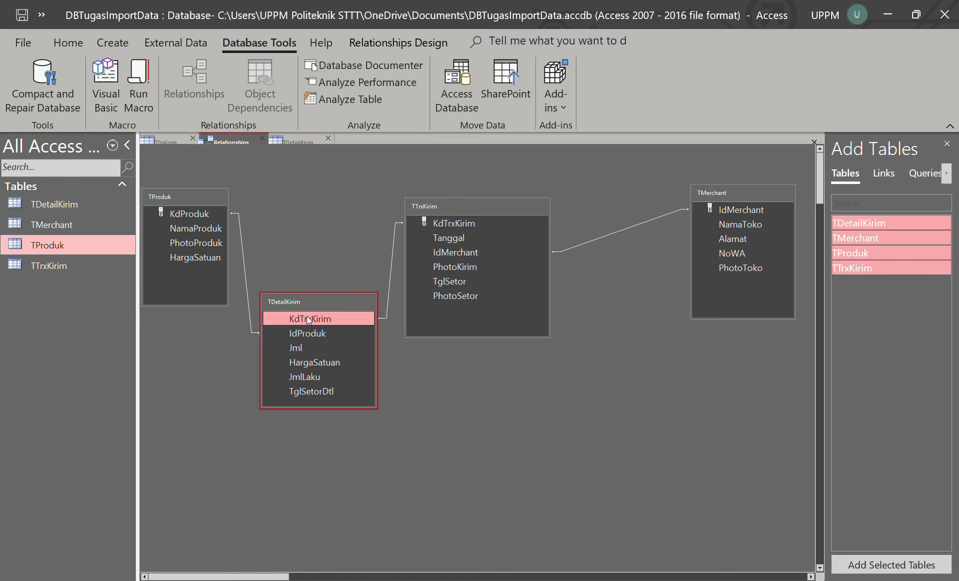
{"action": "right_click", "coordinate": [249, 141]}
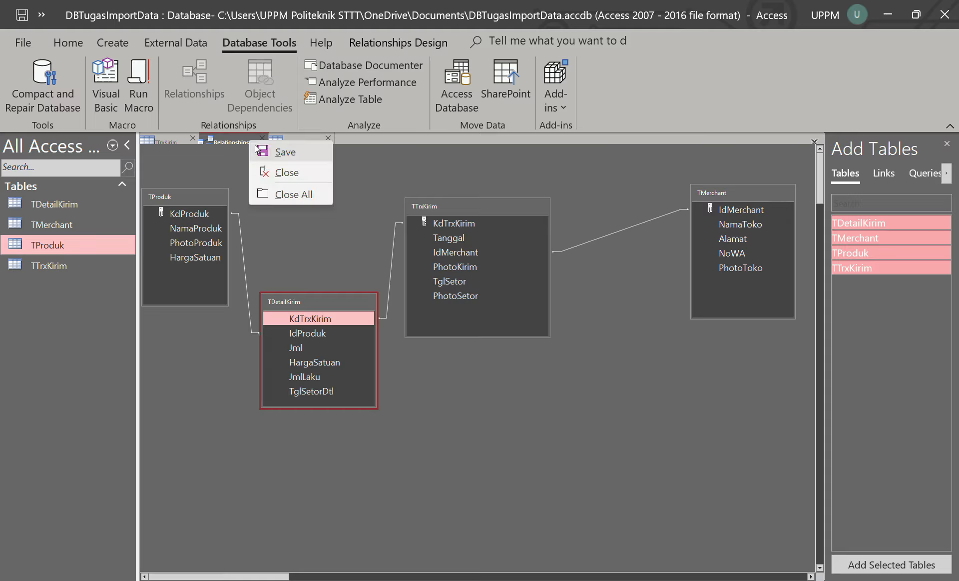
{"action": "left_click", "coordinate": [276, 152]}
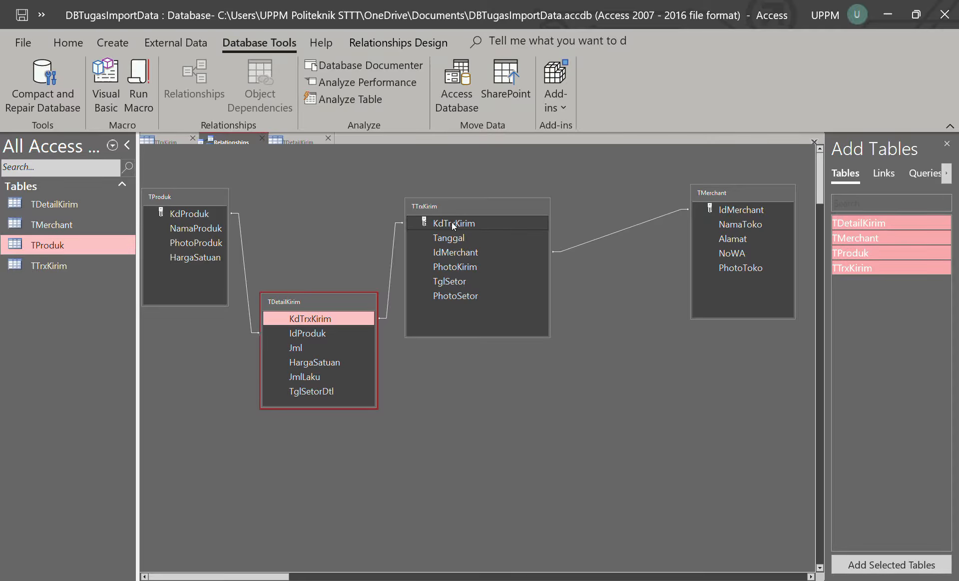
Close the TTrxKirim table with its layout changes saved, and close the TDetailKirim table
{"action": "left_click", "coordinate": [160, 140]}
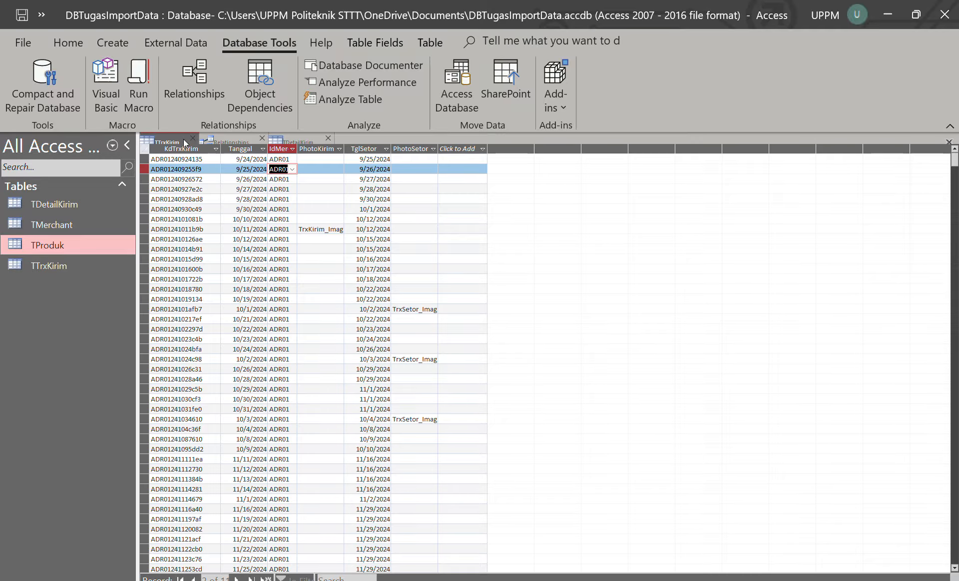
{"action": "left_click", "coordinate": [193, 142]}
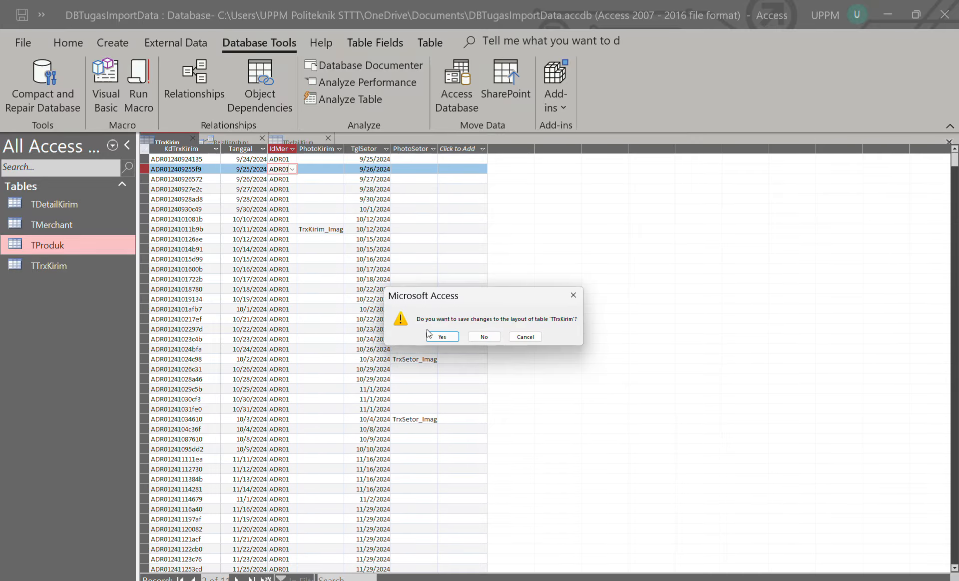
{"action": "left_click", "coordinate": [441, 337]}
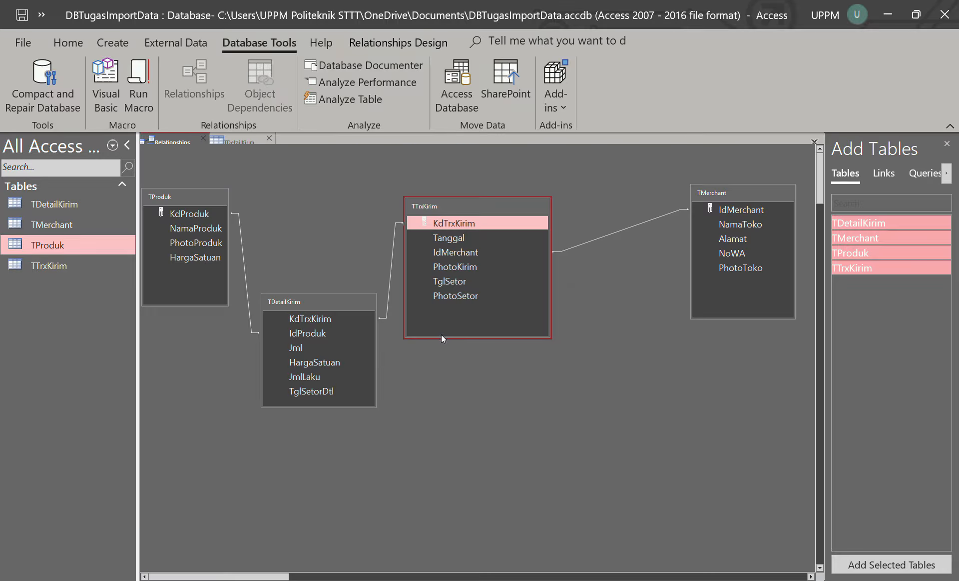
{"action": "left_click", "coordinate": [235, 141]}
{"action": "left_click", "coordinate": [274, 140]}
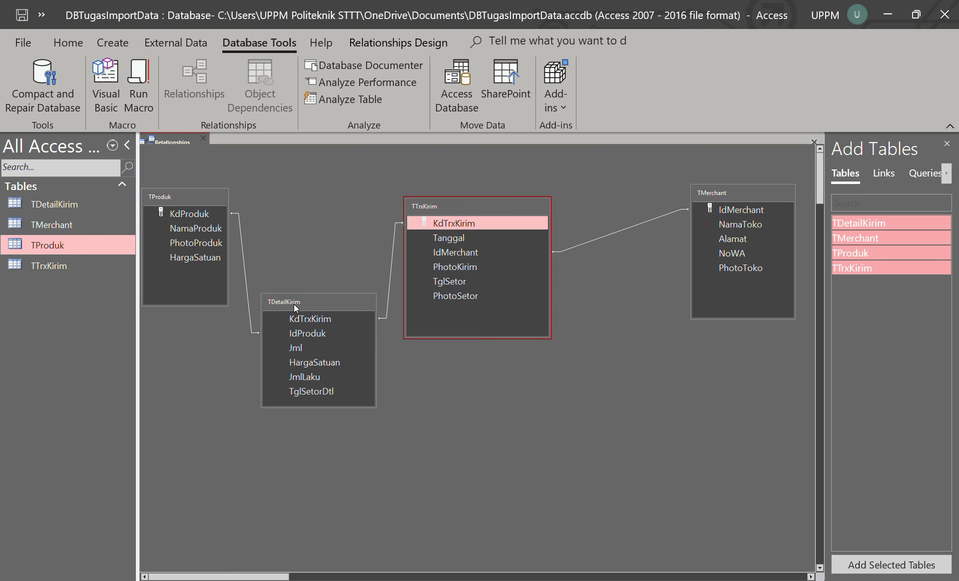
Reopen the TDetailKirim table and switch it to Design View
{"action": "left_click", "coordinate": [57, 205]}
{"action": "double_click", "coordinate": [56, 206]}
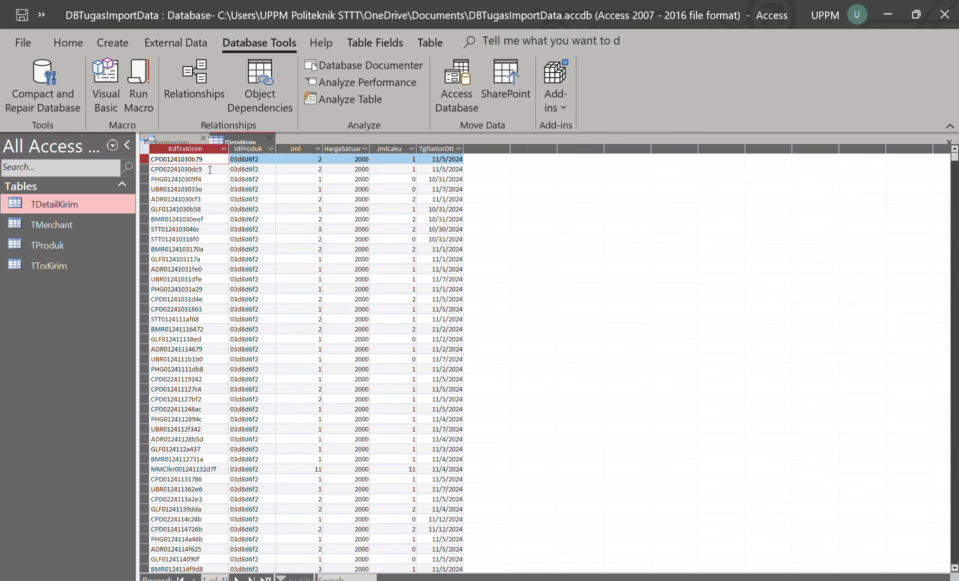
{"action": "left_click", "coordinate": [210, 170]}
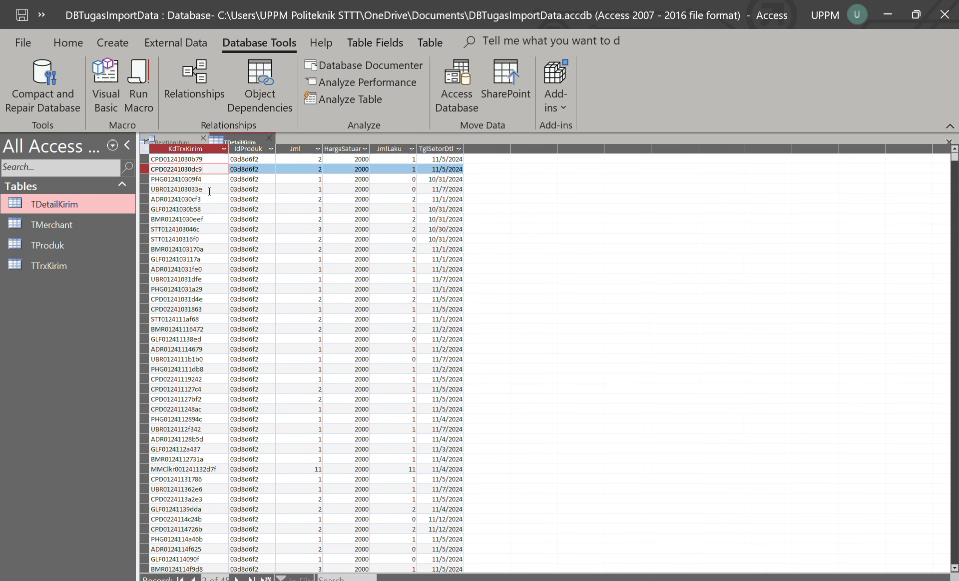
{"action": "right_click", "coordinate": [240, 142]}
{"action": "left_click", "coordinate": [287, 220]}
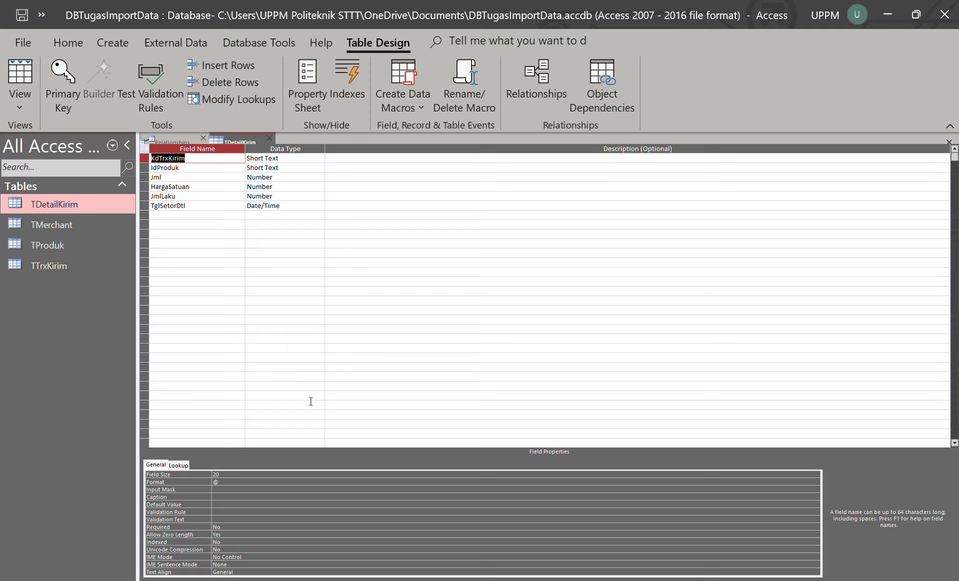
Set the lookup of KdTrxKirim in TDetailKirim to a Combo Box with TTrxKirim as its row source
{"action": "left_click", "coordinate": [203, 157]}
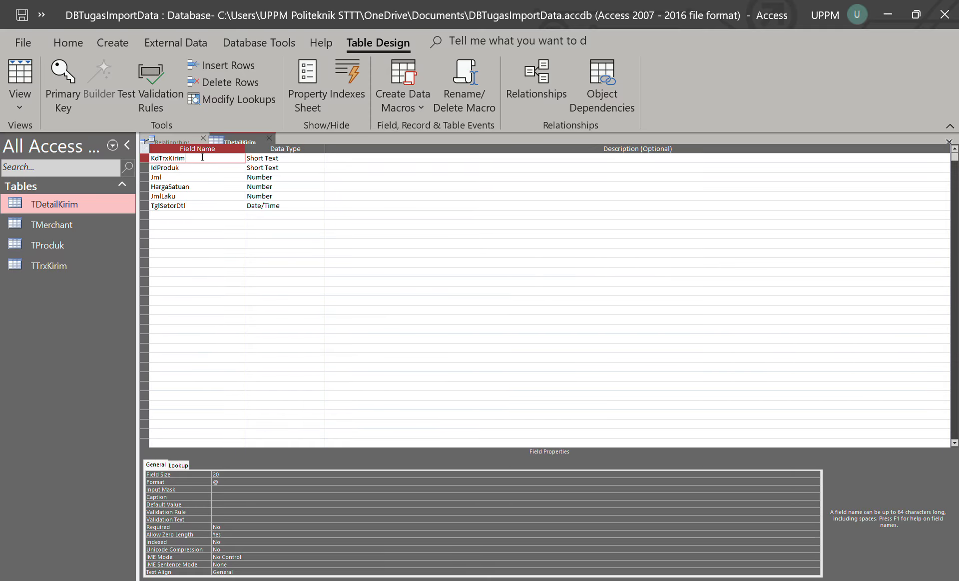
{"action": "left_click", "coordinate": [188, 465]}
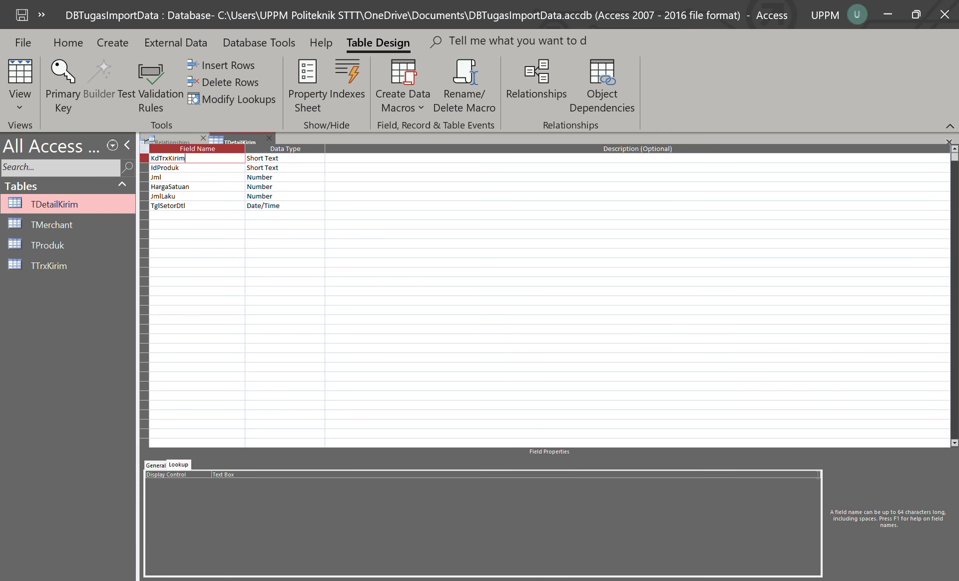
{"action": "left_click", "coordinate": [817, 475]}
{"action": "left_click", "coordinate": [817, 475]}
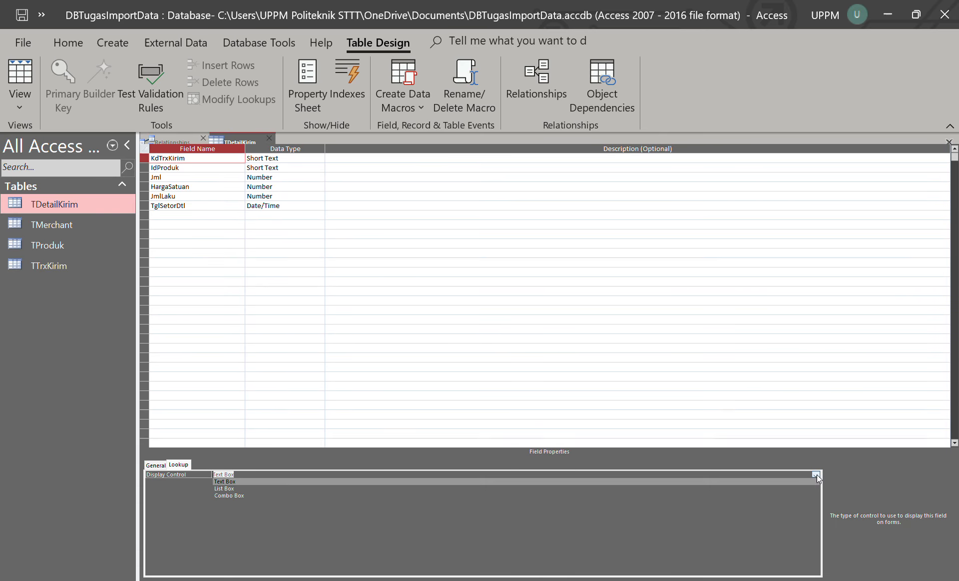
{"action": "left_click", "coordinate": [276, 495]}
{"action": "left_click", "coordinate": [215, 489]}
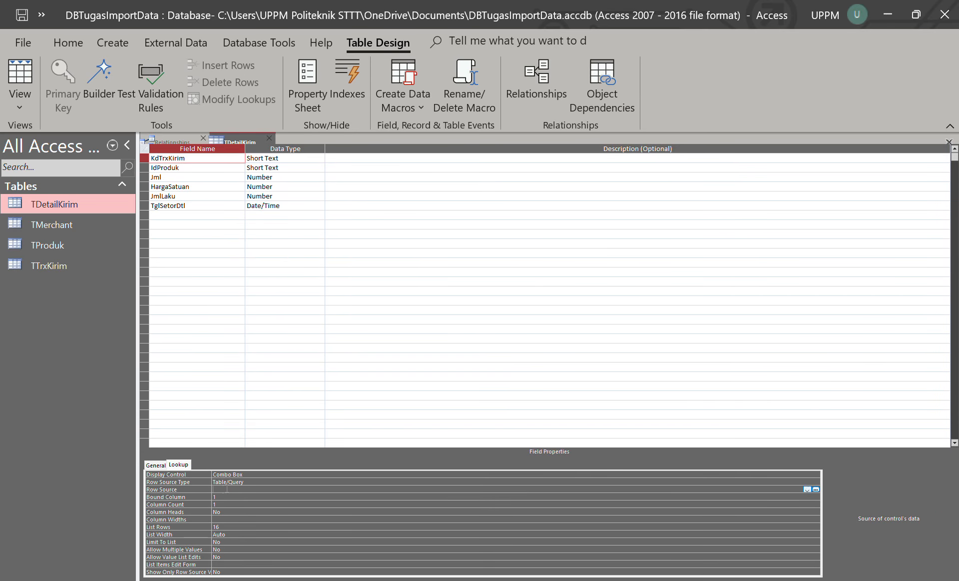
{"action": "left_click", "coordinate": [808, 489]}
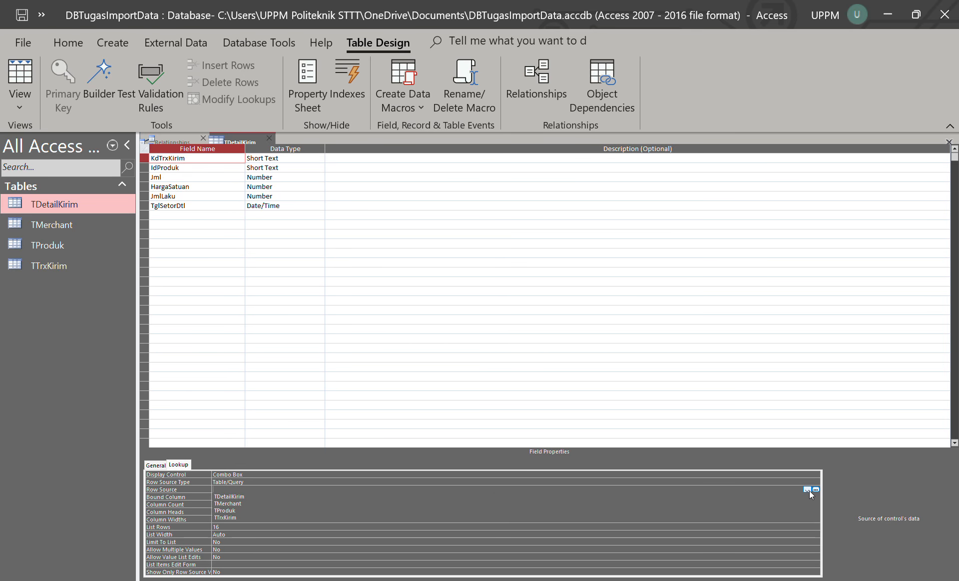
{"action": "left_click", "coordinate": [247, 518]}
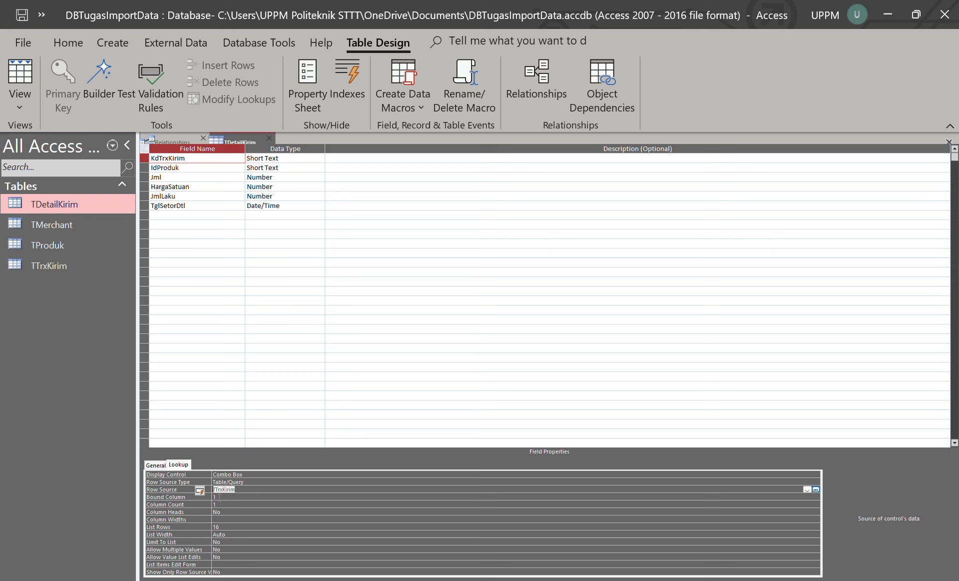
Give the KdTrxKirim lookup a column count of 4 and set Column Heads to Yes
{"action": "left_click", "coordinate": [220, 497]}
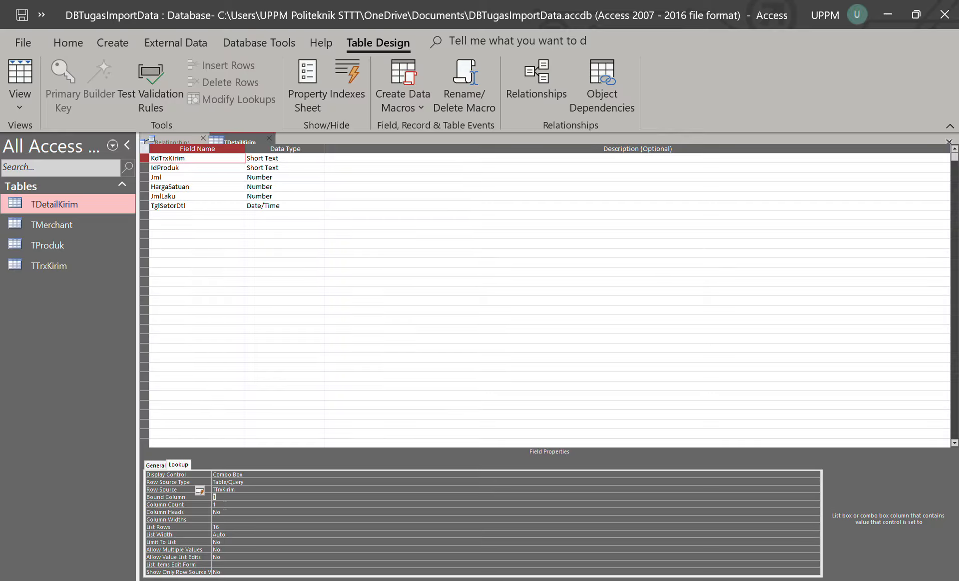
{"action": "left_click", "coordinate": [221, 504]}
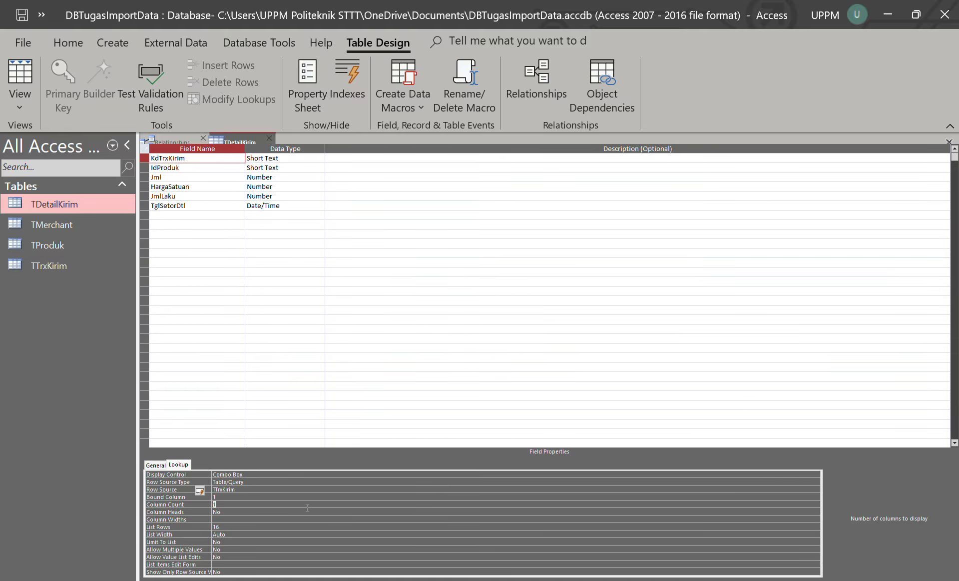
{"action": "type", "text": "3"}
{"action": "left_click", "coordinate": [197, 506]}
{"action": "type", "text": "4"}
{"action": "key", "text": "Return"}
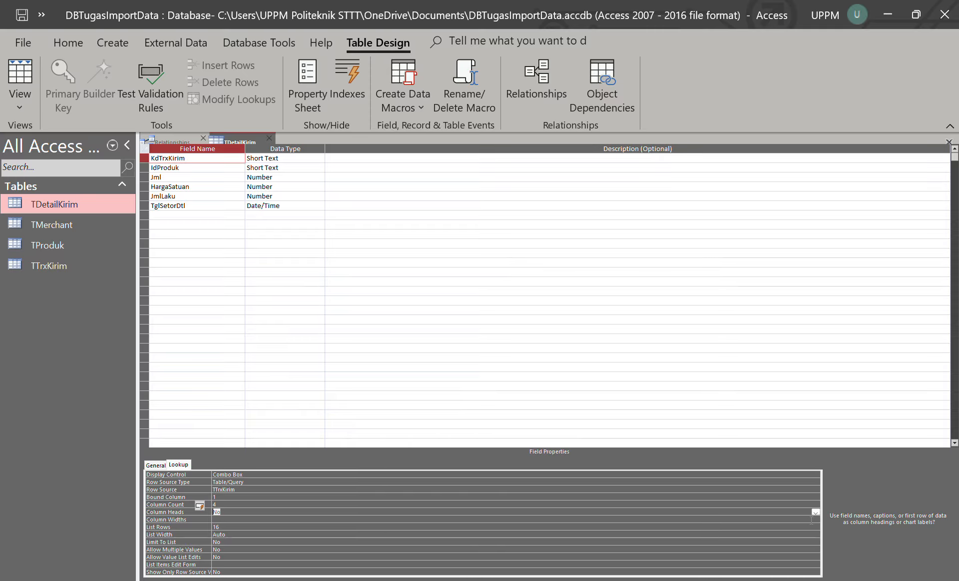
{"action": "left_click", "coordinate": [816, 511]}
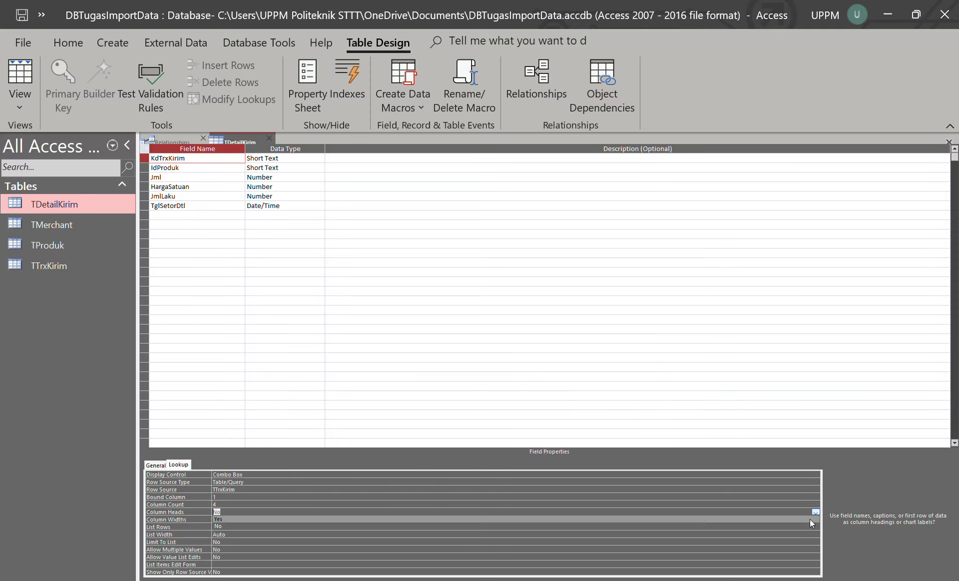
{"action": "left_click", "coordinate": [810, 520]}
Set the KdTrxKirim lookup's column widths to 2cm;3cm;3cm;3cm, its list width to 11cm and its list rows to 15
{"action": "left_click", "coordinate": [230, 521]}
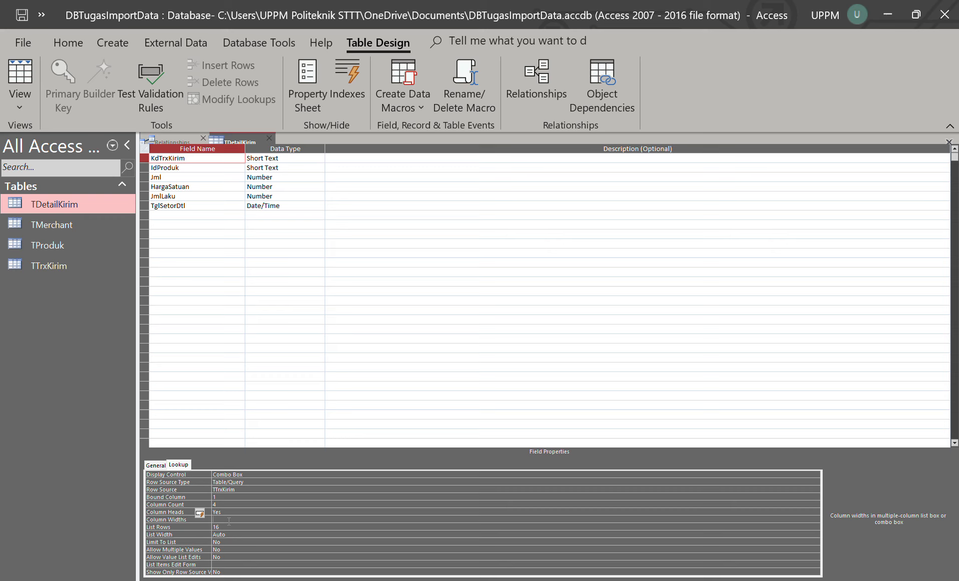
{"action": "left_click", "coordinate": [228, 520]}
{"action": "type", "text": "2cm;3cm;3cm;3cm"}
{"action": "left_click", "coordinate": [210, 534]}
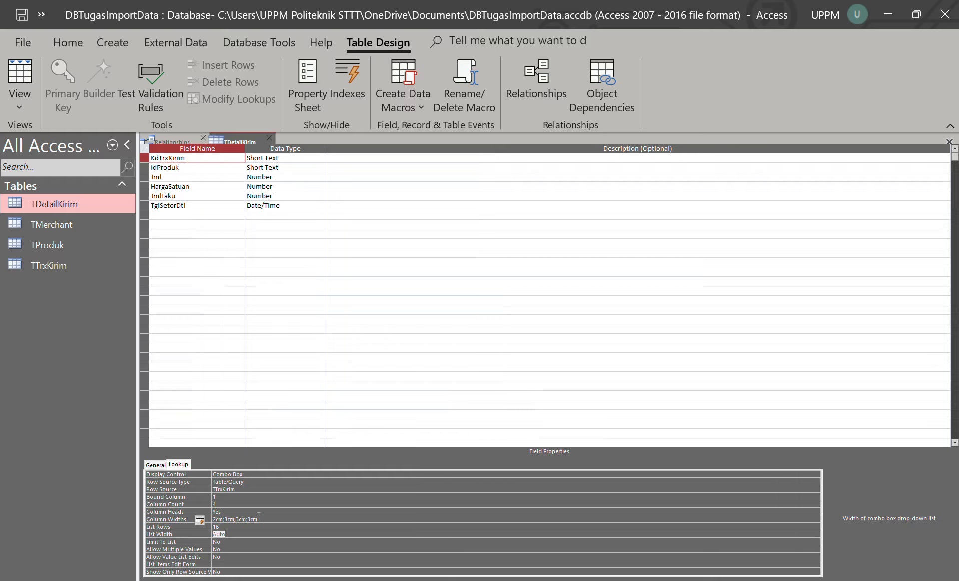
{"action": "type", "text": "11cm"}
{"action": "key", "text": "Up"}
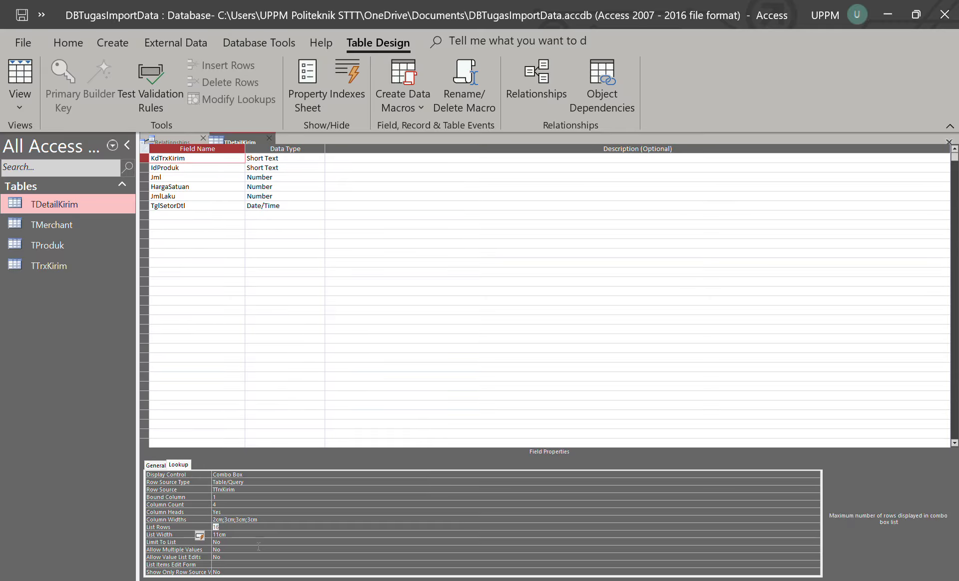
{"action": "type", "text": "1"}
{"action": "left_click", "coordinate": [223, 503]}
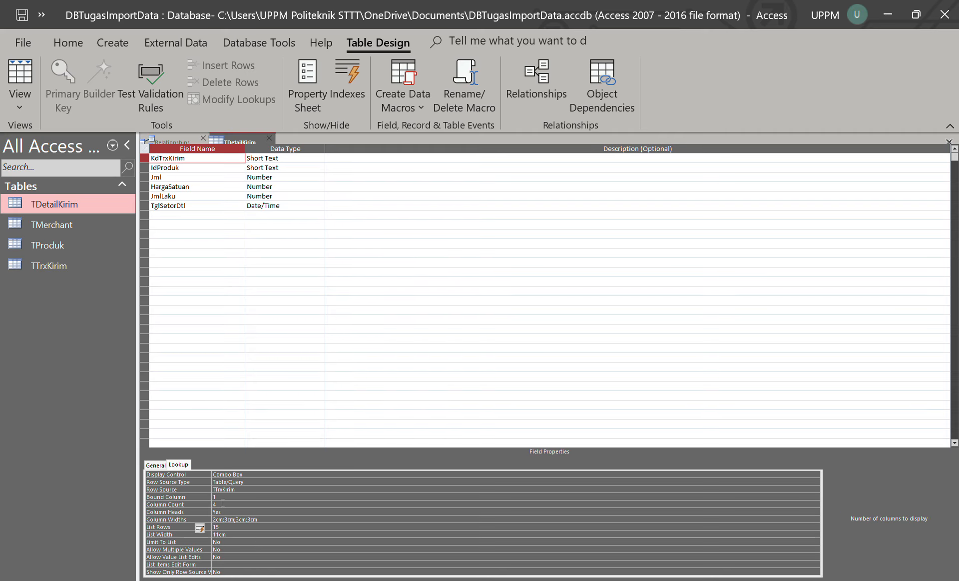
Save the TDetailKirim design, switch to Datasheet View and open the first record's KdTrxKirim lookup list
{"action": "right_click", "coordinate": [246, 136]}
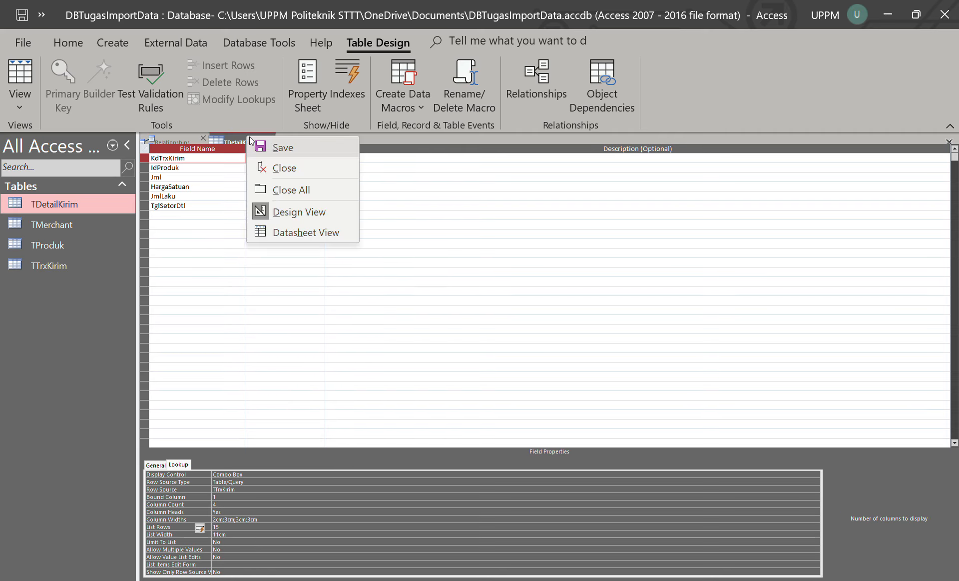
{"action": "left_click", "coordinate": [271, 144]}
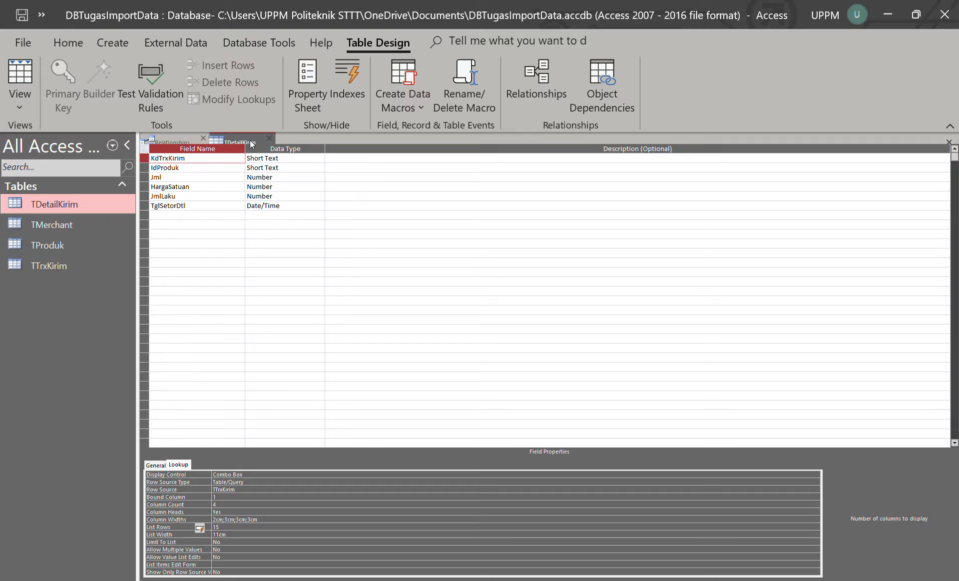
{"action": "right_click", "coordinate": [250, 140]}
{"action": "left_click", "coordinate": [294, 238]}
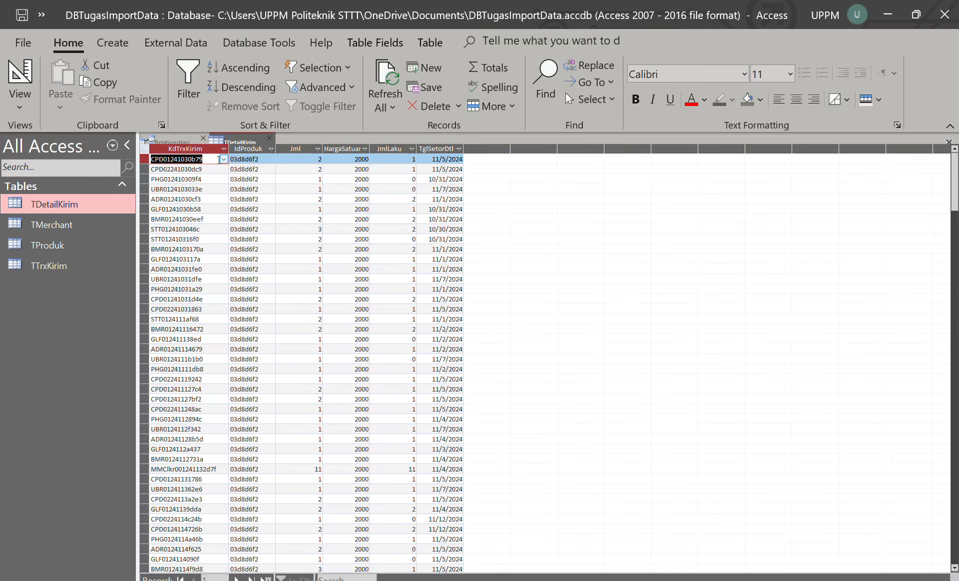
{"action": "left_click", "coordinate": [223, 159]}
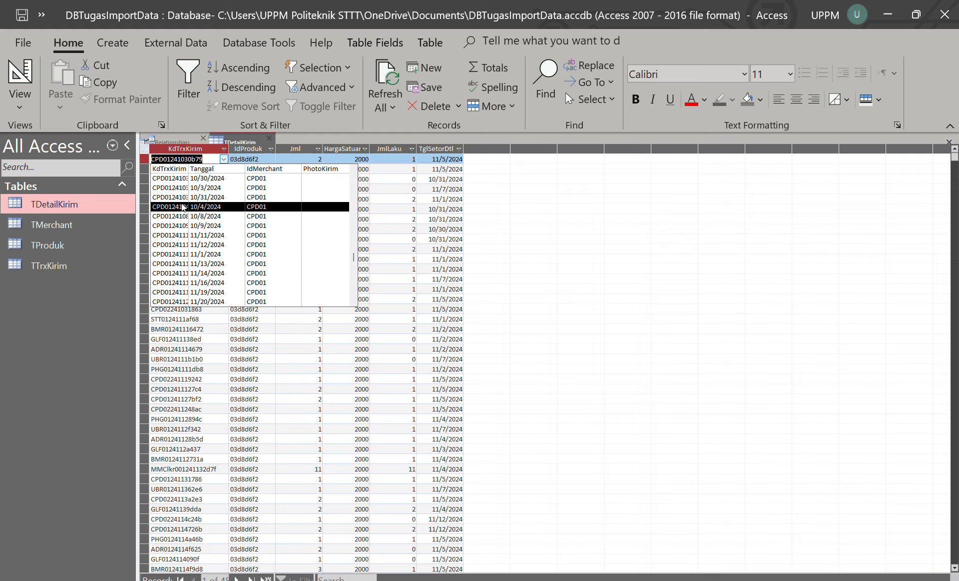
Back in Design View, change the KdTrxKirim lookup's column widths to 3cm;3cm;3cm;3cm and its list width to 12cm
{"action": "right_click", "coordinate": [235, 141]}
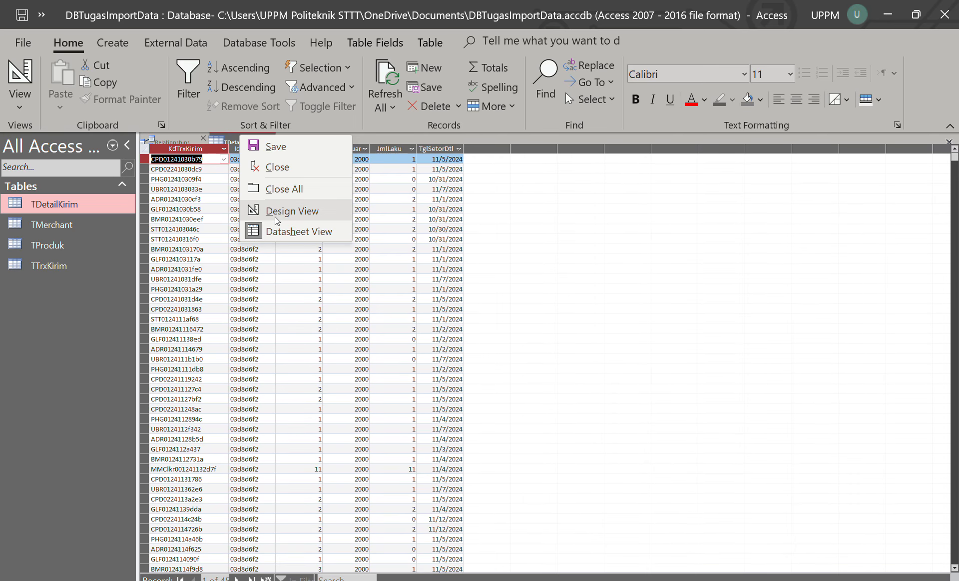
{"action": "left_click", "coordinate": [290, 214]}
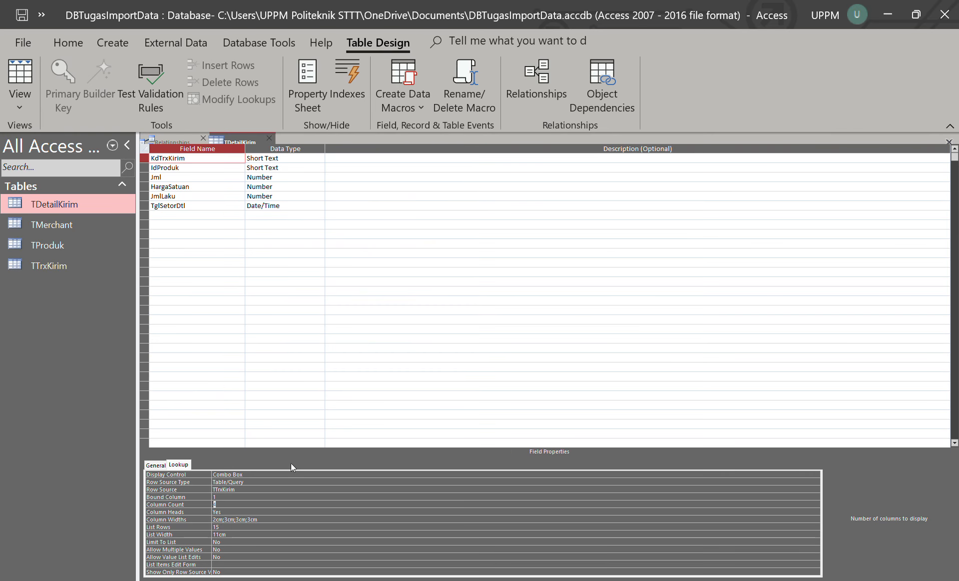
{"action": "left_click", "coordinate": [216, 520]}
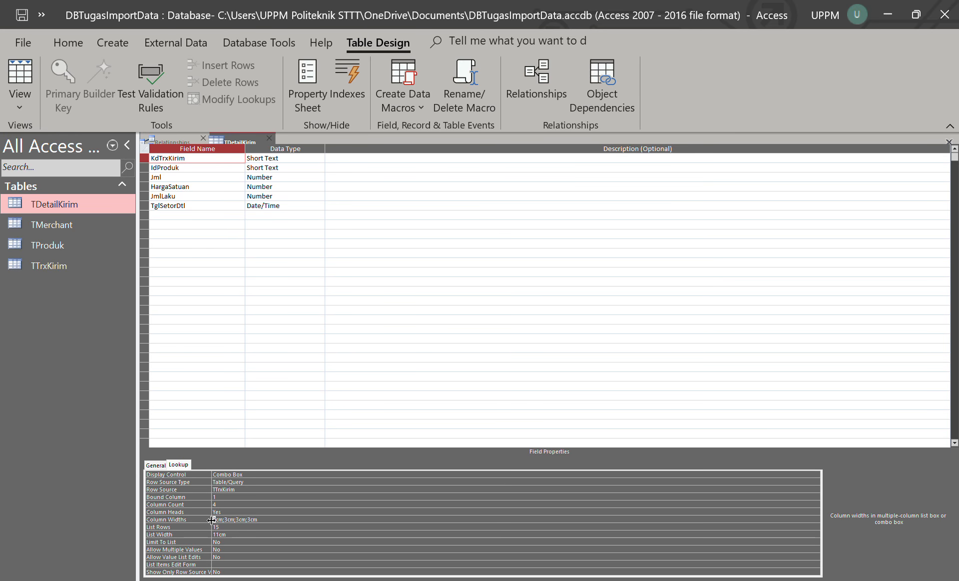
{"action": "left_click", "coordinate": [217, 534]}
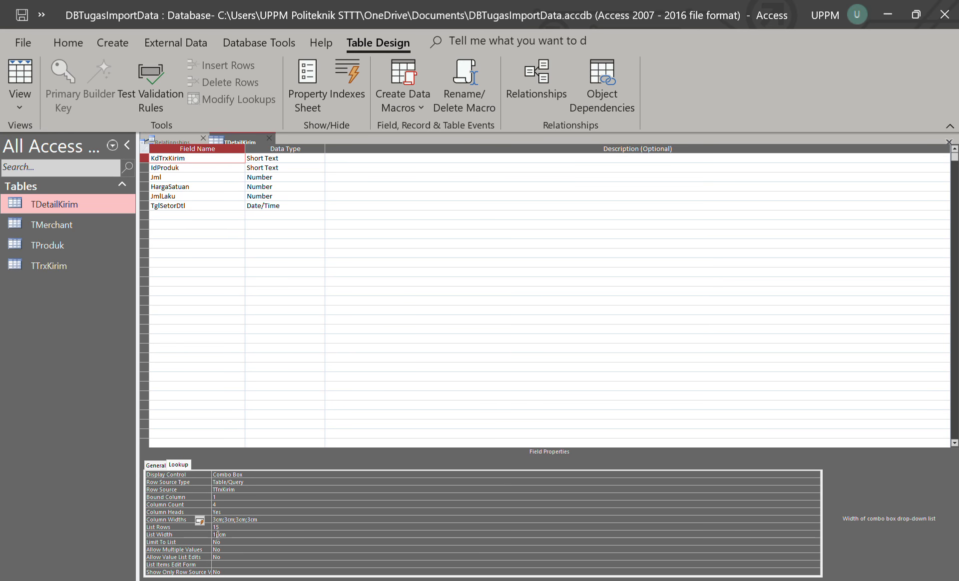
{"action": "type", "text": "2"}
{"action": "left_click", "coordinate": [287, 509]}
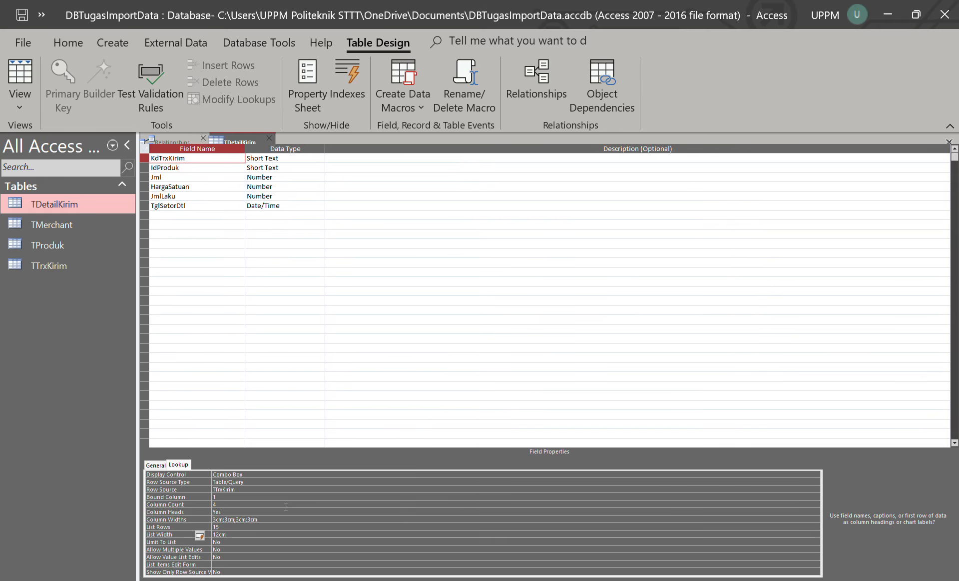
Save TDetailKirim, return to Datasheet View and look through the first record's KdTrxKirim lookup list
{"action": "right_click", "coordinate": [236, 138]}
{"action": "left_click", "coordinate": [255, 152]}
{"action": "right_click", "coordinate": [244, 139]}
{"action": "left_click", "coordinate": [302, 235]}
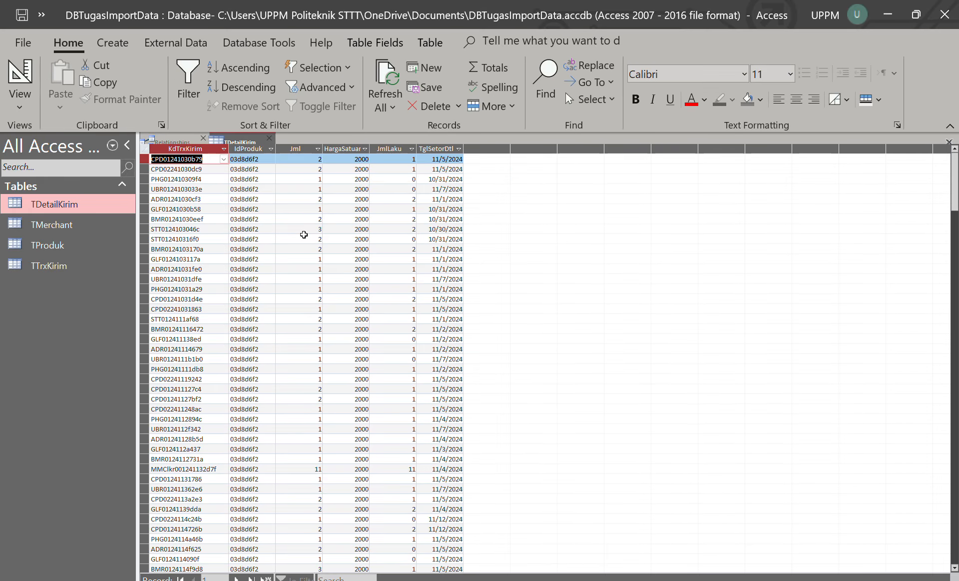
{"action": "left_click", "coordinate": [224, 159]}
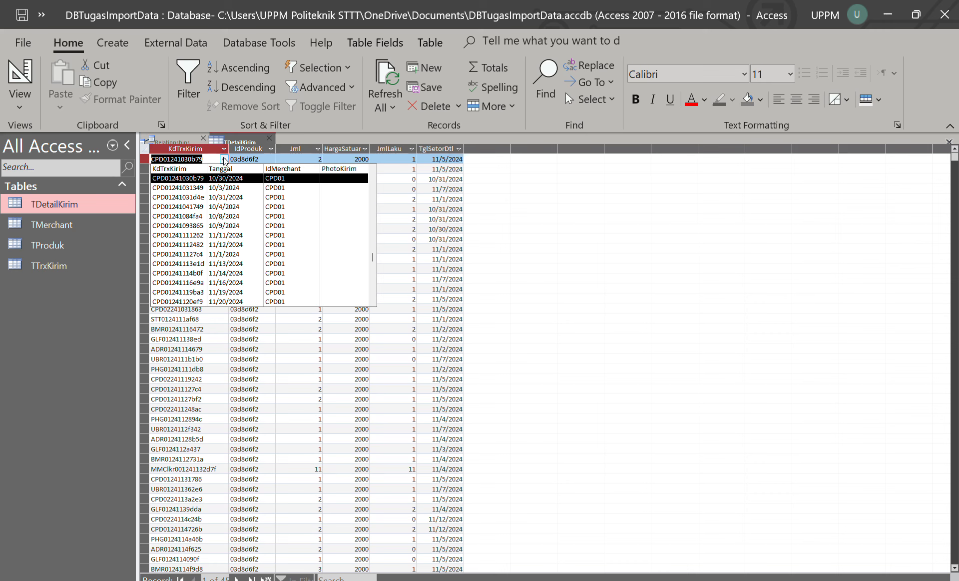
{"action": "scroll", "coordinate": [199, 278], "scroll_direction": "down", "scroll_amount": 8}
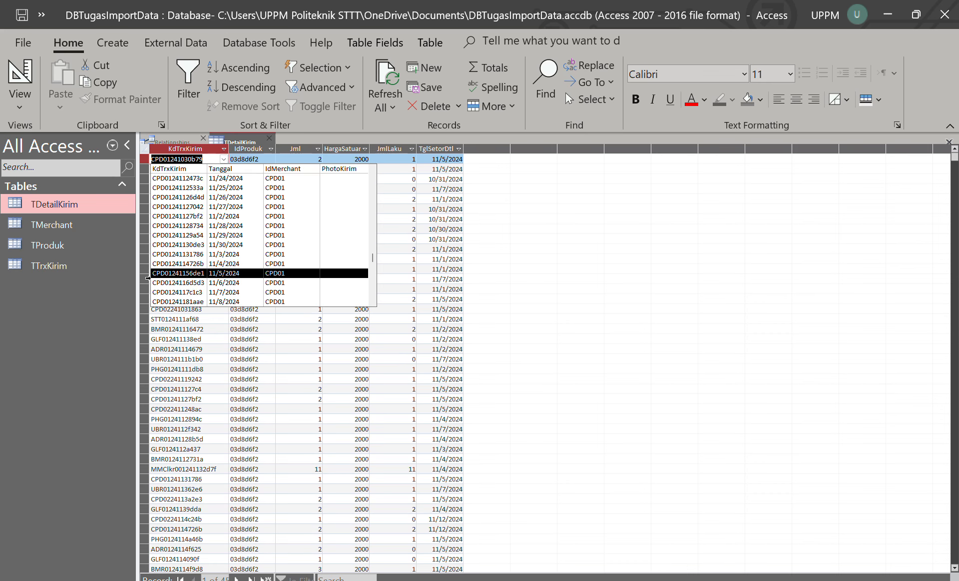
{"action": "scroll", "coordinate": [170, 265], "scroll_direction": "down", "scroll_amount": 2}
{"action": "scroll", "coordinate": [170, 265], "scroll_direction": "down", "scroll_amount": 2}
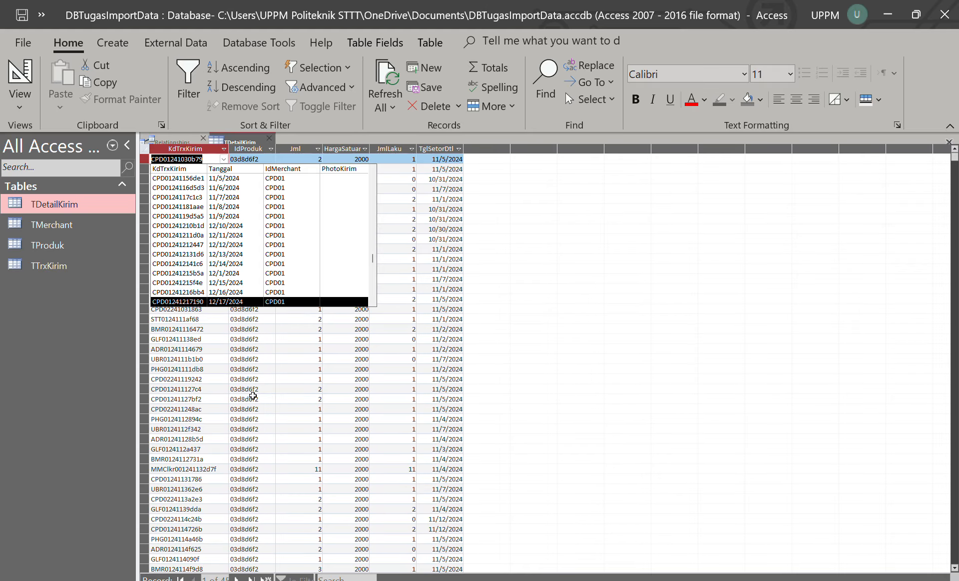
{"action": "left_click", "coordinate": [253, 397]}
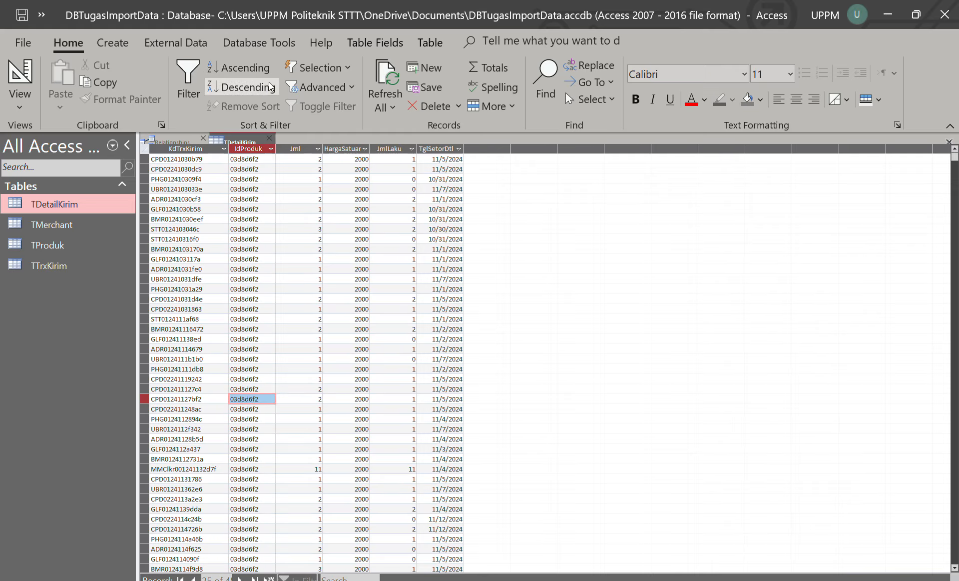
In the relationships layout, shift TDetailKirim and TProduk slightly right and move TTrxKirim right and down to space out the tables
{"action": "left_click", "coordinate": [257, 46]}
{"action": "left_click", "coordinate": [173, 142]}
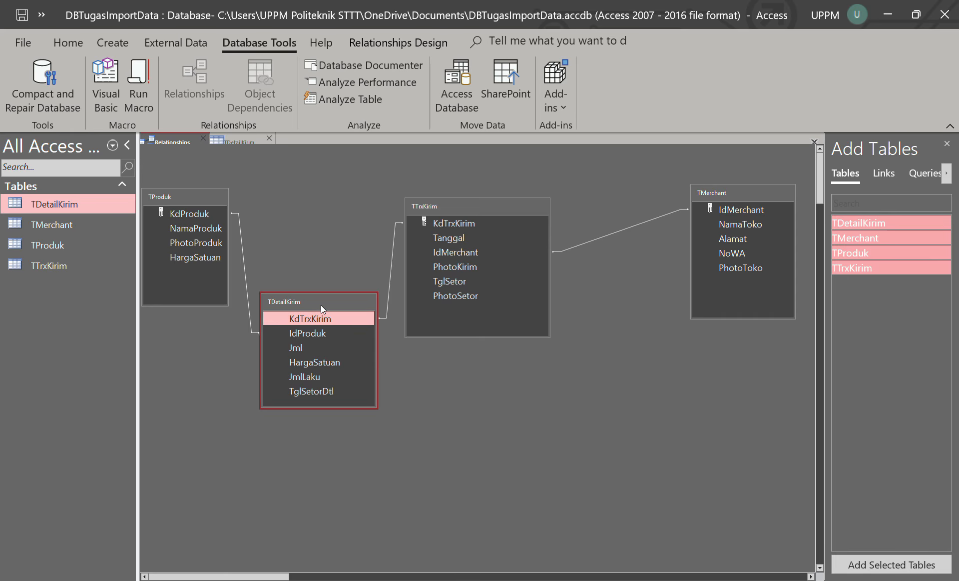
{"action": "left_click_drag", "start_coordinate": [321, 304], "coordinate": [330, 303]}
{"action": "left_click_drag", "start_coordinate": [178, 198], "coordinate": [188, 197]}
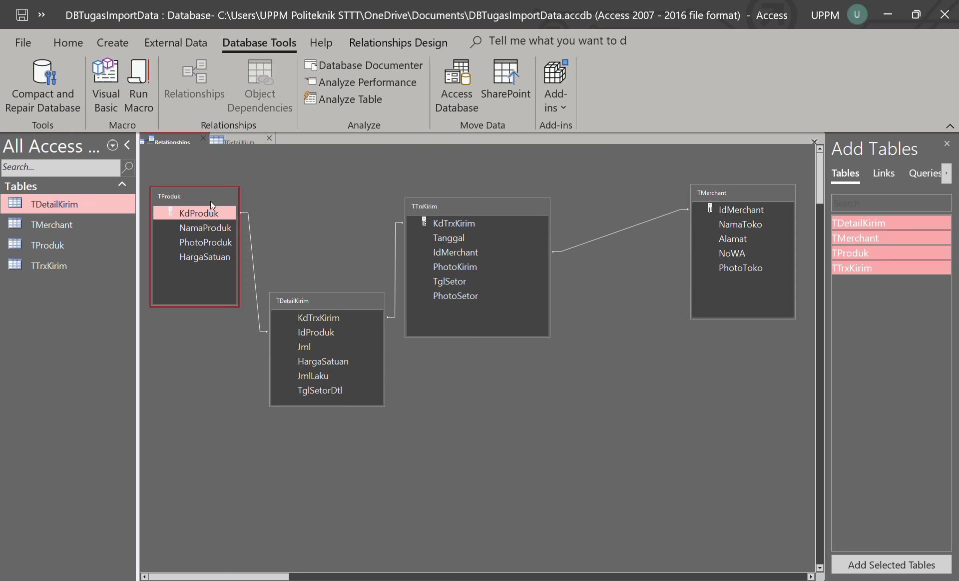
{"action": "left_click_drag", "start_coordinate": [445, 208], "coordinate": [484, 220]}
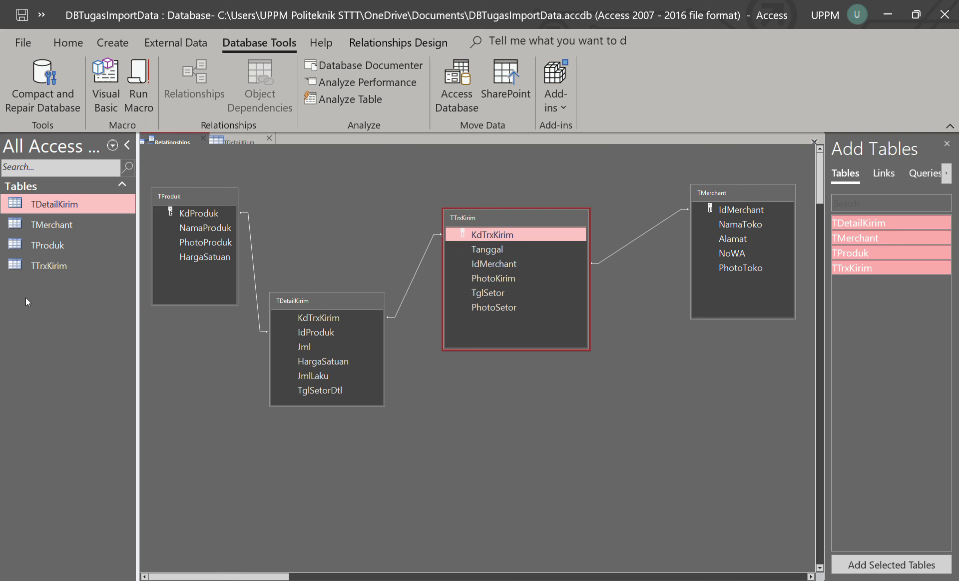
Create a new query in Design View and add the TMerchant and TTrxKirim tables to it
{"action": "left_click", "coordinate": [111, 44]}
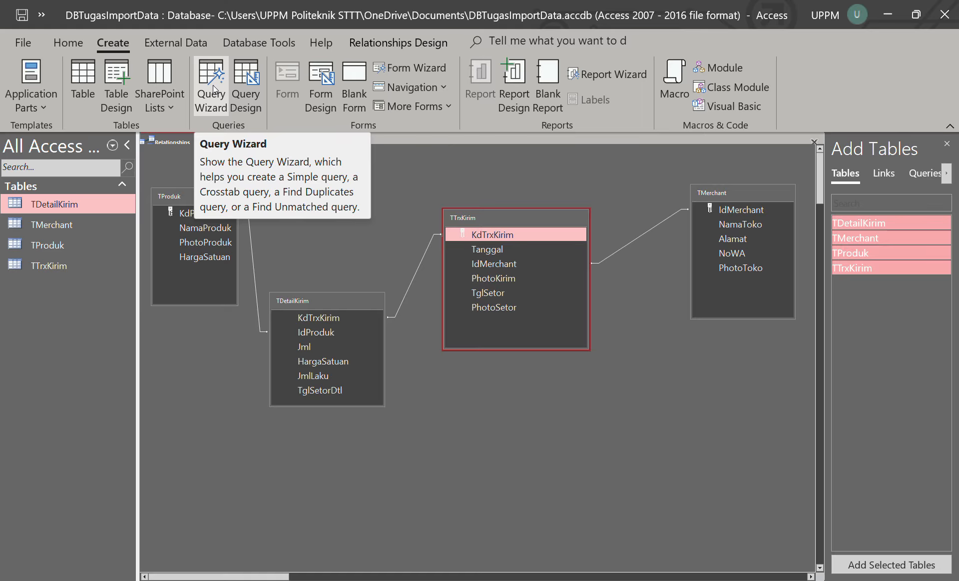
{"action": "left_click", "coordinate": [252, 97]}
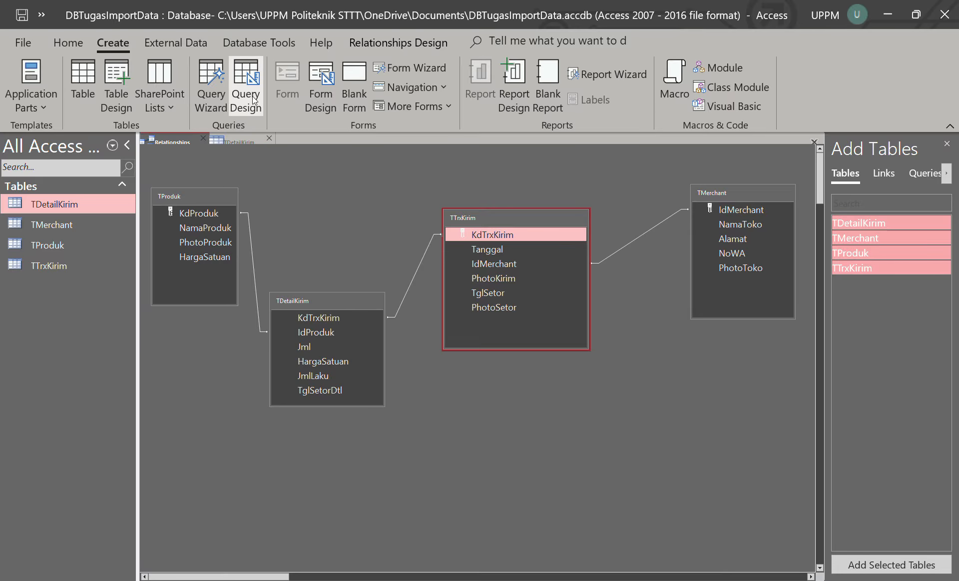
{"action": "left_click", "coordinate": [254, 99]}
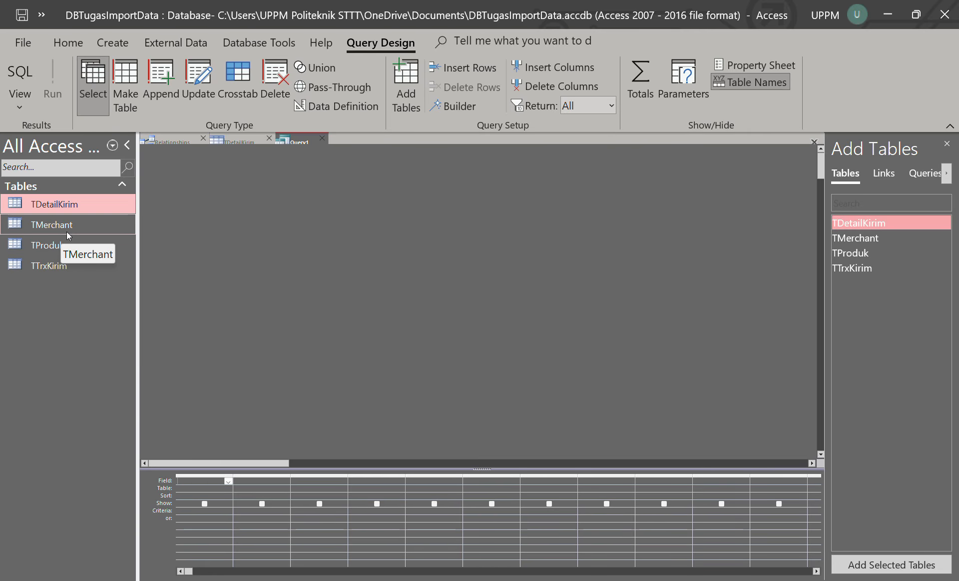
{"action": "left_click", "coordinate": [850, 238]}
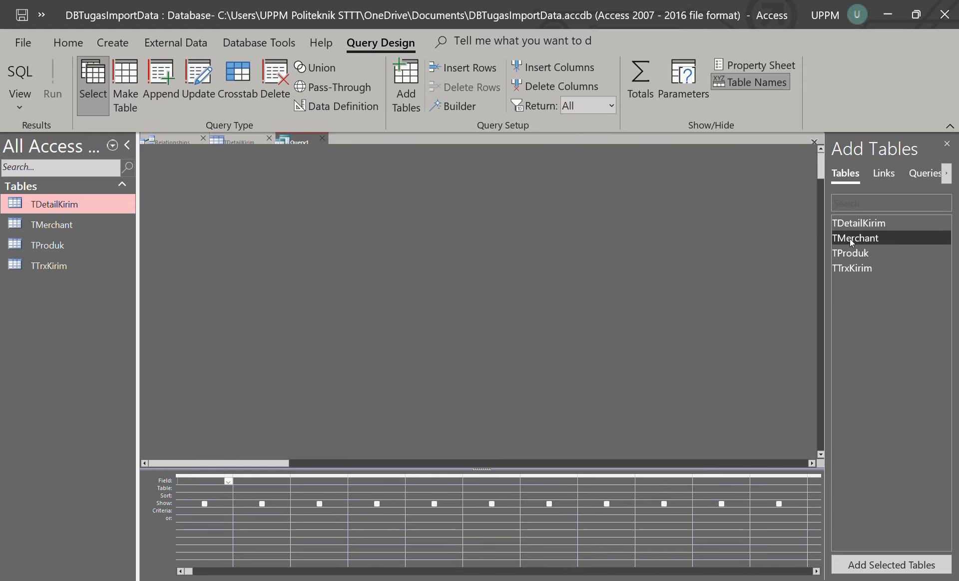
{"action": "double_click", "coordinate": [850, 238]}
{"action": "left_click", "coordinate": [854, 269]}
{"action": "double_click", "coordinate": [854, 269]}
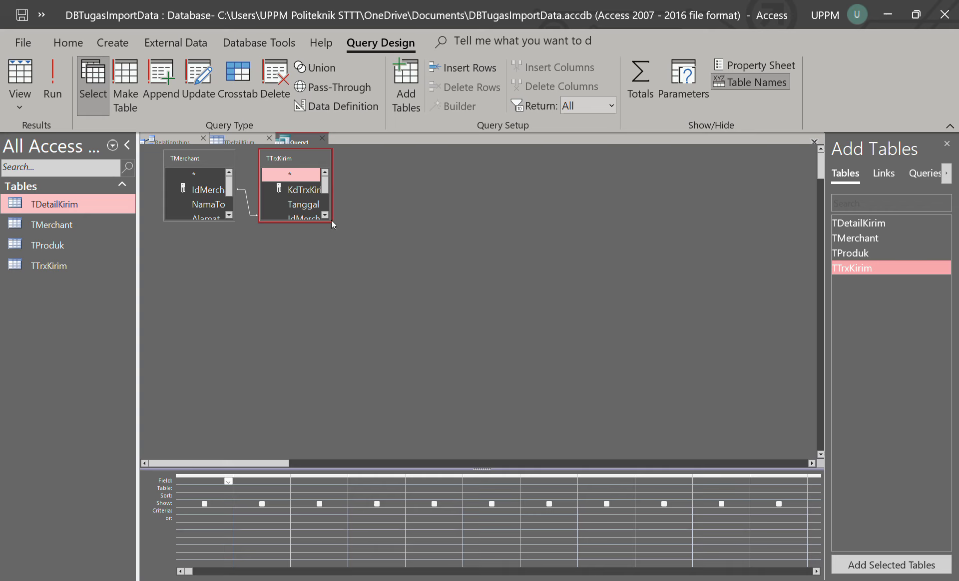
Enlarge the TTrxKirim and TMerchant field lists to show all fields, and move TTrxKirim away from TMerchant
{"action": "left_click_drag", "start_coordinate": [332, 220], "coordinate": [433, 286]}
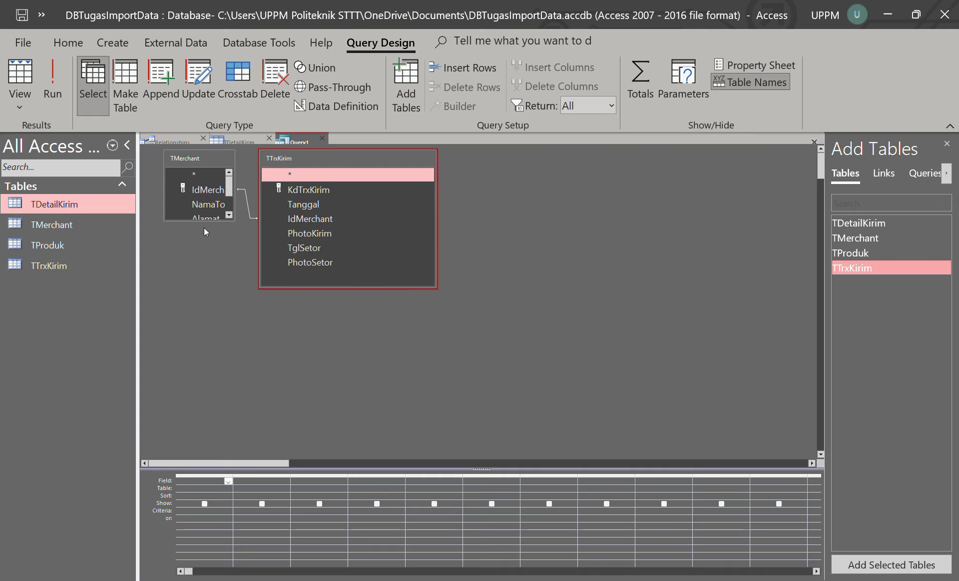
{"action": "left_click", "coordinate": [233, 219]}
{"action": "left_click_drag", "start_coordinate": [233, 218], "coordinate": [255, 272]}
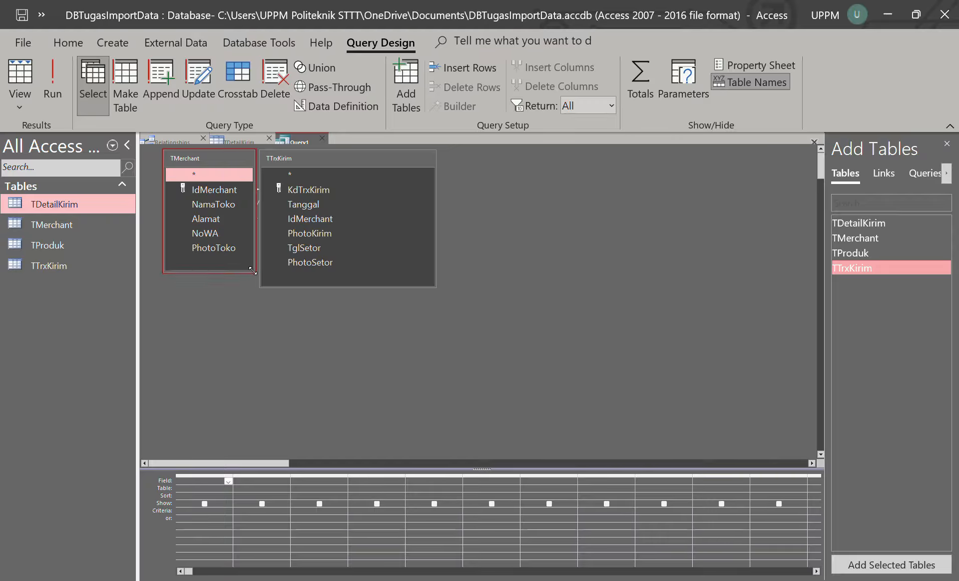
{"action": "left_click_drag", "start_coordinate": [350, 164], "coordinate": [486, 172]}
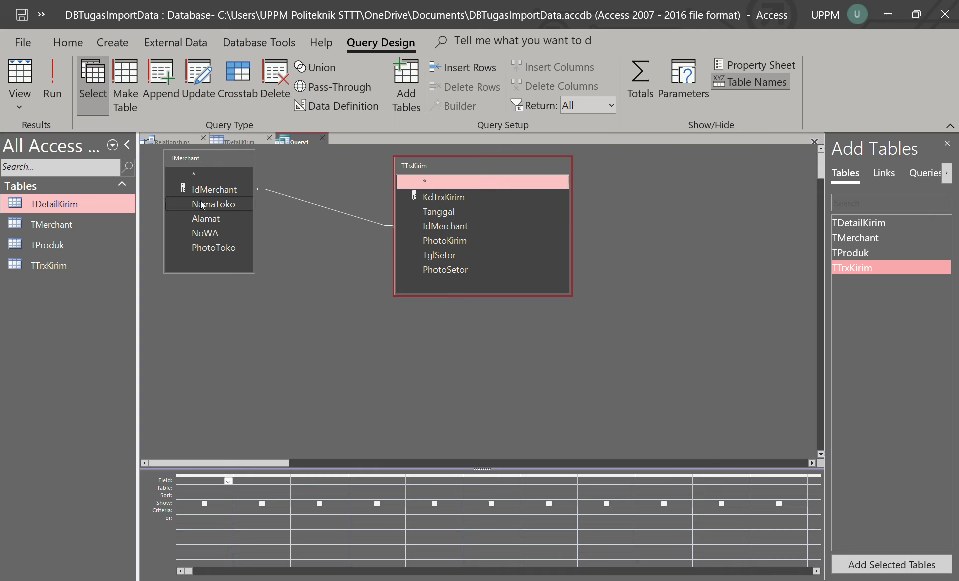
Add IdMerchant and NamaToko from TMerchant and Tanggal from TTrxKirim to the query's first three columns
{"action": "left_click_drag", "start_coordinate": [218, 195], "coordinate": [217, 492]}
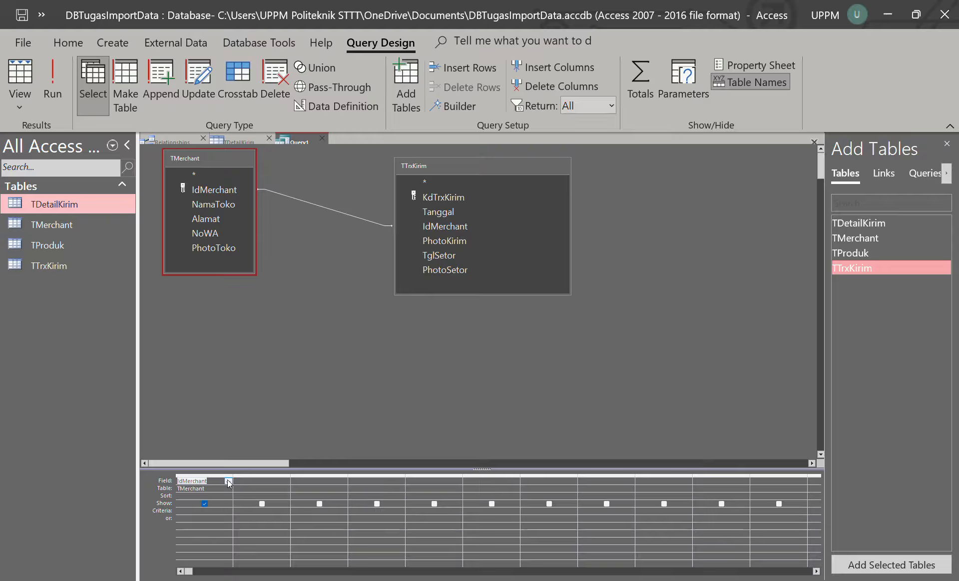
{"action": "left_click_drag", "start_coordinate": [233, 210], "coordinate": [266, 484]}
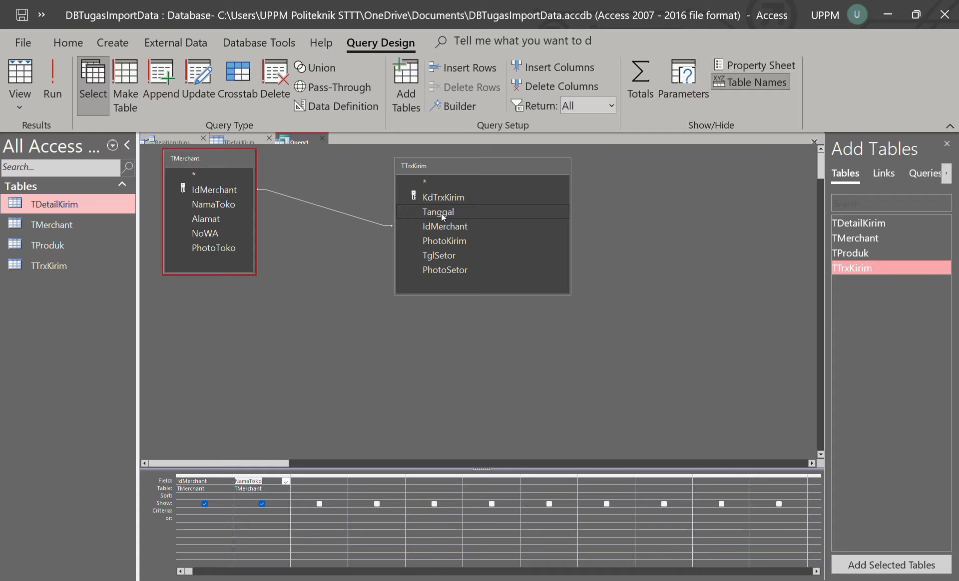
{"action": "left_click_drag", "start_coordinate": [442, 212], "coordinate": [323, 485]}
{"action": "left_click_drag", "start_coordinate": [323, 482], "coordinate": [325, 480]}
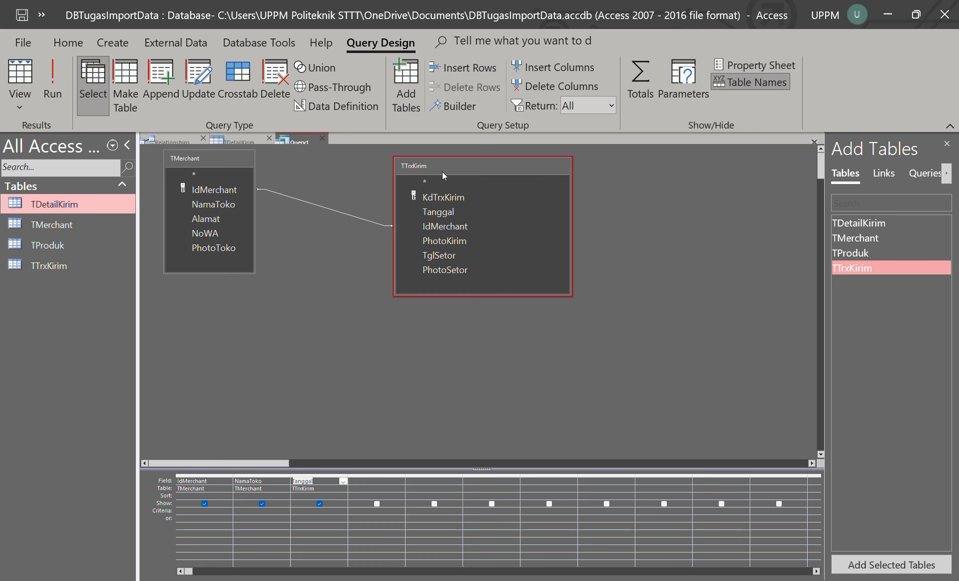
Run the query and widen the Tanggal and NamaToko columns in its datasheet
{"action": "left_click", "coordinate": [50, 77]}
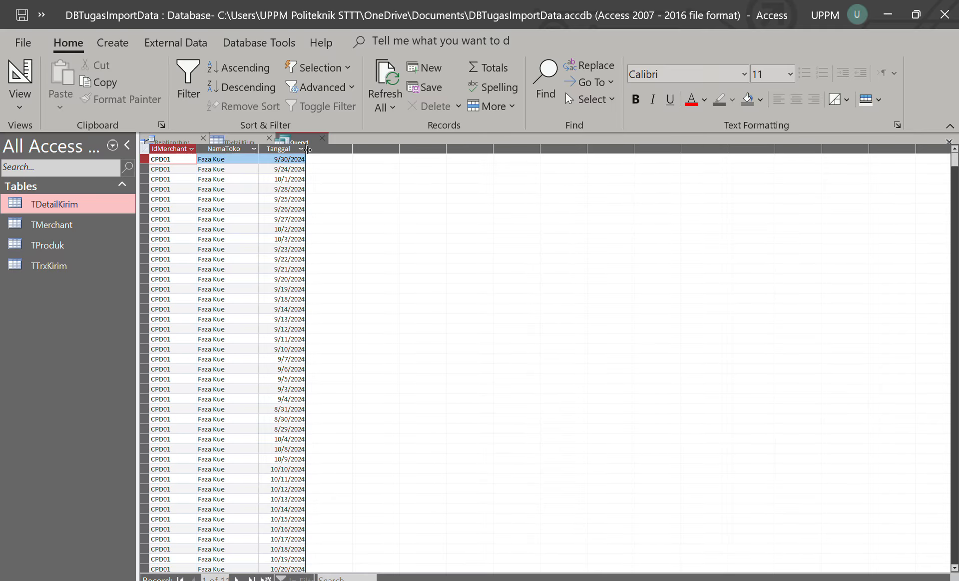
{"action": "left_click_drag", "start_coordinate": [307, 149], "coordinate": [343, 150]}
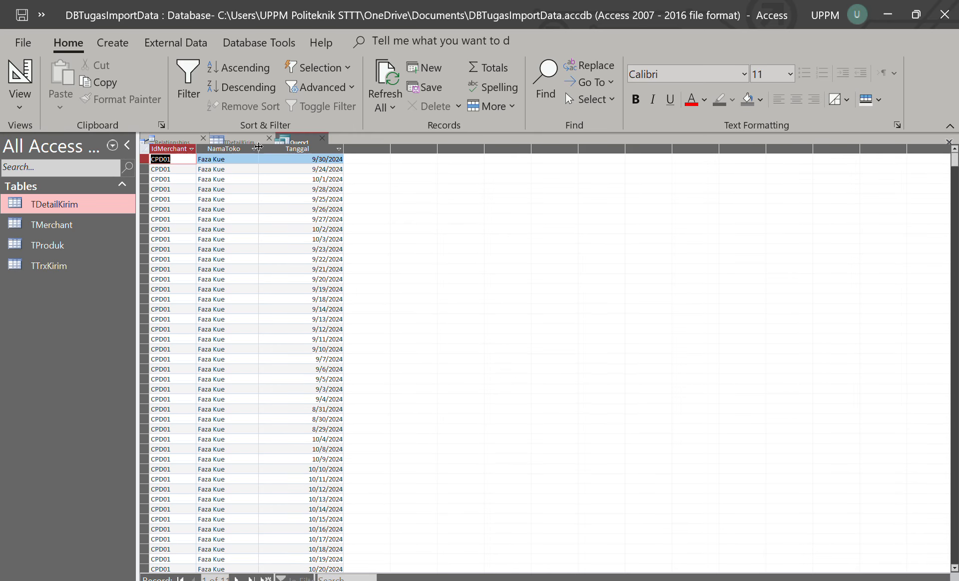
{"action": "left_click_drag", "start_coordinate": [259, 149], "coordinate": [283, 149]}
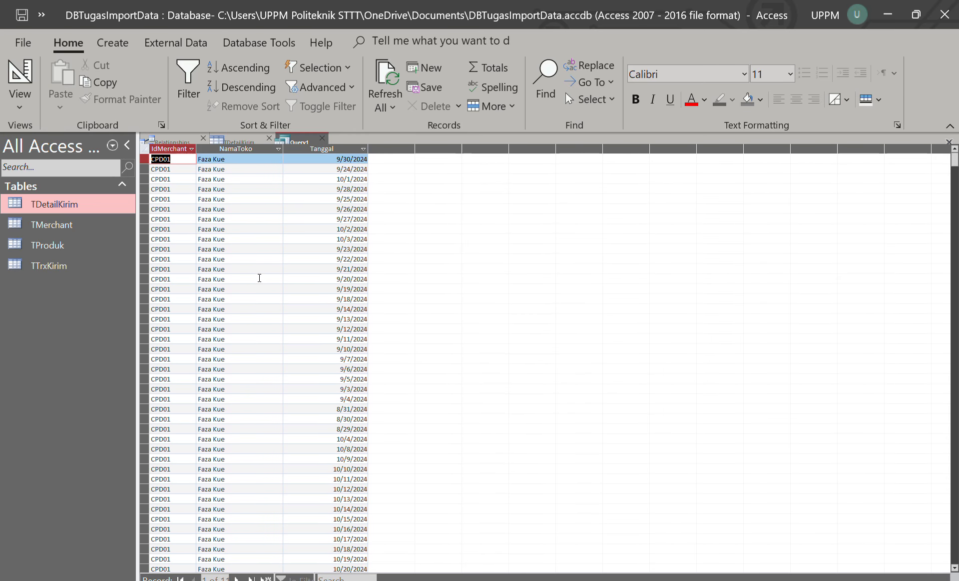
{"action": "scroll", "coordinate": [258, 278], "scroll_direction": "down", "scroll_amount": 8}
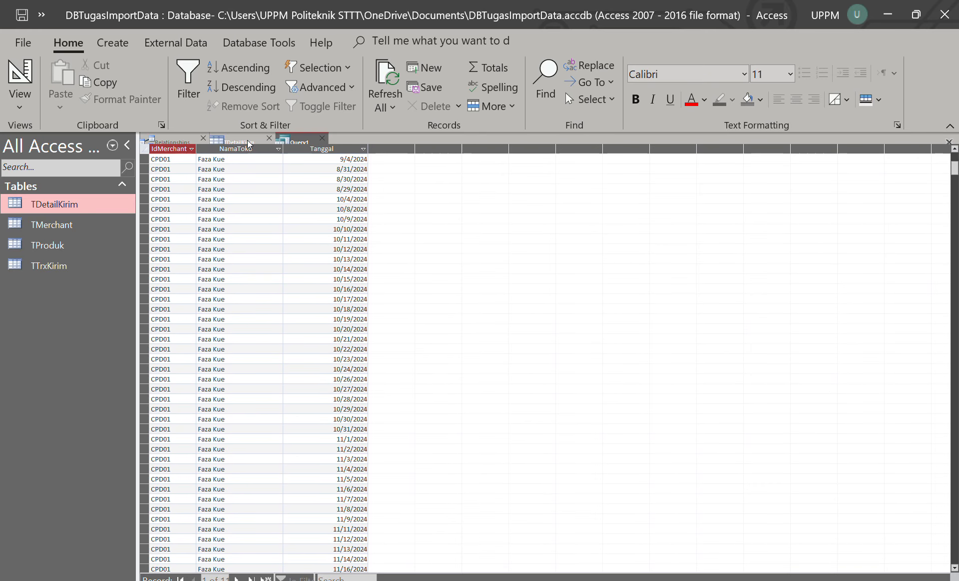
Save the query as QTglTransaksiMerchant
{"action": "right_click", "coordinate": [296, 143]}
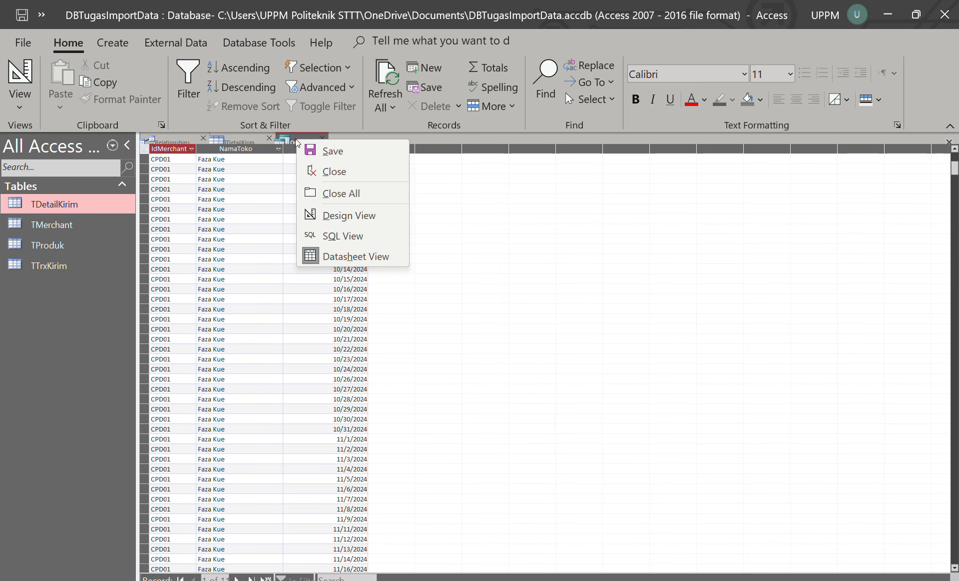
{"action": "left_click", "coordinate": [348, 156]}
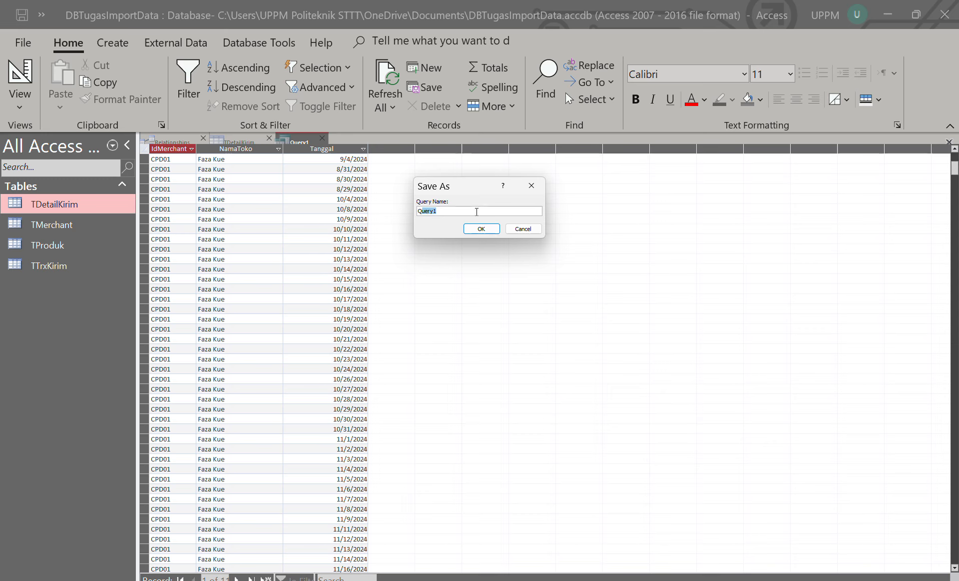
{"action": "type", "text": "QTglTransaksiMerchant"}
{"action": "left_click", "coordinate": [480, 229]}
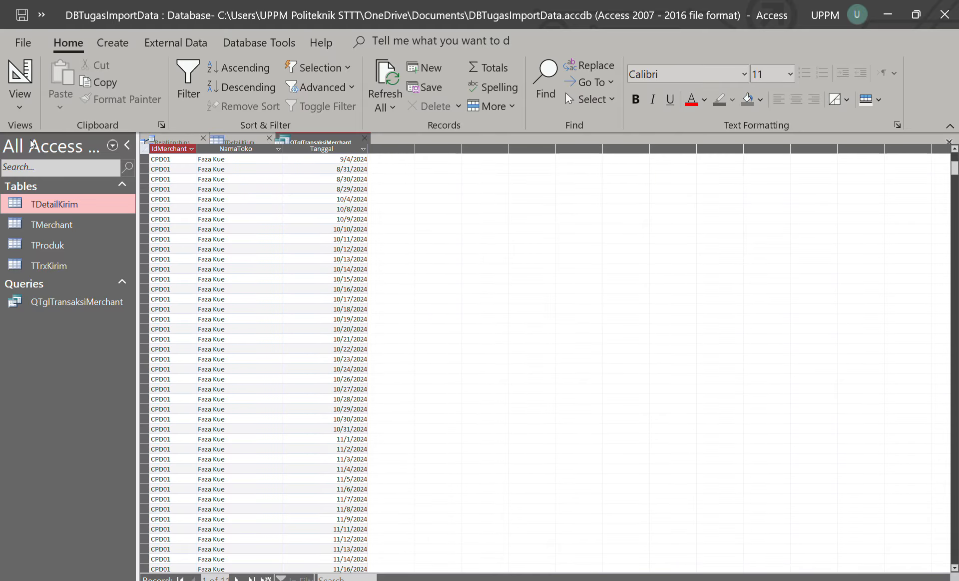
Switch QTglTransaksiMerchant to SQL View and examine its whole SELECT statement with the INNER JOIN
{"action": "left_click", "coordinate": [23, 105]}
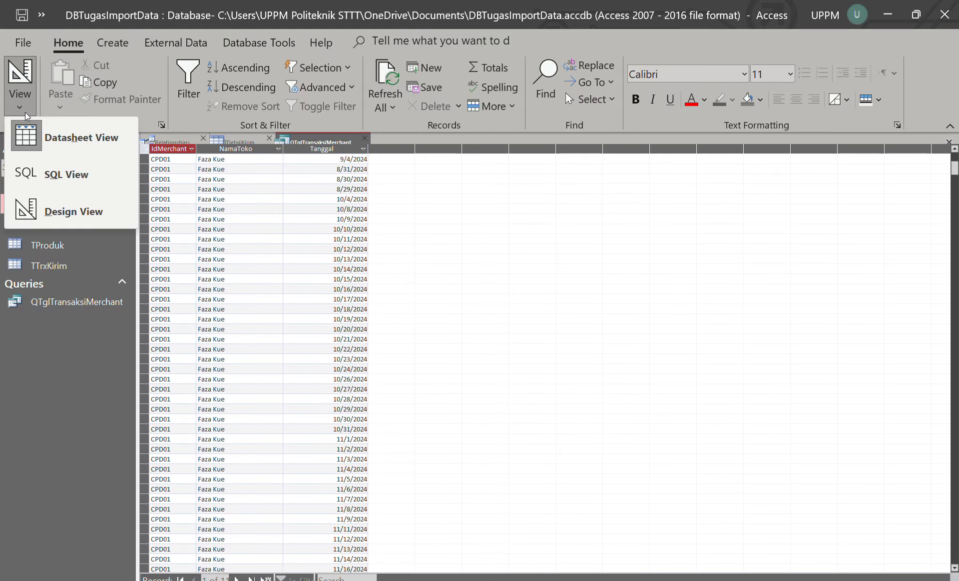
{"action": "left_click", "coordinate": [66, 173]}
{"action": "left_click", "coordinate": [364, 197]}
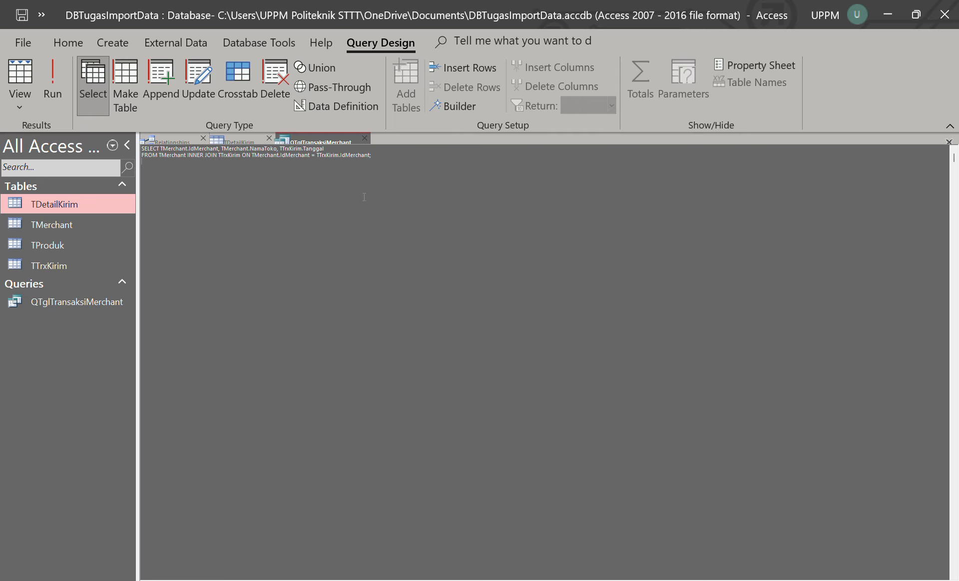
{"action": "left_click_drag", "start_coordinate": [386, 157], "coordinate": [125, 145]}
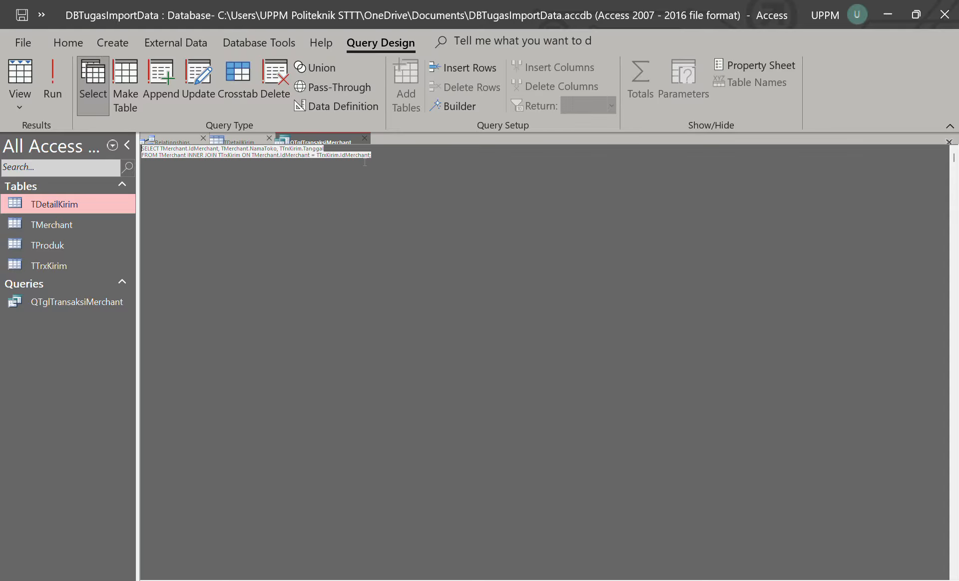
Run QTglTransaksiMerchant from its SQL and inspect the Tanggal and NamaToko values in the result
{"action": "left_click", "coordinate": [53, 85]}
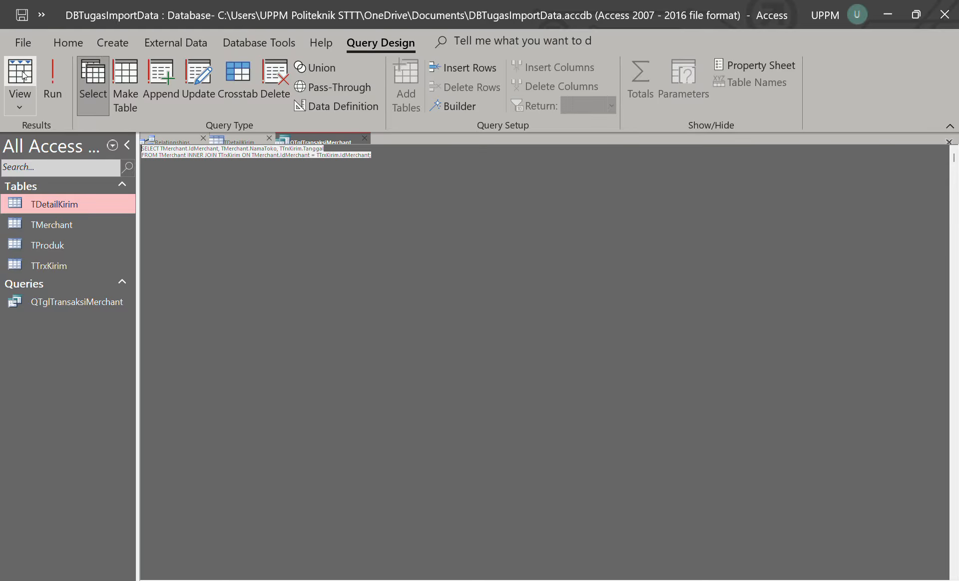
{"action": "left_click", "coordinate": [336, 189]}
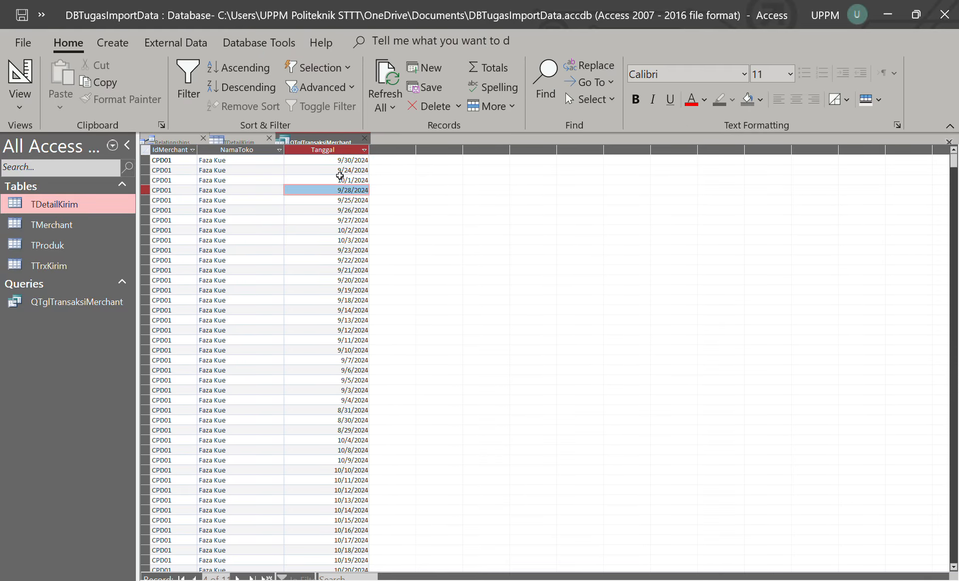
{"action": "left_click", "coordinate": [226, 177]}
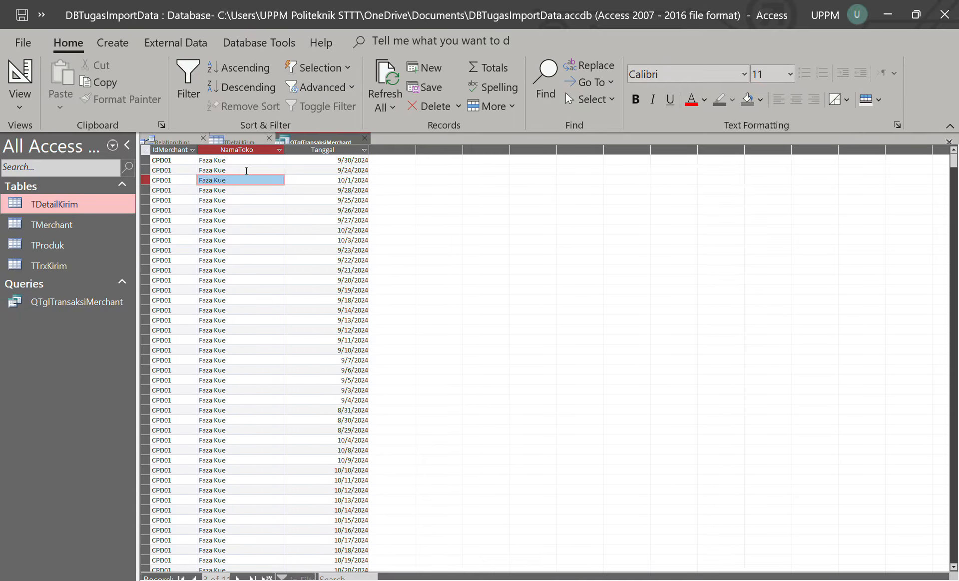
{"action": "double_click", "coordinate": [60, 257]}
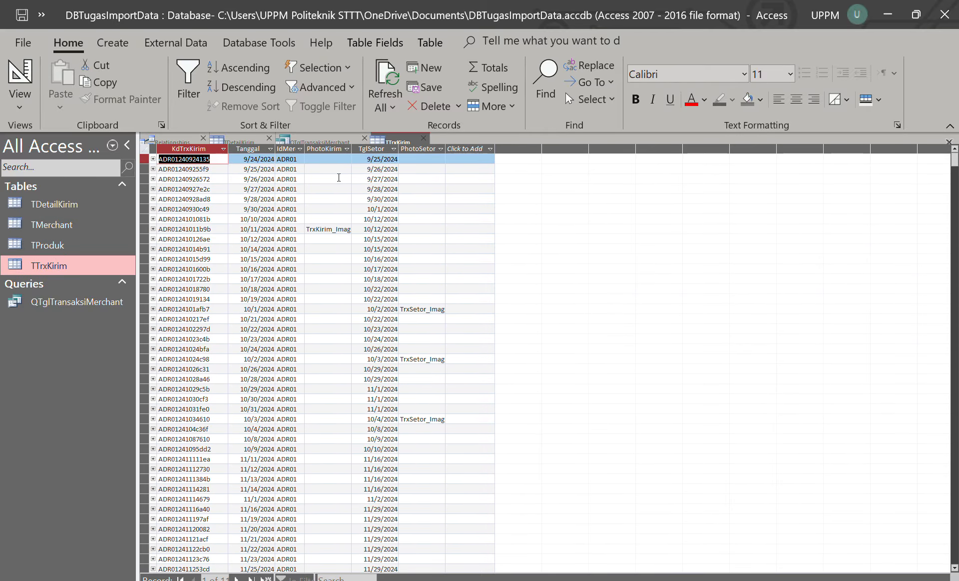
{"action": "left_click", "coordinate": [296, 181]}
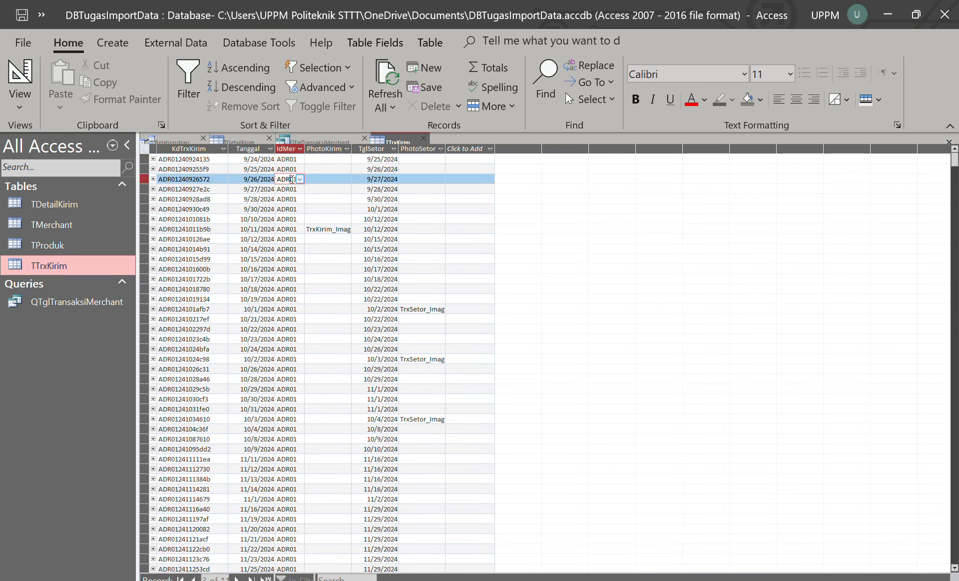
{"action": "double_click", "coordinate": [289, 179]}
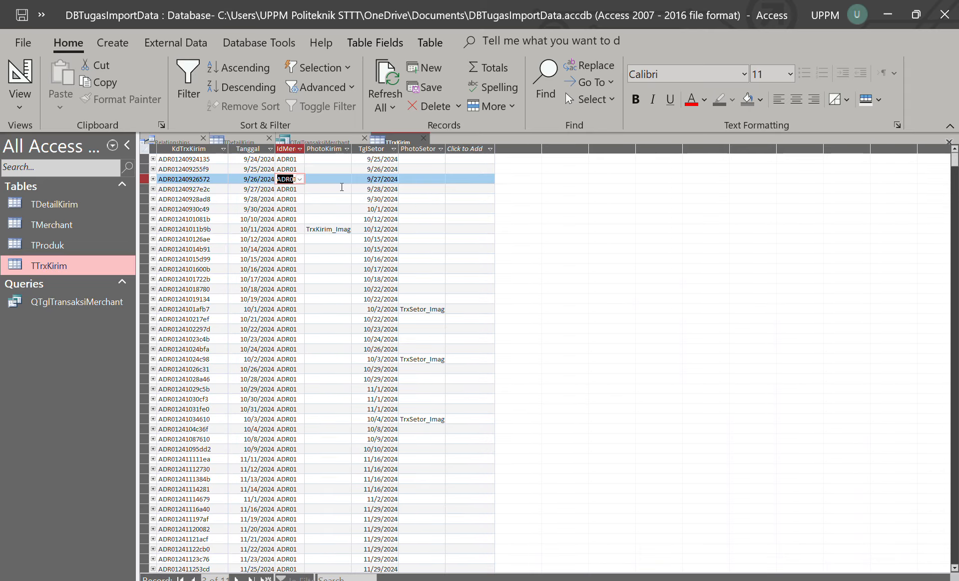
{"action": "left_click", "coordinate": [298, 219]}
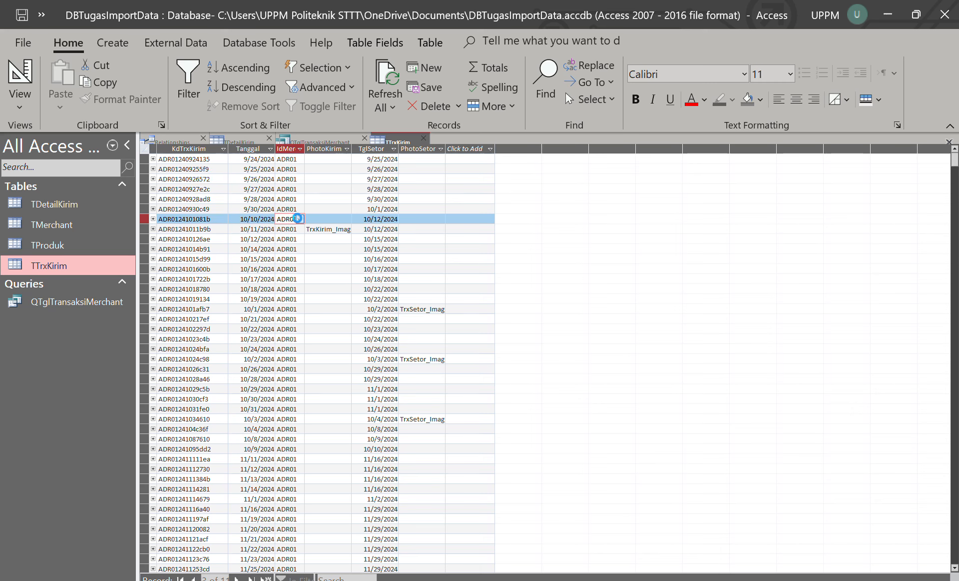
{"action": "left_click", "coordinate": [300, 219]}
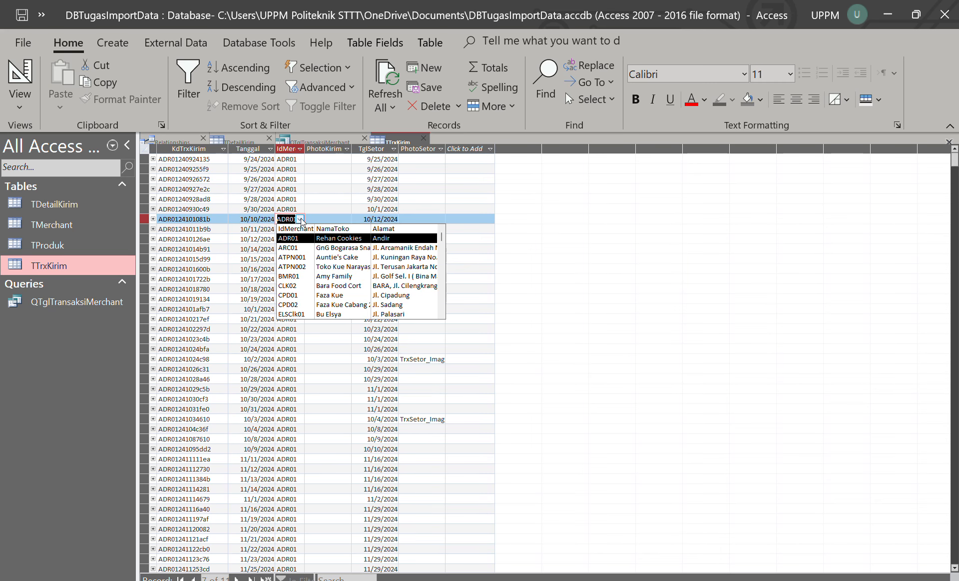
{"action": "left_click", "coordinate": [301, 219]}
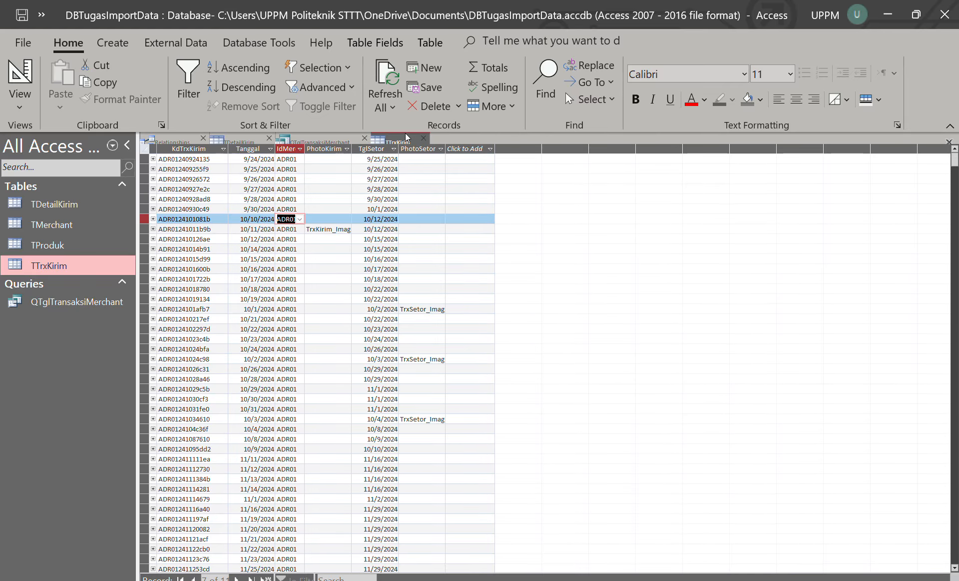
{"action": "left_click", "coordinate": [424, 138]}
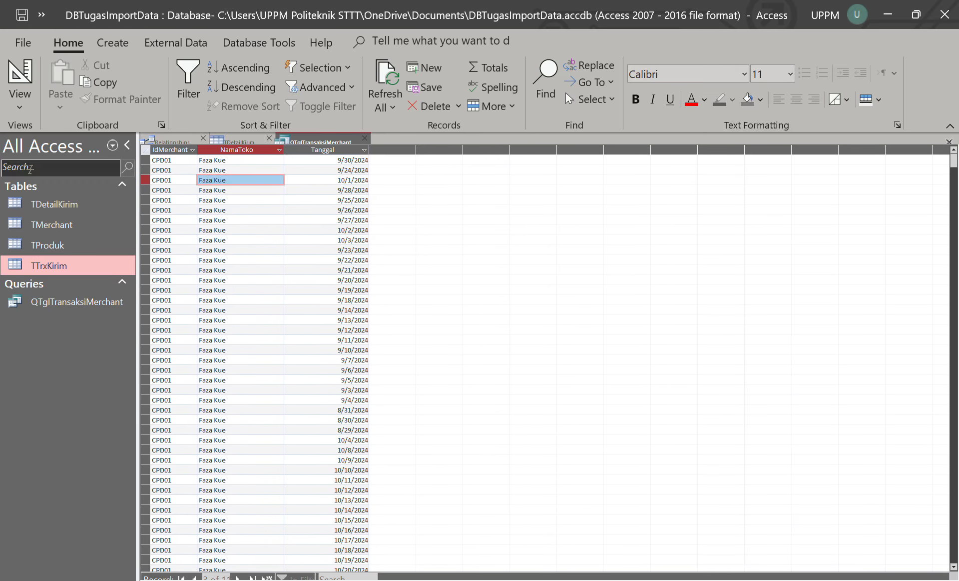
Start a second query in Design View and add TMerchant and TTrxKirim as its source tables
{"action": "left_click", "coordinate": [113, 44]}
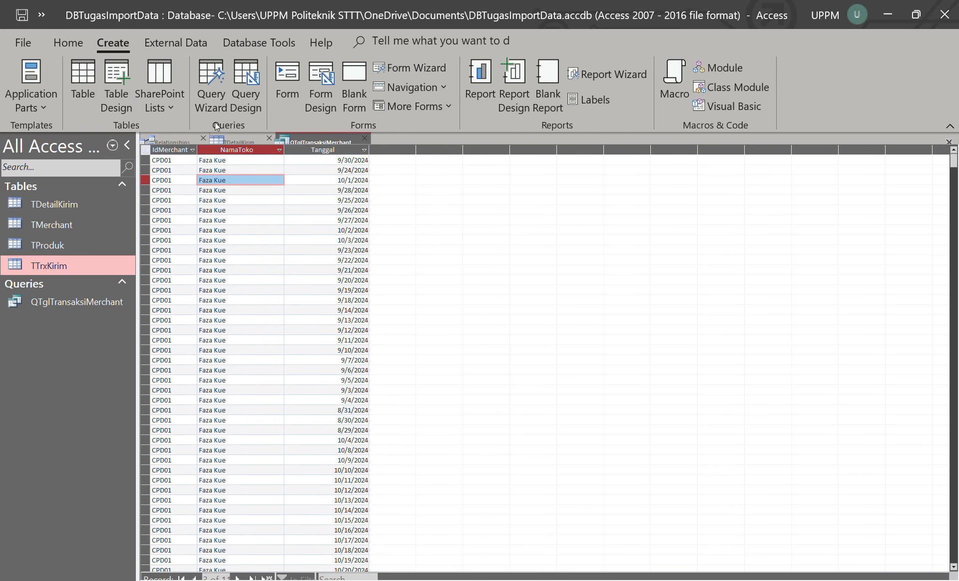
{"action": "left_click", "coordinate": [246, 87]}
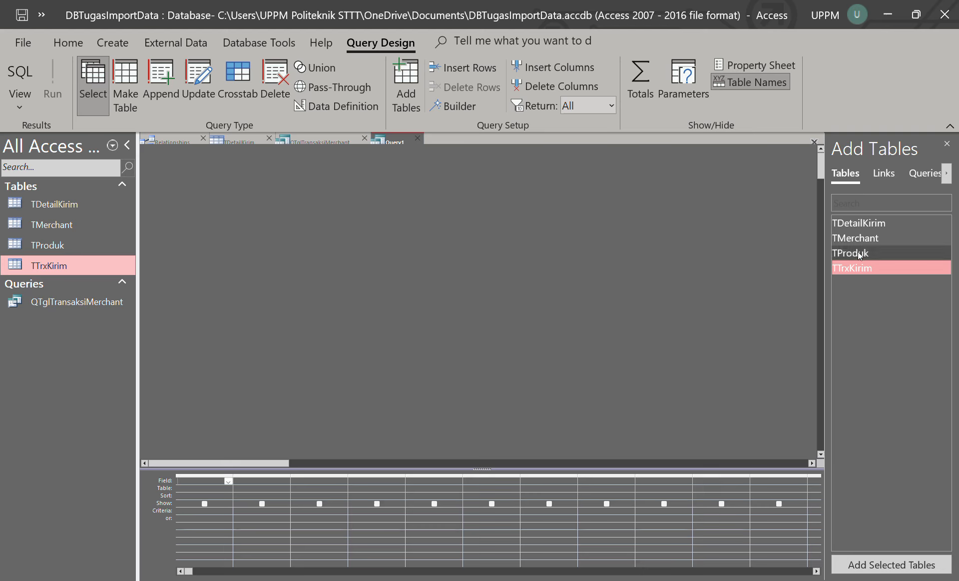
{"action": "double_click", "coordinate": [868, 238]}
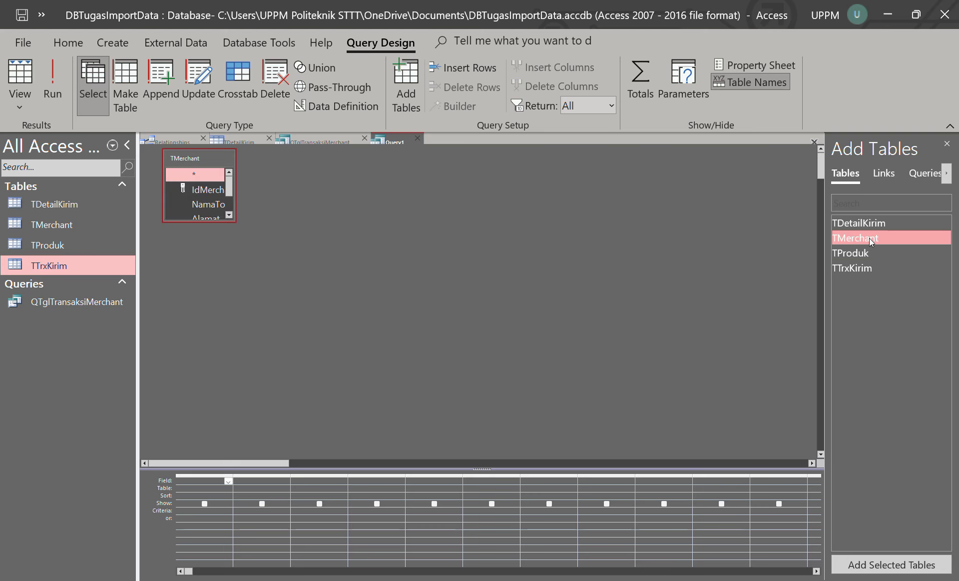
{"action": "double_click", "coordinate": [866, 269]}
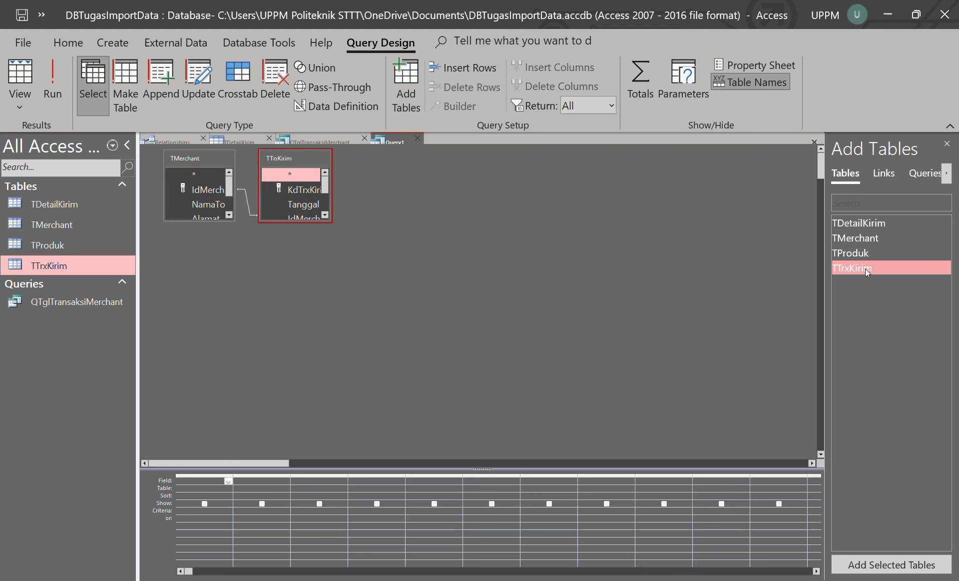
Add TDetailKirim and TProduk to the query and enlarge all four table boxes to show more of their fields
{"action": "double_click", "coordinate": [869, 223]}
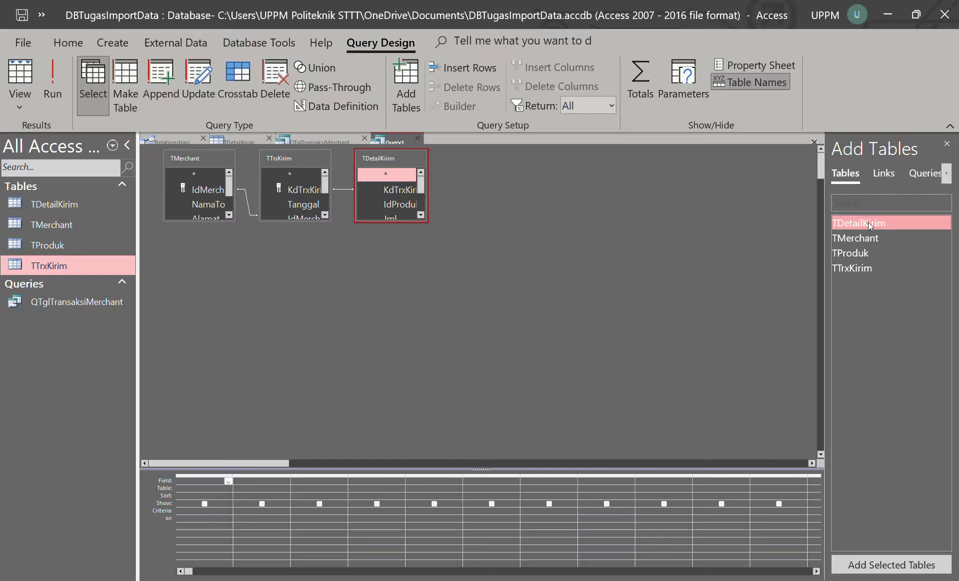
{"action": "double_click", "coordinate": [867, 253]}
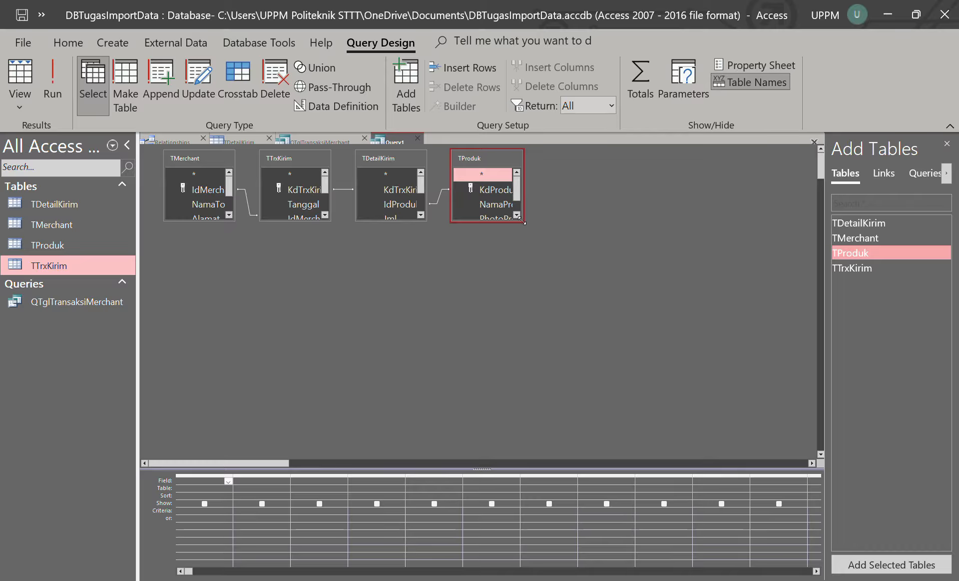
{"action": "left_click_drag", "start_coordinate": [522, 221], "coordinate": [624, 257]}
{"action": "left_click", "coordinate": [423, 219]}
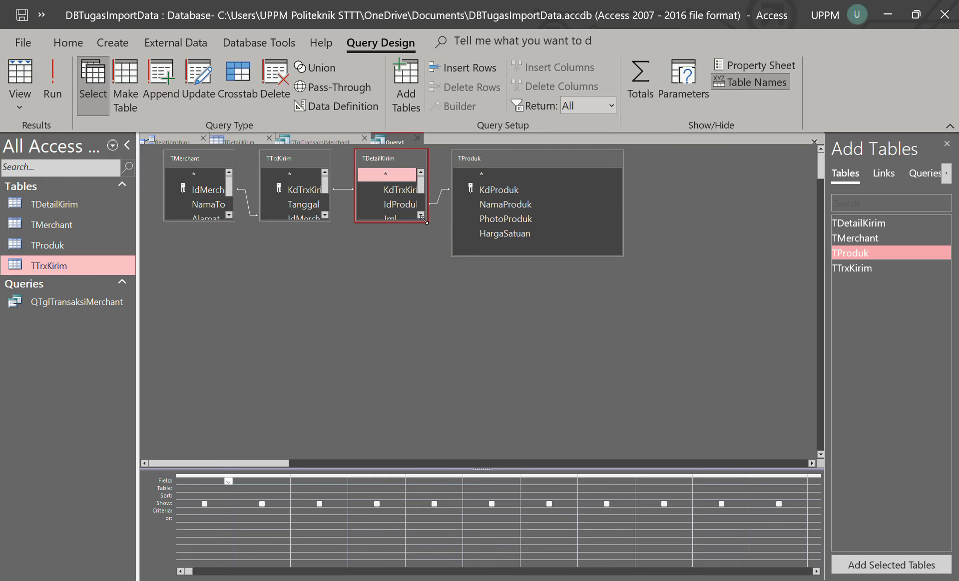
{"action": "left_click_drag", "start_coordinate": [425, 220], "coordinate": [436, 257]}
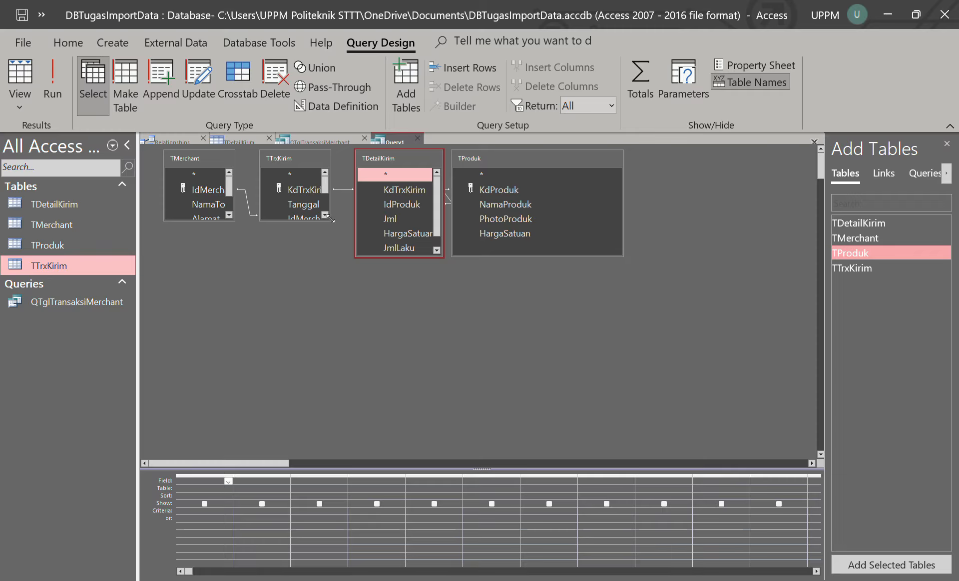
{"action": "left_click_drag", "start_coordinate": [330, 218], "coordinate": [350, 257]}
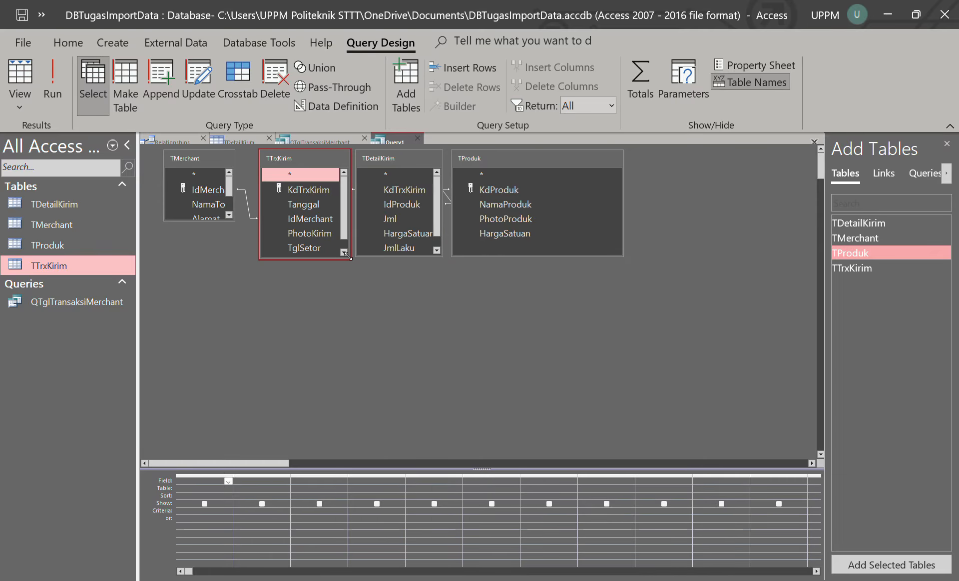
{"action": "left_click", "coordinate": [234, 222]}
{"action": "left_click_drag", "start_coordinate": [234, 221], "coordinate": [247, 261]}
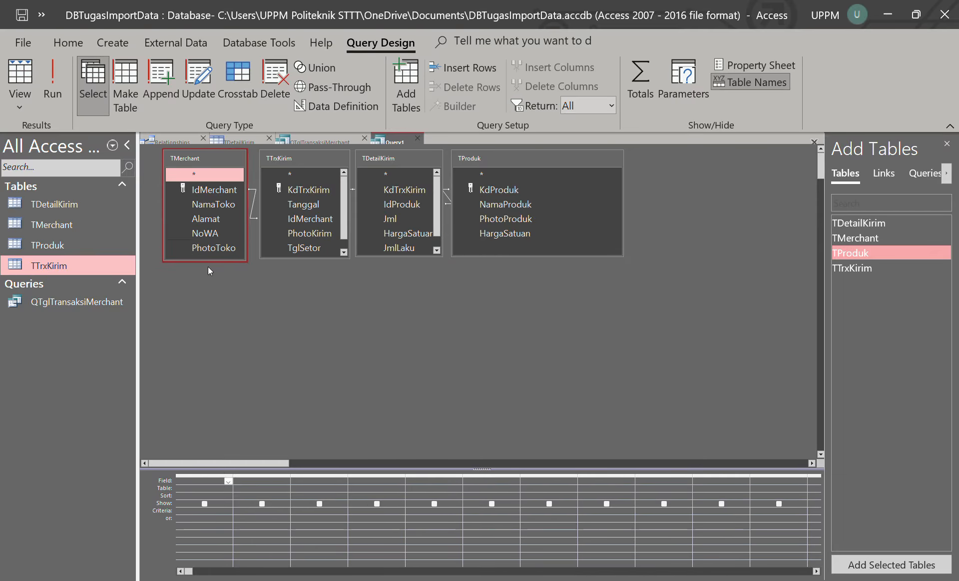
Add IdMerchant and NamaToko from TMerchant, plus KdTrxKirim and Tanggal from TTrxKirim, to the query grid
{"action": "left_click_drag", "start_coordinate": [209, 193], "coordinate": [199, 481]}
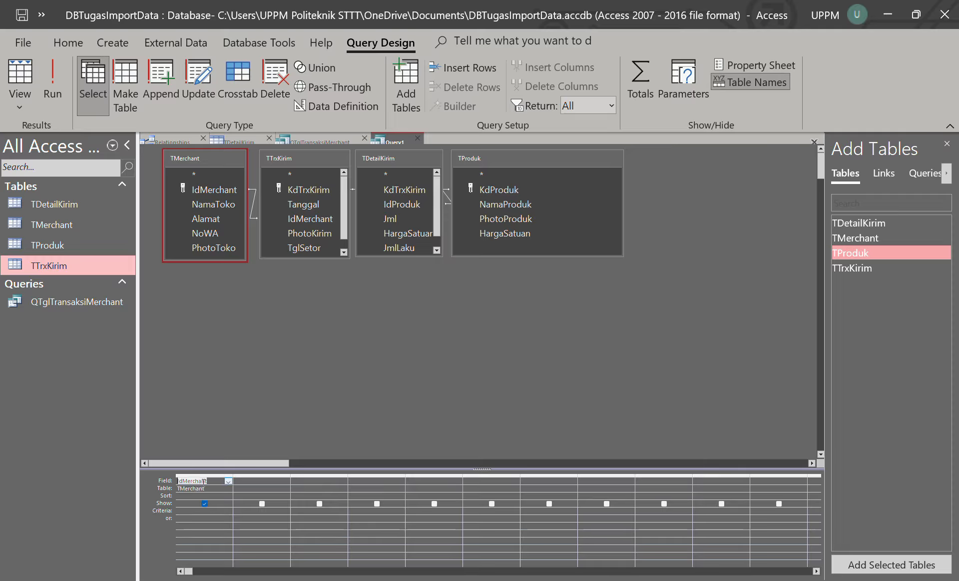
{"action": "left_click_drag", "start_coordinate": [205, 204], "coordinate": [259, 481]}
{"action": "left_click", "coordinate": [306, 191]}
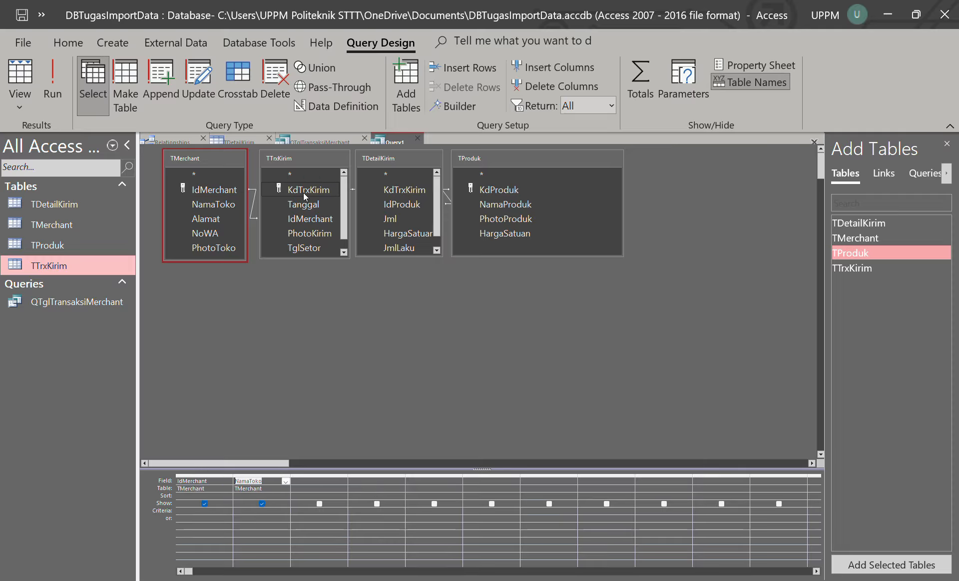
{"action": "left_click_drag", "start_coordinate": [307, 191], "coordinate": [323, 481]}
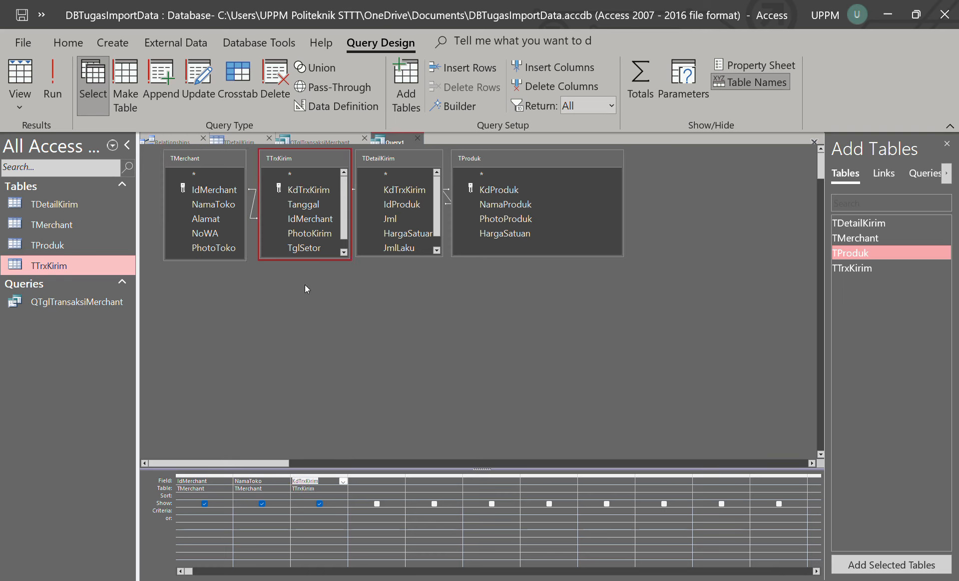
{"action": "left_click_drag", "start_coordinate": [307, 206], "coordinate": [370, 481]}
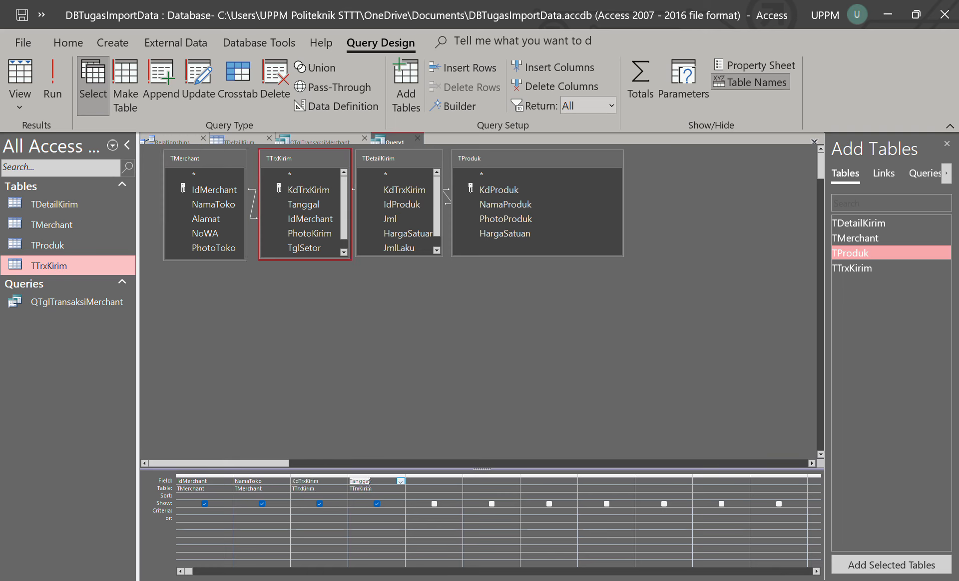
Space out the TProduk and TDetailKirim boxes, and add NamaProduk from TProduk plus Jml and HargaSatuan from TDetailKirim to the grid
{"action": "left_click", "coordinate": [395, 224]}
{"action": "left_click_drag", "start_coordinate": [477, 158], "coordinate": [558, 165]}
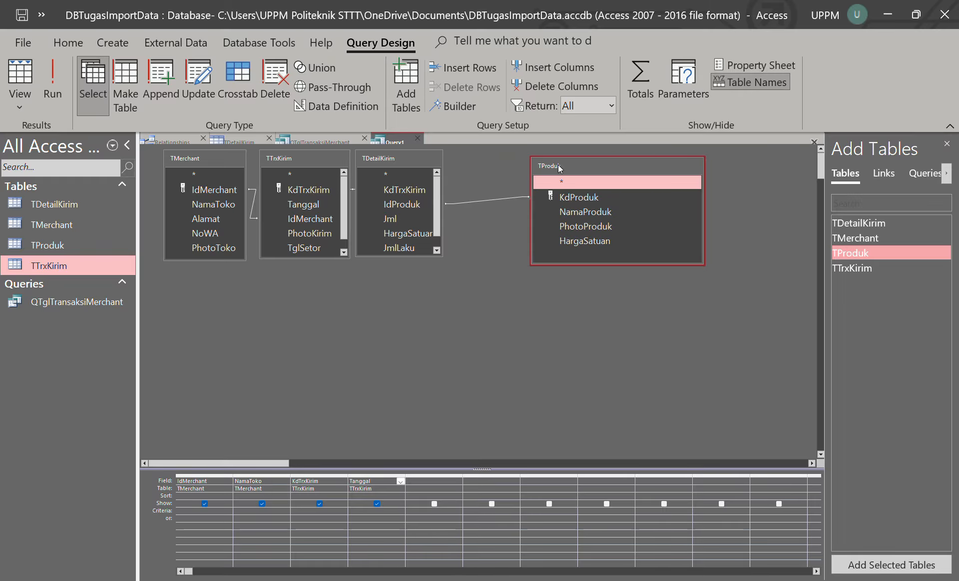
{"action": "left_click", "coordinate": [411, 164]}
{"action": "left_click_drag", "start_coordinate": [411, 164], "coordinate": [439, 163]}
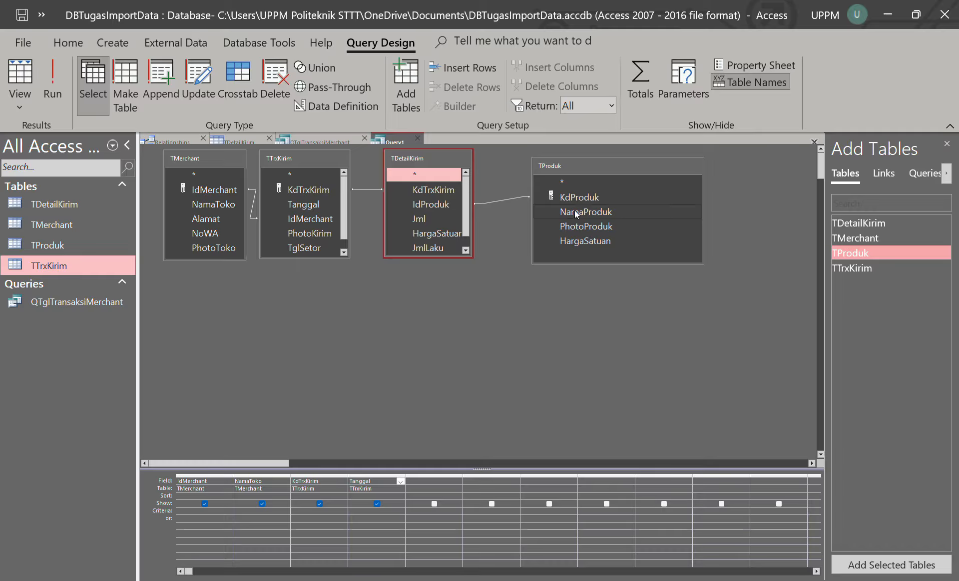
{"action": "left_click_drag", "start_coordinate": [575, 210], "coordinate": [428, 481]}
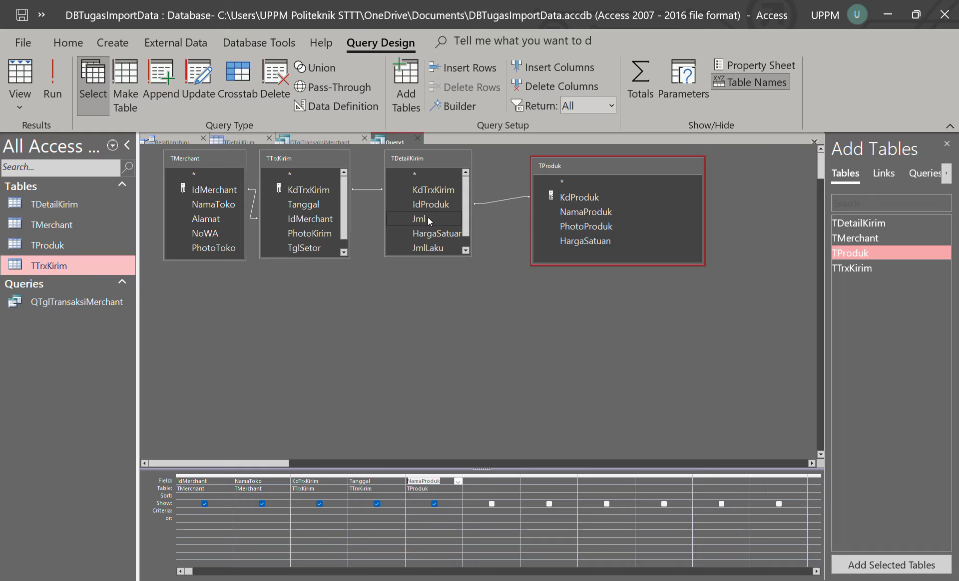
{"action": "left_click_drag", "start_coordinate": [428, 219], "coordinate": [501, 480]}
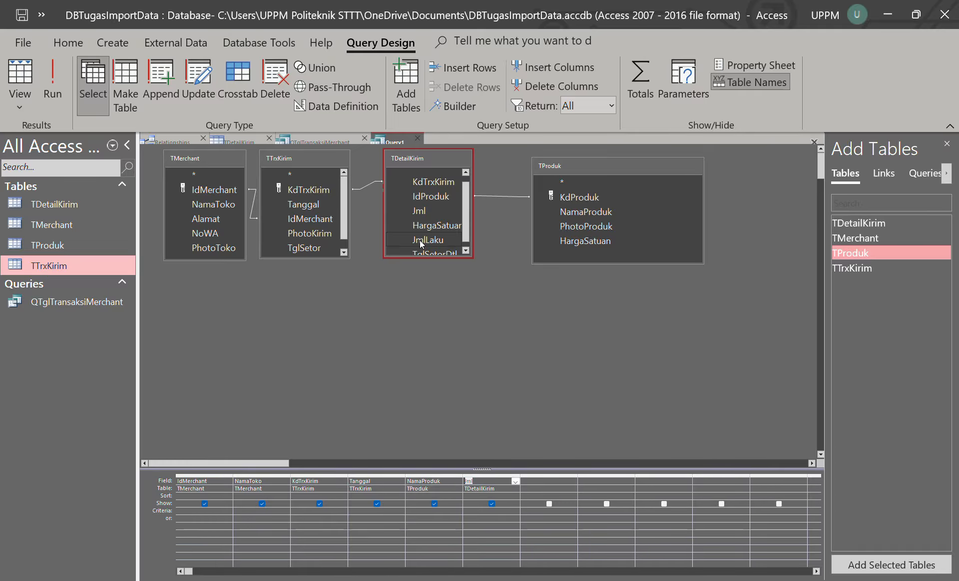
{"action": "left_click_drag", "start_coordinate": [440, 225], "coordinate": [542, 481]}
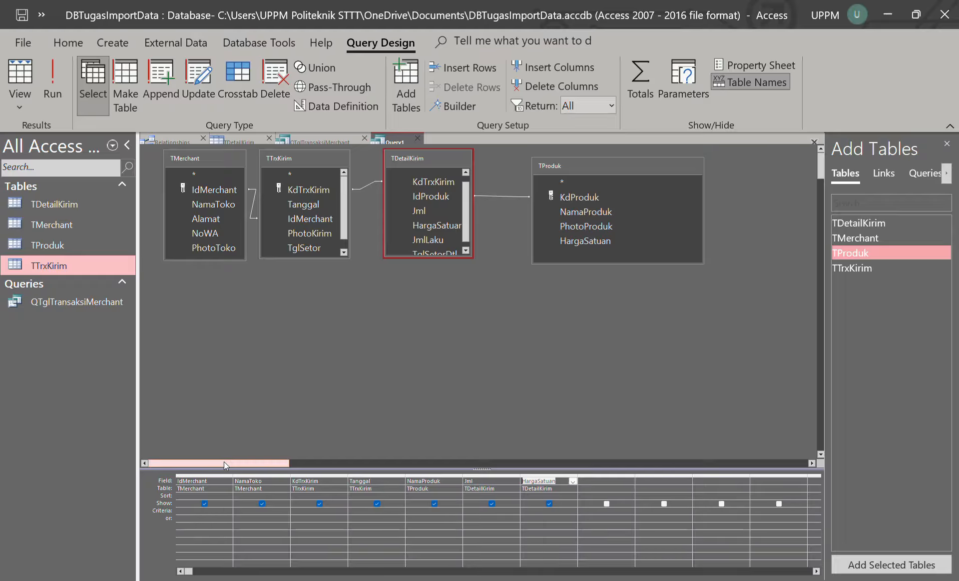
Move the TTrxKirim box slightly away from TMerchant and save the query as QProdukKirimMerchant
{"action": "left_click", "coordinate": [235, 189]}
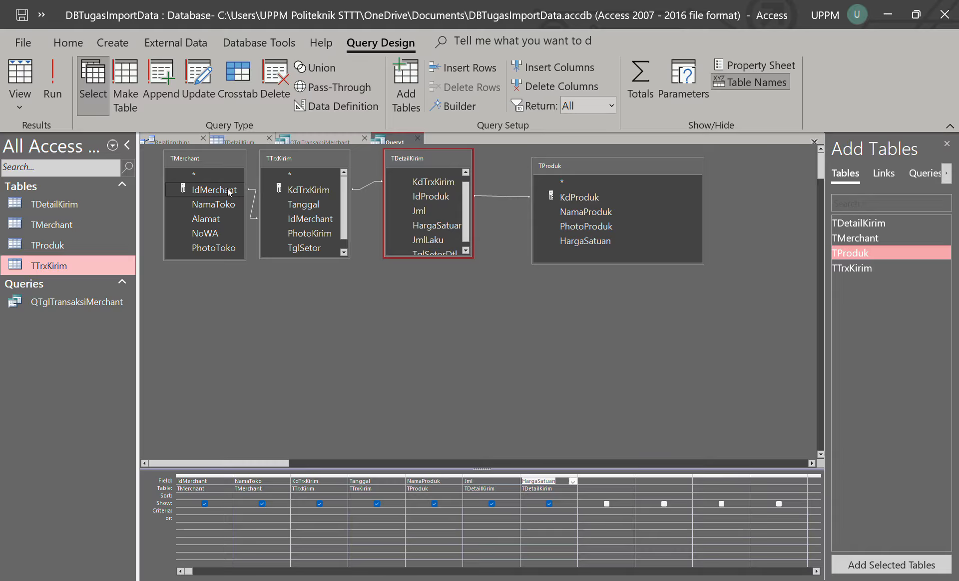
{"action": "left_click", "coordinate": [306, 219]}
{"action": "left_click_drag", "start_coordinate": [305, 159], "coordinate": [320, 164]}
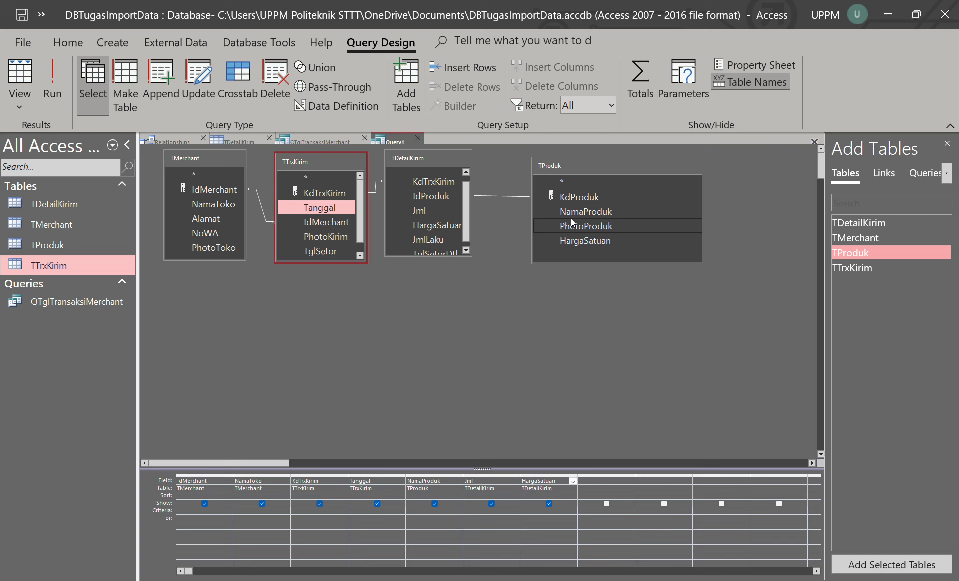
{"action": "right_click", "coordinate": [401, 143]}
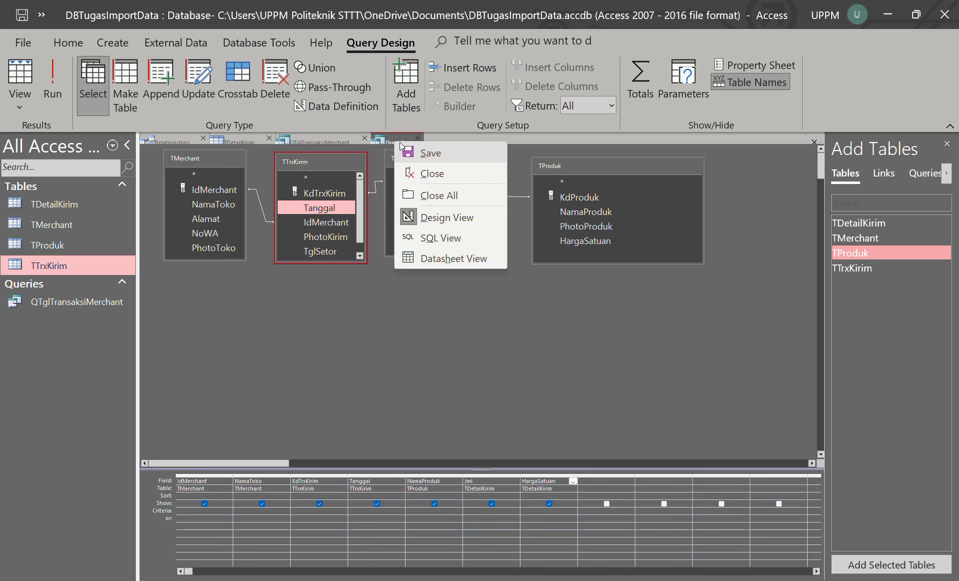
{"action": "left_click", "coordinate": [429, 153]}
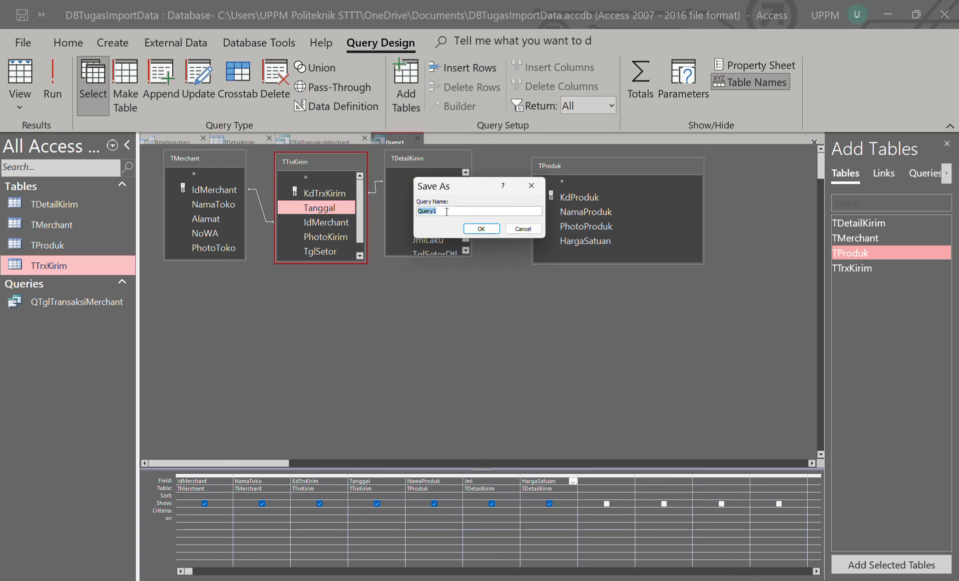
{"action": "type", "text": "QProdukKirimMerchant"}
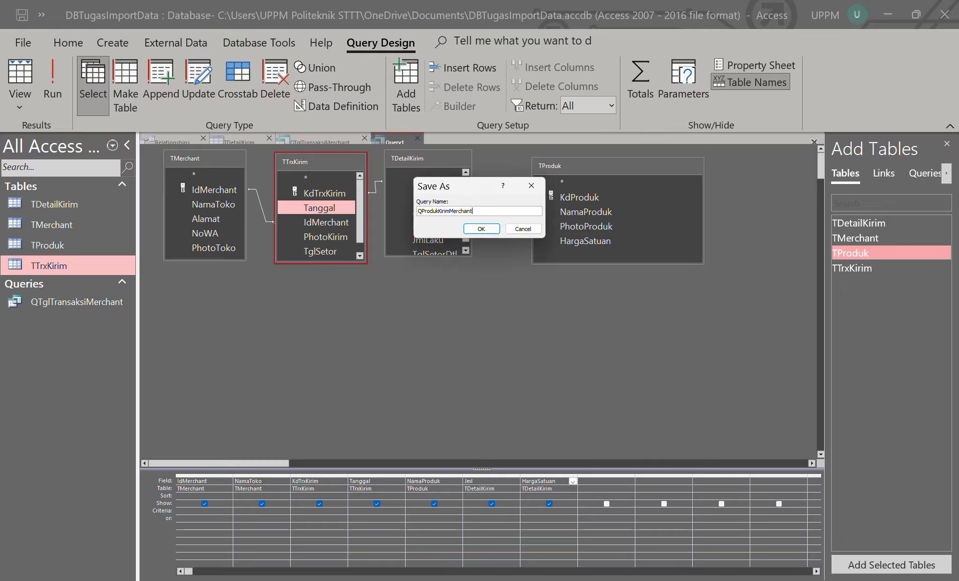
{"action": "left_click", "coordinate": [489, 229]}
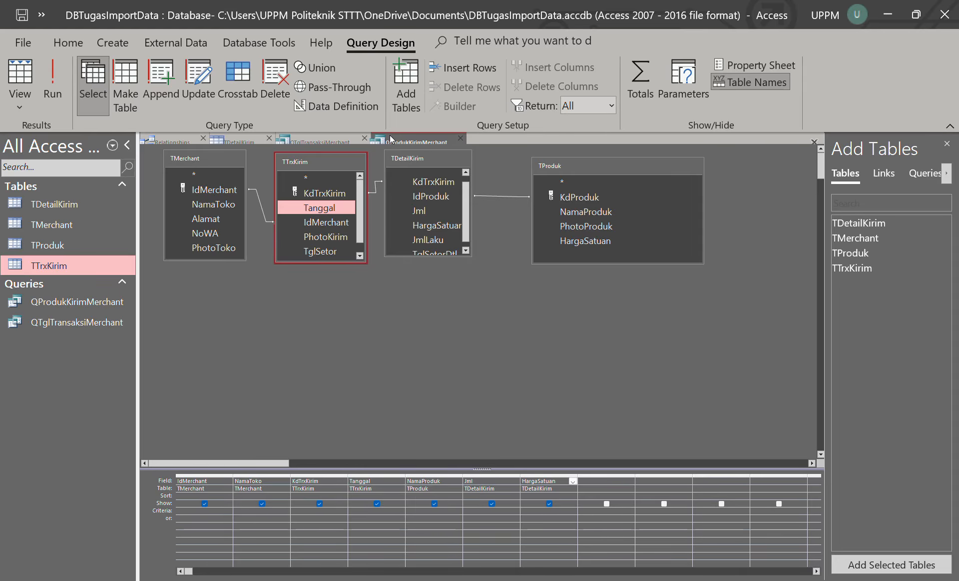
Run QProdukKirimMerchant and inspect its merchant, transaction code and product values across the result records
{"action": "left_click", "coordinate": [52, 83]}
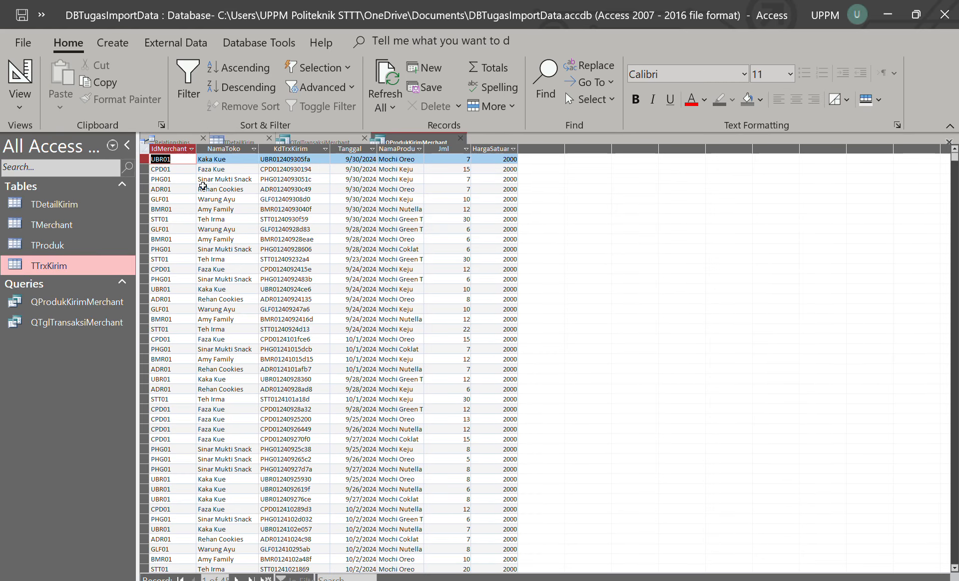
{"action": "left_click", "coordinate": [189, 158]}
{"action": "left_click", "coordinate": [233, 159]}
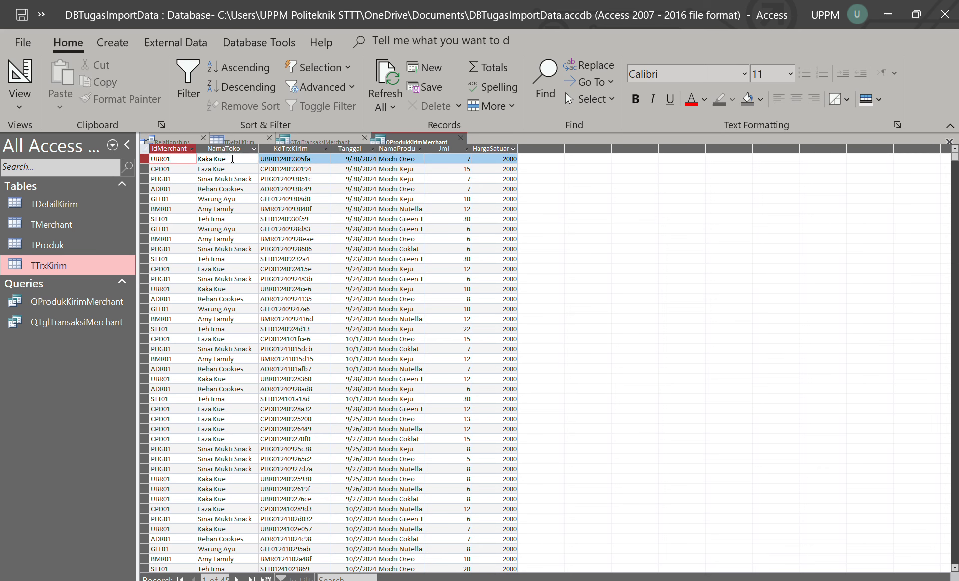
{"action": "left_click", "coordinate": [302, 159]}
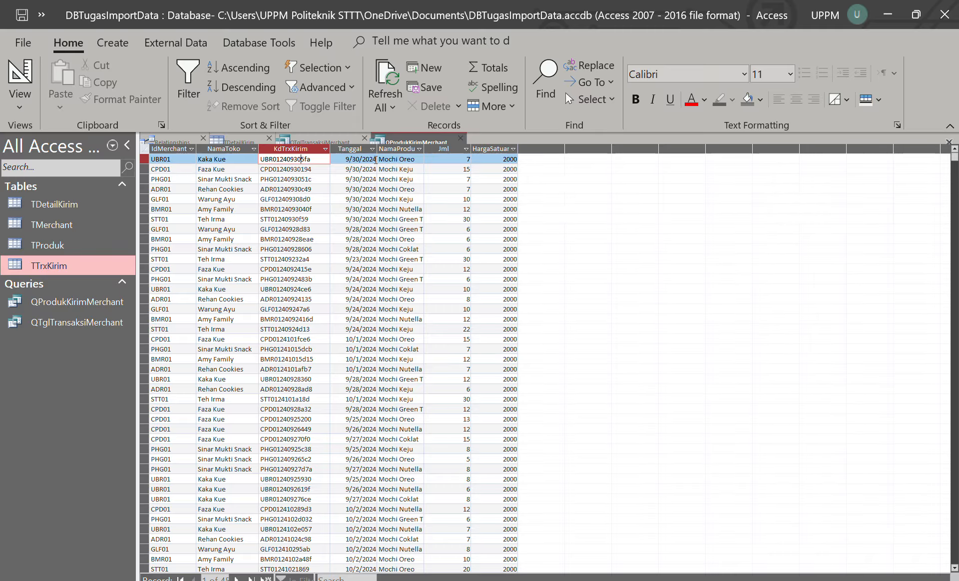
{"action": "left_click", "coordinate": [400, 160]}
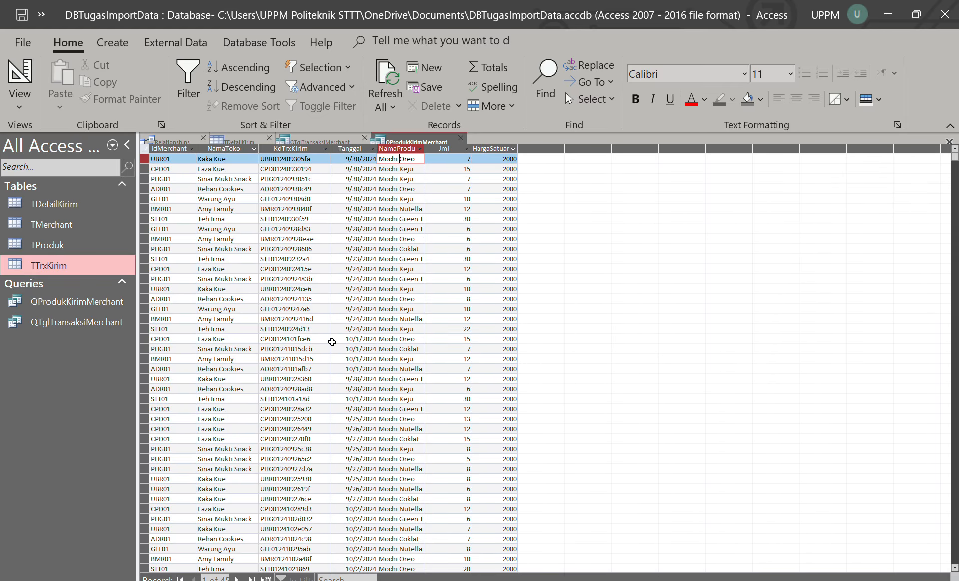
{"action": "scroll", "coordinate": [332, 338], "scroll_direction": "down", "scroll_amount": 2}
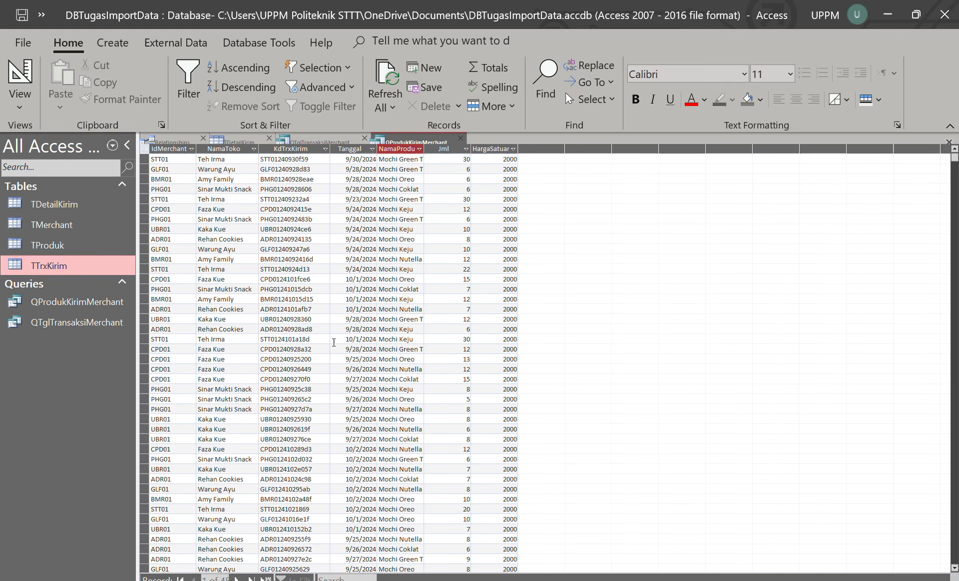
{"action": "left_click", "coordinate": [245, 397]}
{"action": "left_click", "coordinate": [295, 393]}
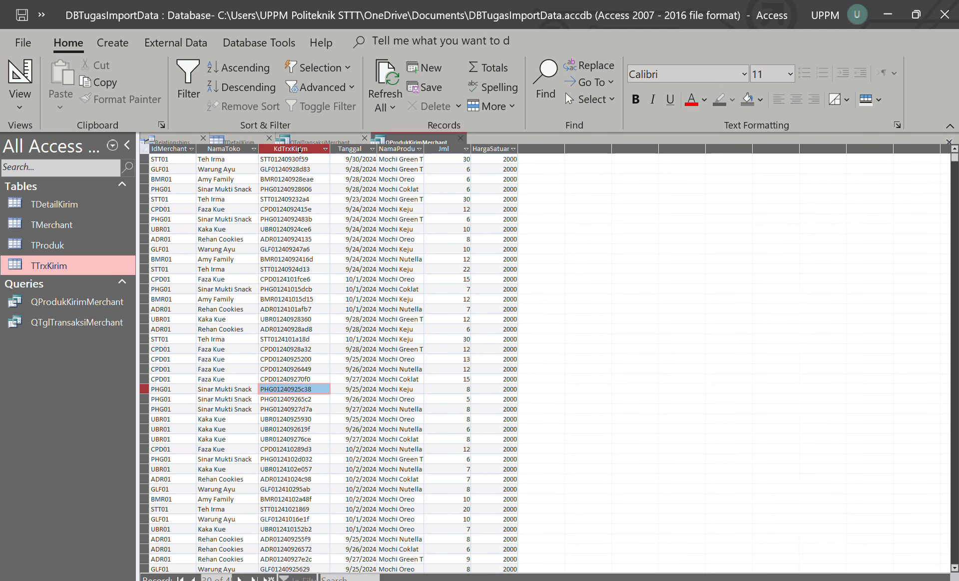
Sort the query result by KdTrxKirim from A to Z and select the KdTrxKirim cells of the 10/14/2024 transaction
{"action": "right_click", "coordinate": [314, 149]}
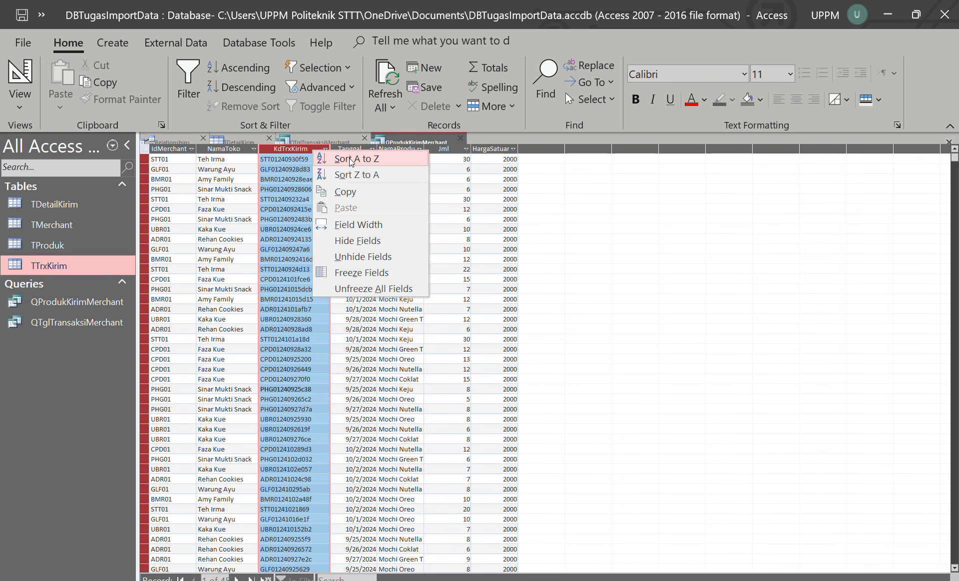
{"action": "left_click", "coordinate": [322, 158]}
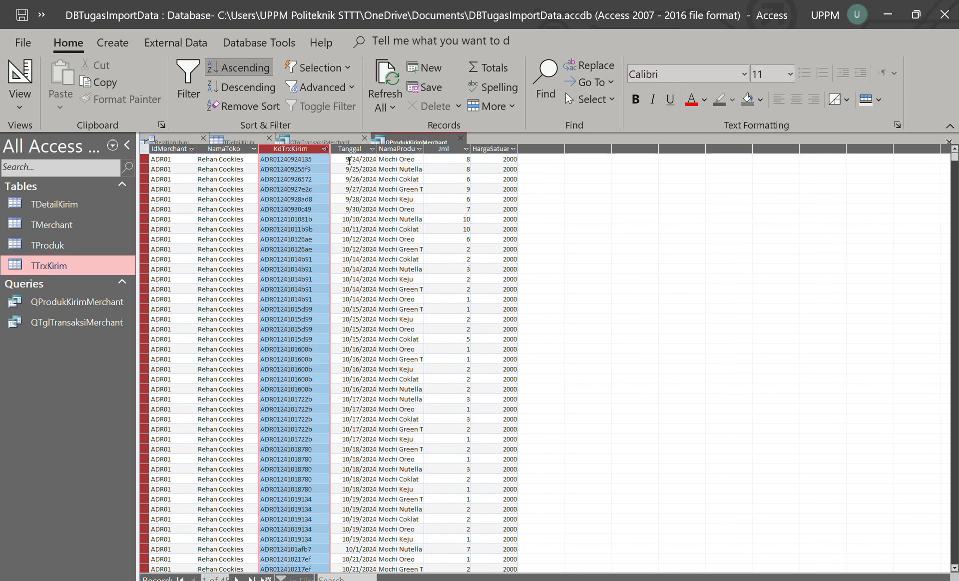
{"action": "left_click", "coordinate": [321, 260]}
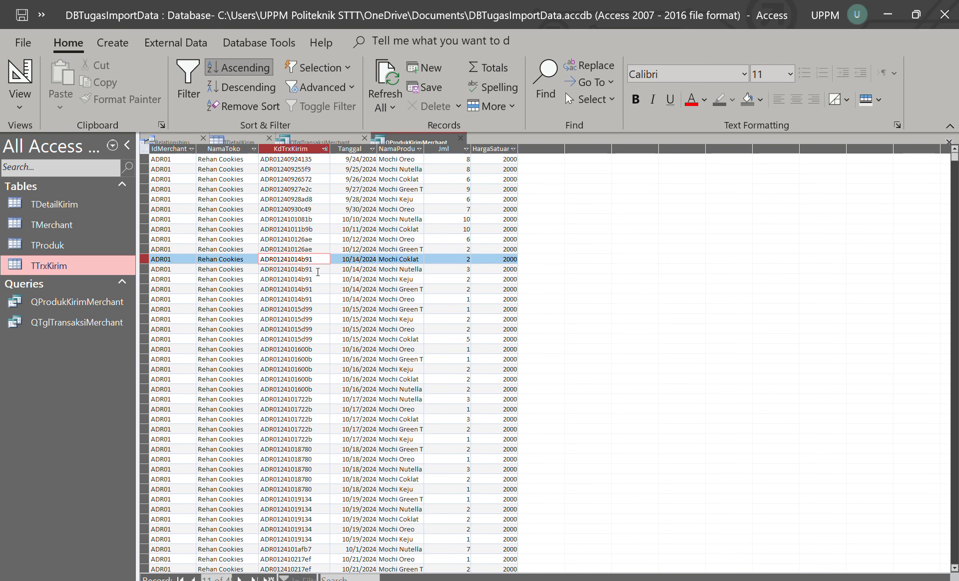
{"action": "left_click_drag", "start_coordinate": [320, 261], "coordinate": [317, 273]}
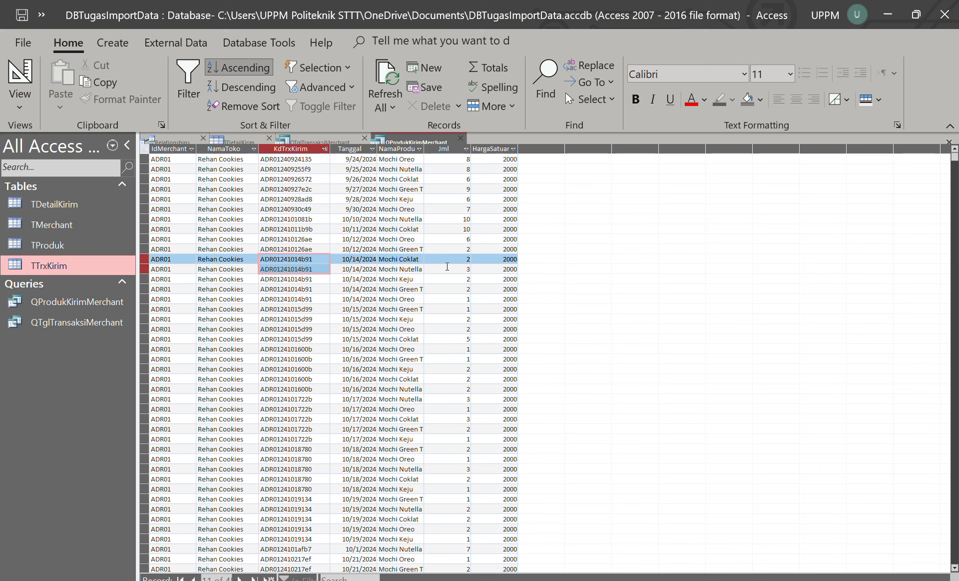
{"action": "left_click", "coordinate": [323, 299], "text": "shift"}
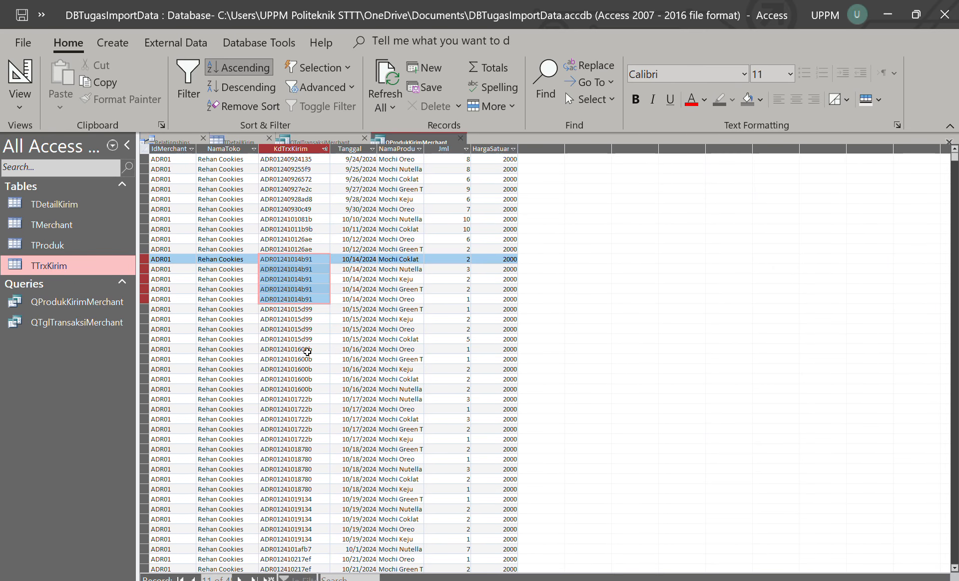
Examine the SQL statement of QProdukKirimMerchant with its nested INNER JOINs, and return to Datasheet View
{"action": "right_click", "coordinate": [425, 140]}
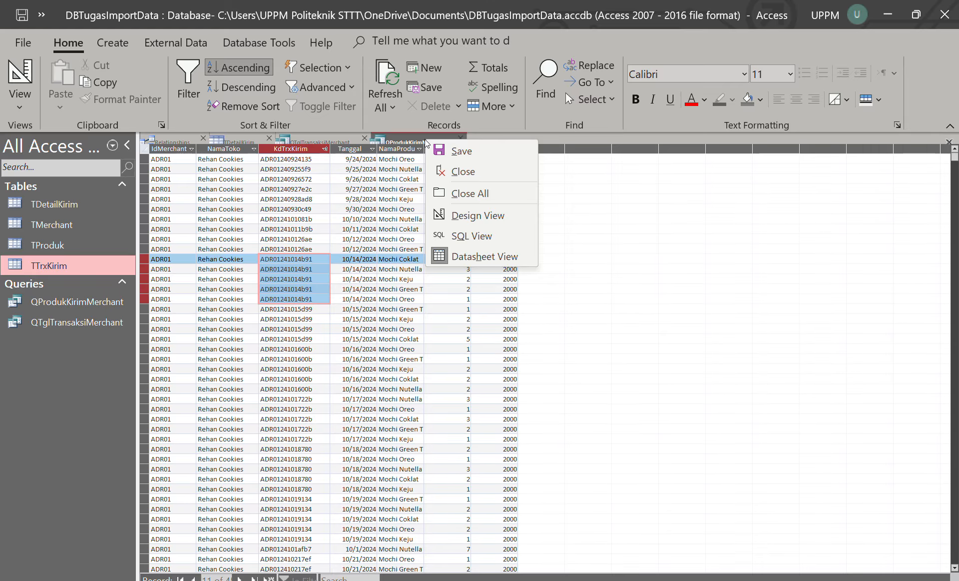
{"action": "left_click", "coordinate": [479, 236]}
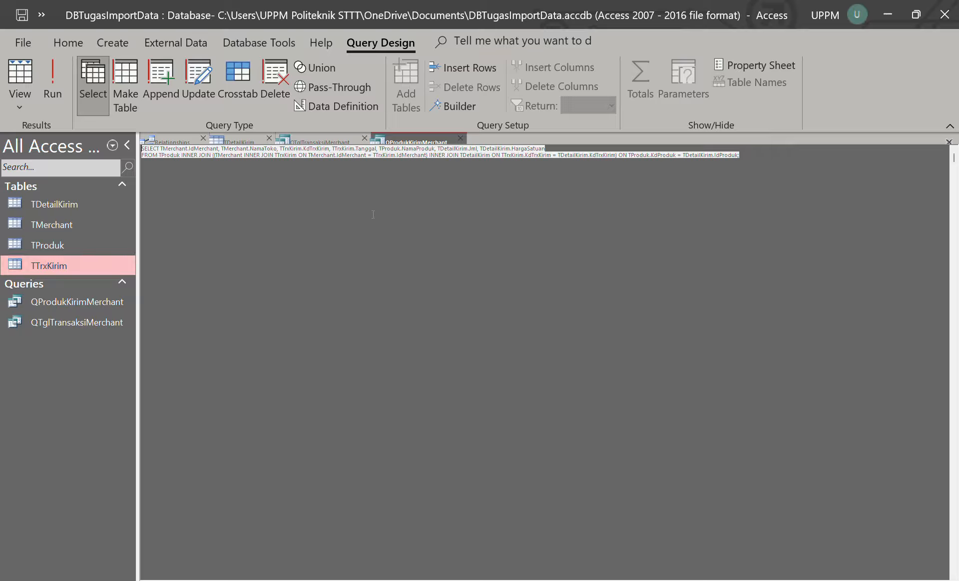
{"action": "right_click", "coordinate": [415, 143]}
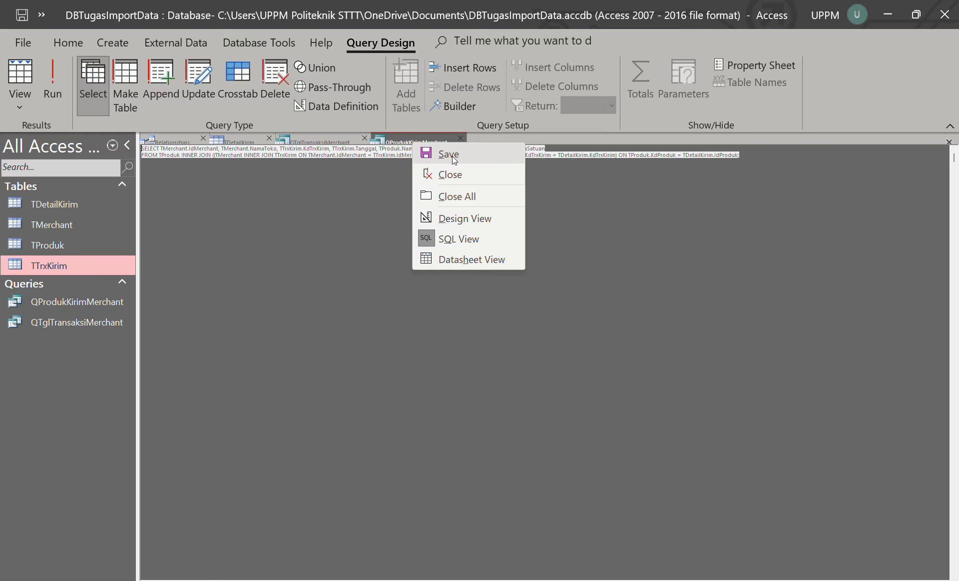
{"action": "left_click", "coordinate": [472, 259]}
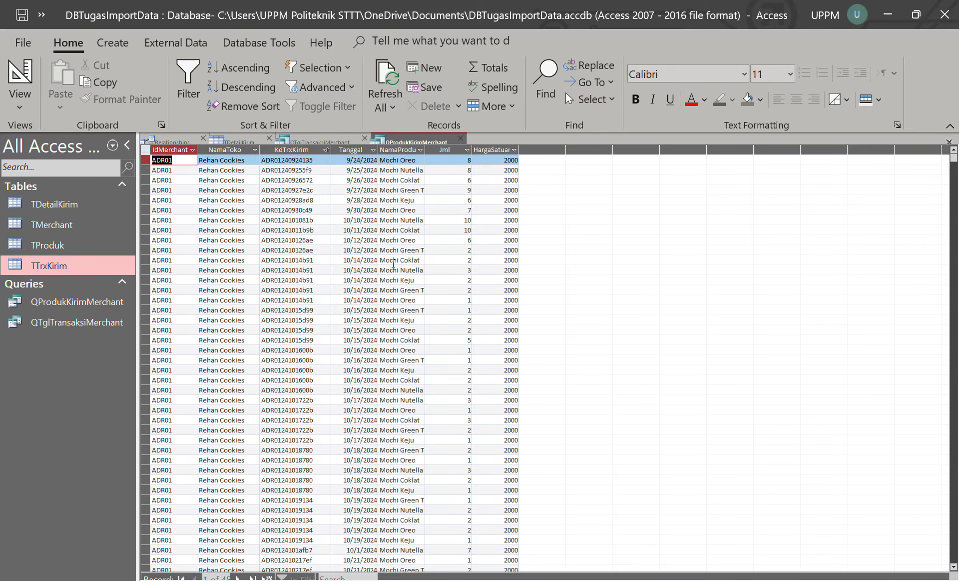
Review the links between the four tables in the Relationships window, and save QProdukKirimMerchant
{"action": "right_click", "coordinate": [419, 141]}
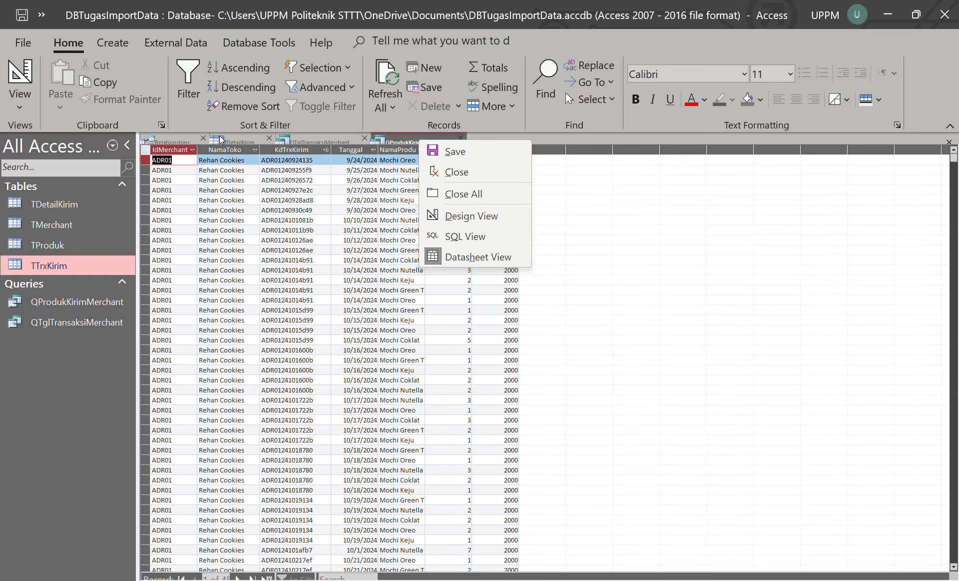
{"action": "left_click", "coordinate": [174, 139]}
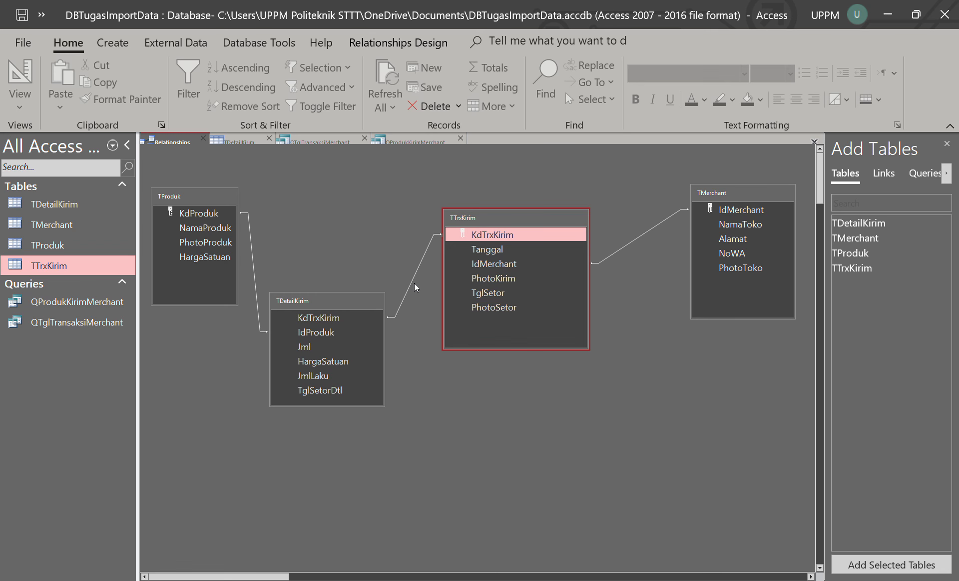
{"action": "left_click", "coordinate": [426, 138]}
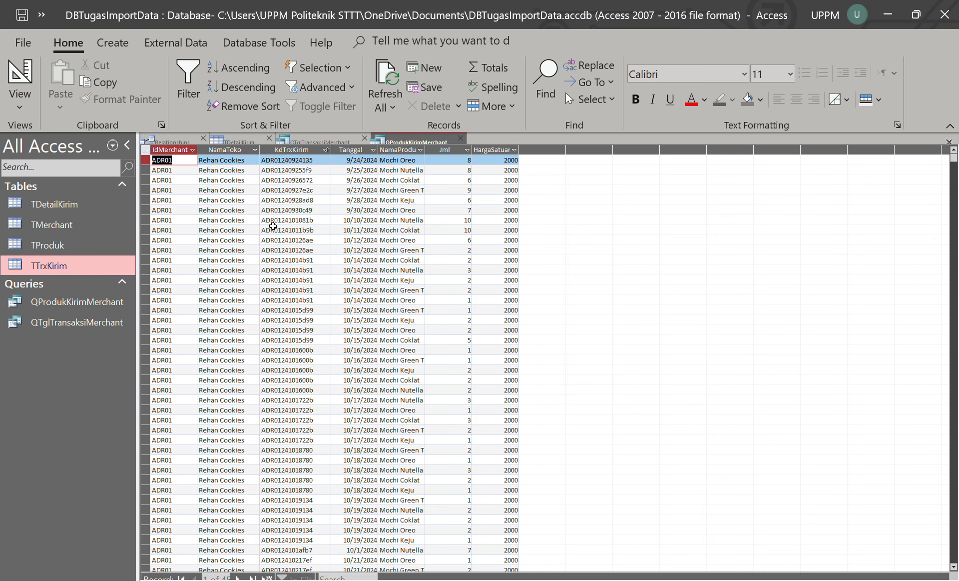
{"action": "right_click", "coordinate": [410, 142]}
{"action": "left_click", "coordinate": [438, 151]}
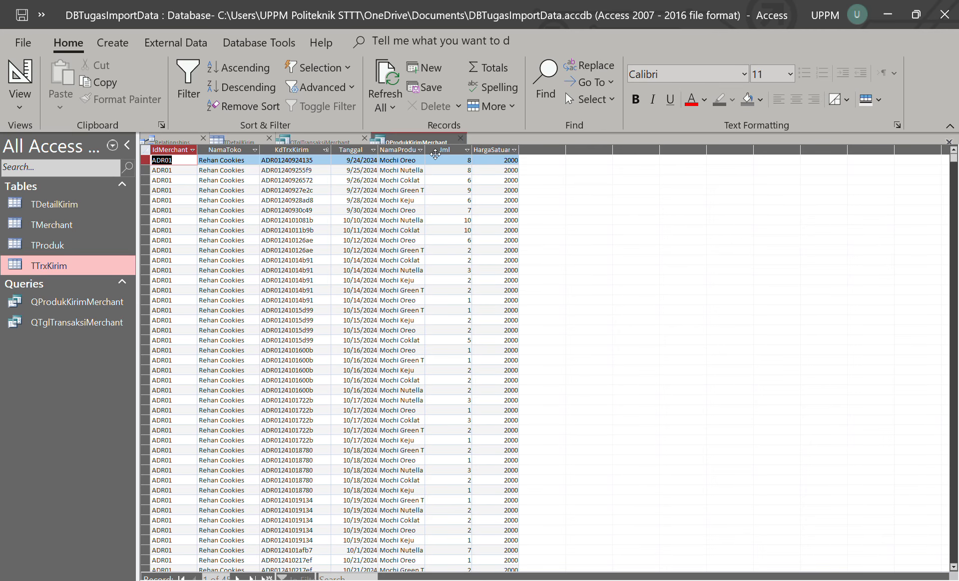